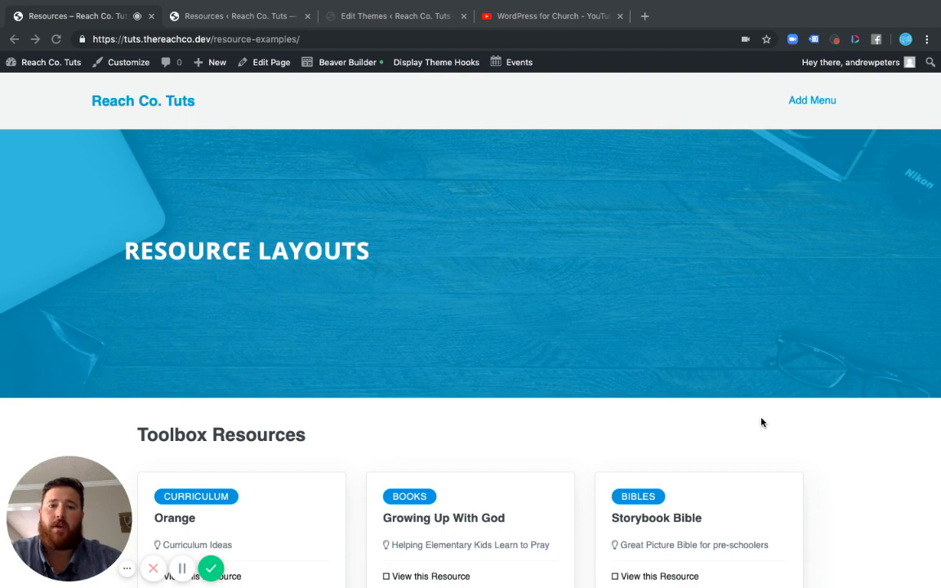
- Review the Toolbox, Small Group and Kids Min resource layouts, including the First Kids Resource page, and return to the layouts
scroll(761, 421, down, 2)
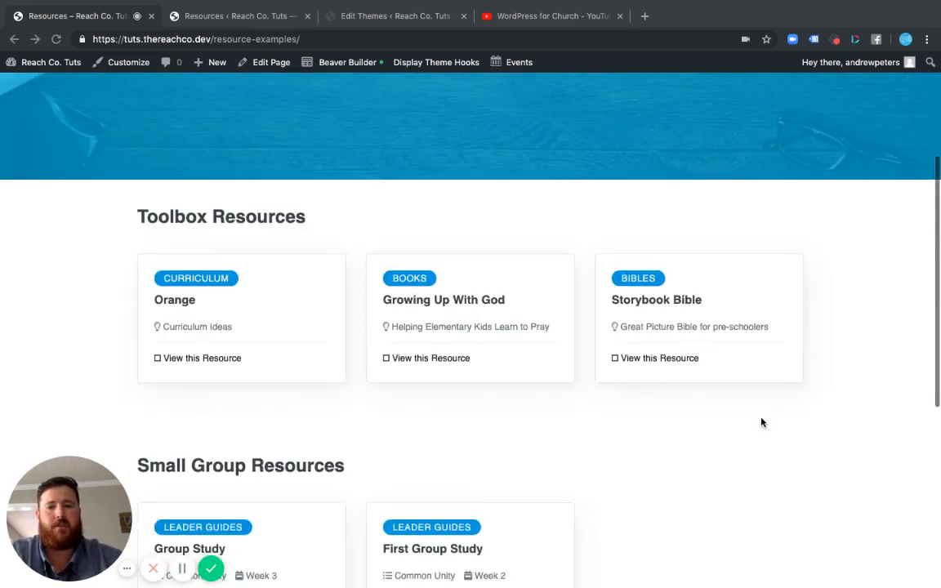
scroll(761, 422, up, 2)
scroll(760, 422, down, 2)
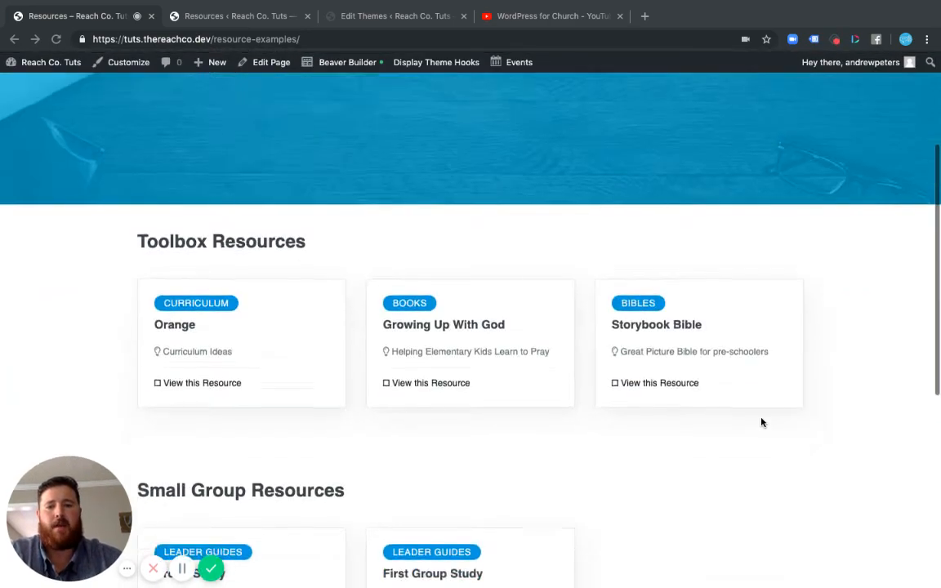
scroll(779, 481, down, 2)
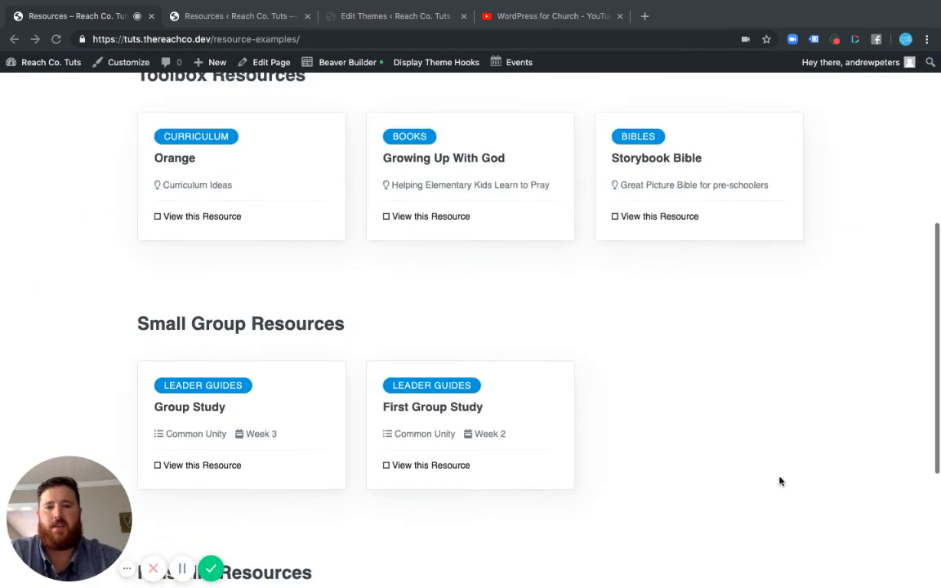
scroll(742, 393, down, 2)
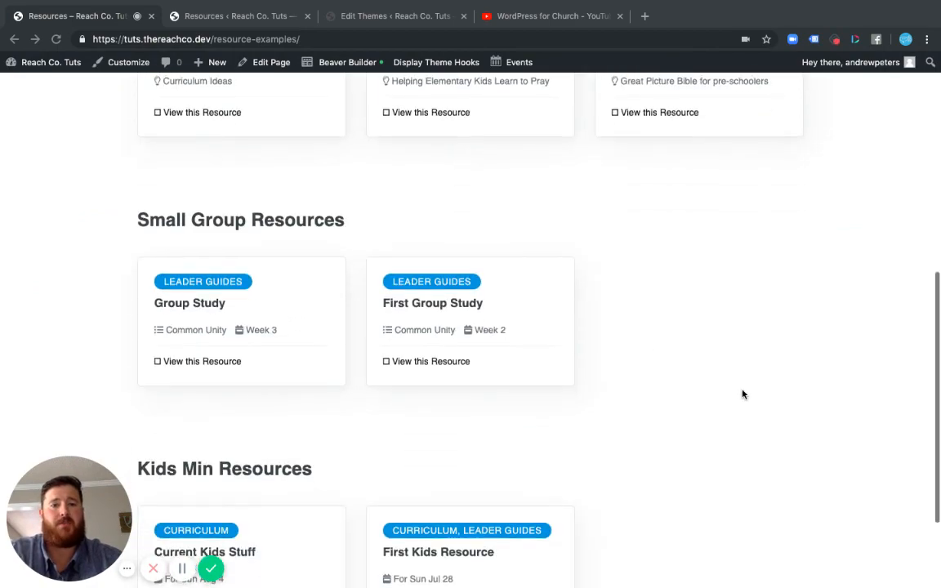
scroll(741, 393, up, 3)
scroll(741, 395, up, 4)
scroll(741, 392, down, 7)
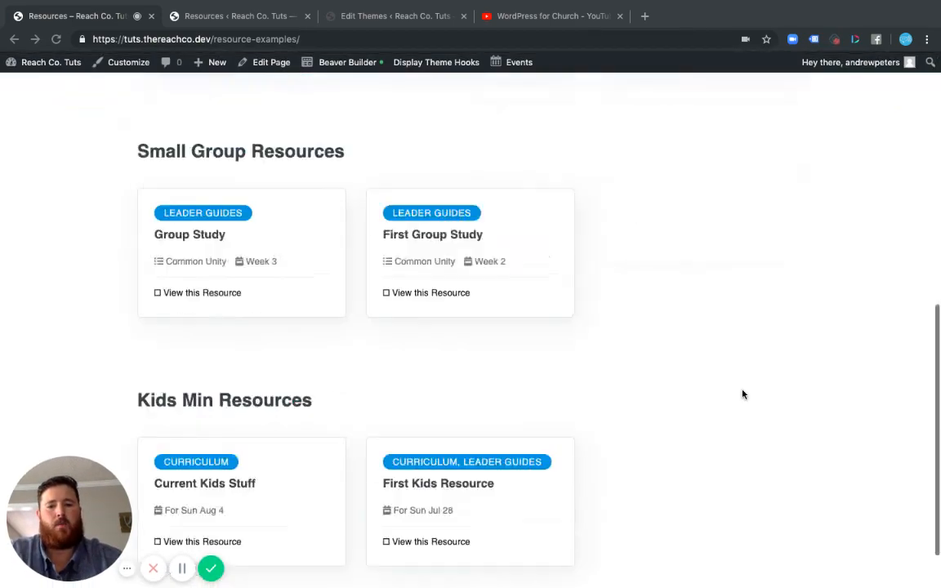
click(441, 418)
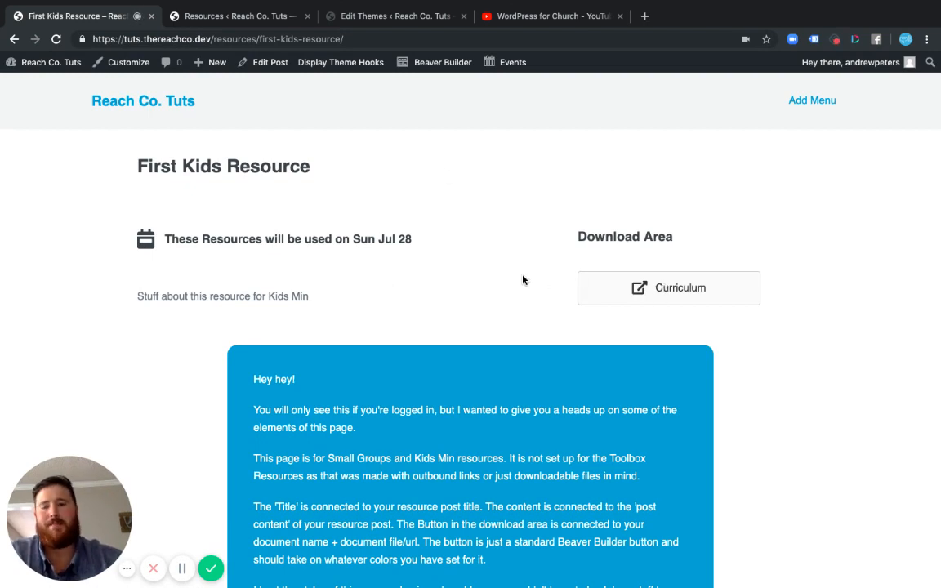
scroll(523, 280, left, 5)
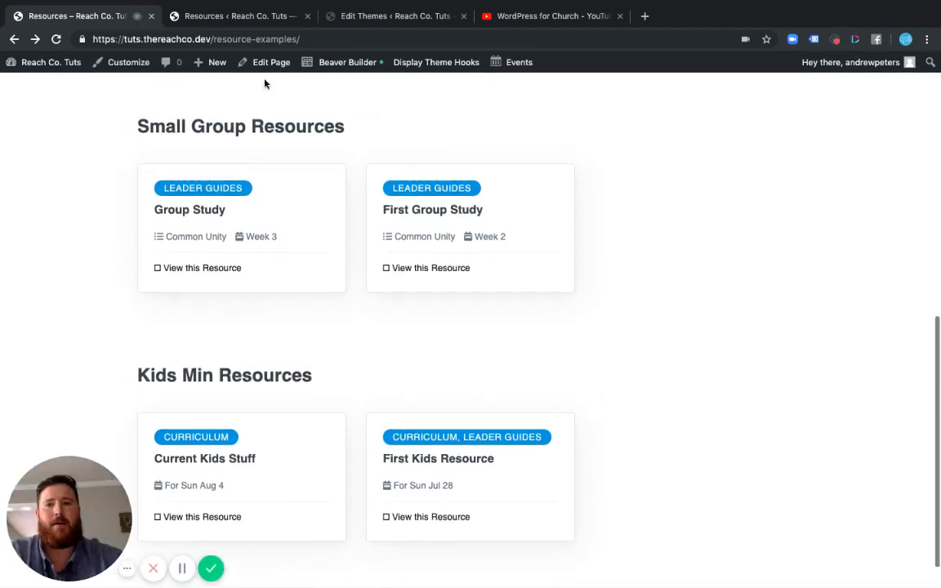
- Examine the child theme's functions.php code that registers the resource post type and the Resource Type and Toolbox Category taxonomies
click(383, 16)
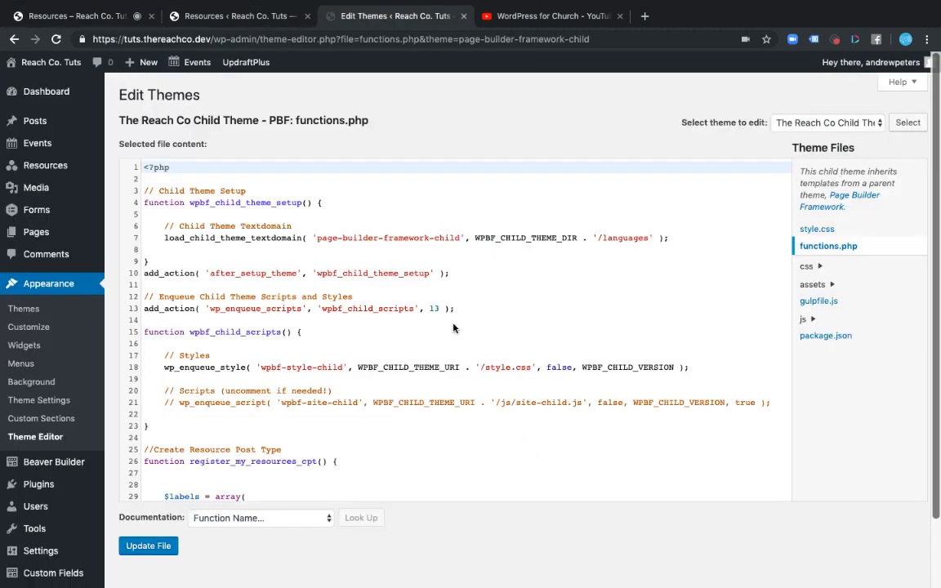
scroll(454, 327, down, 10)
scroll(456, 330, up, 3)
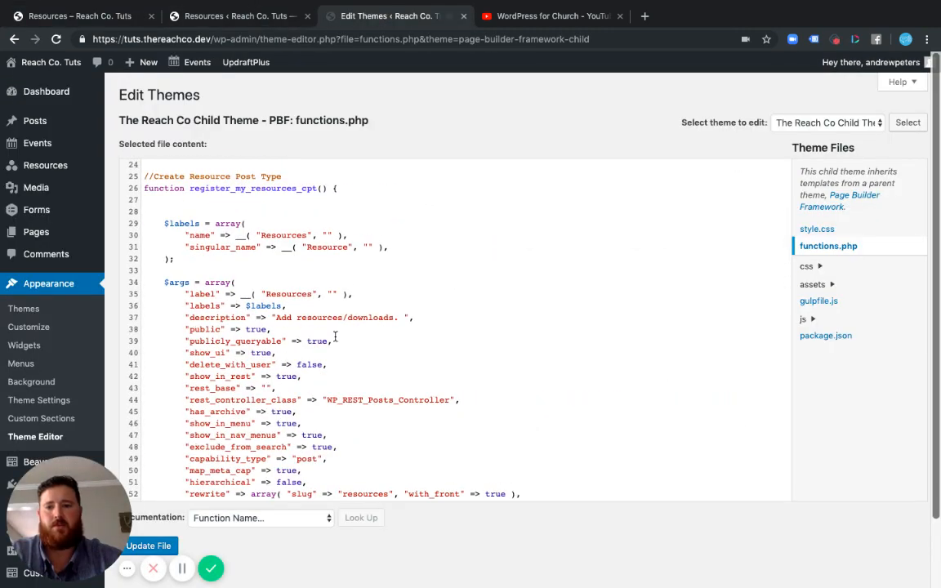
scroll(335, 337, down, 10)
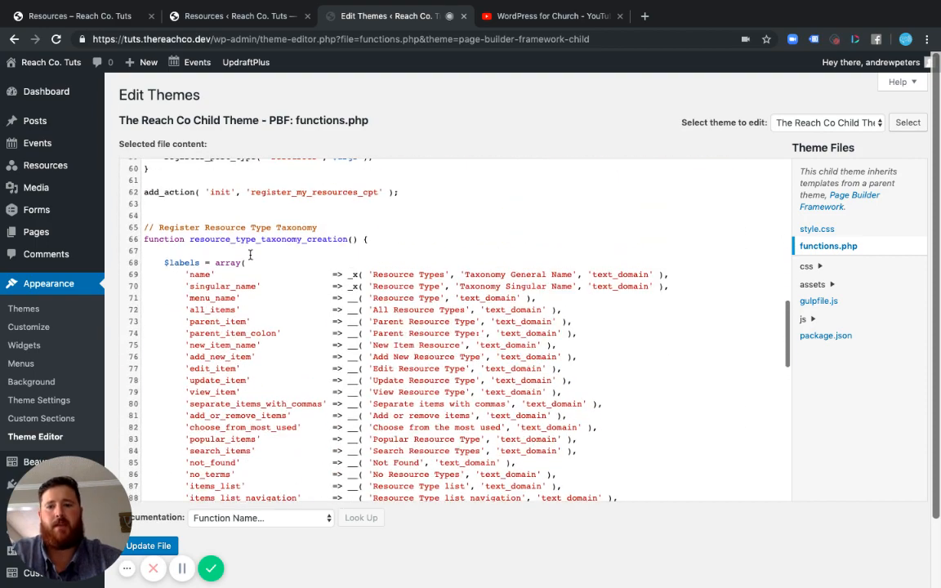
scroll(301, 245, down, 12)
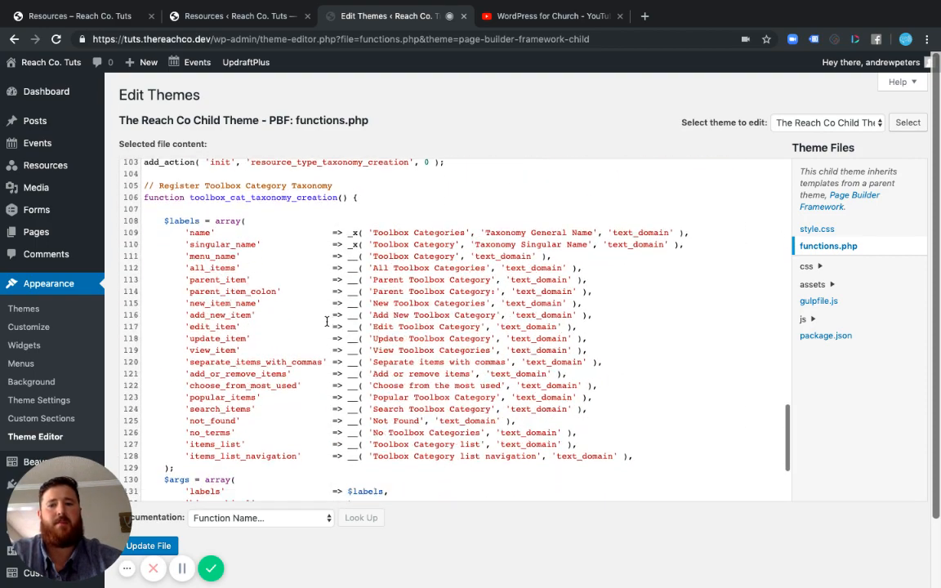
scroll(326, 321, down, 3)
scroll(306, 261, up, 4)
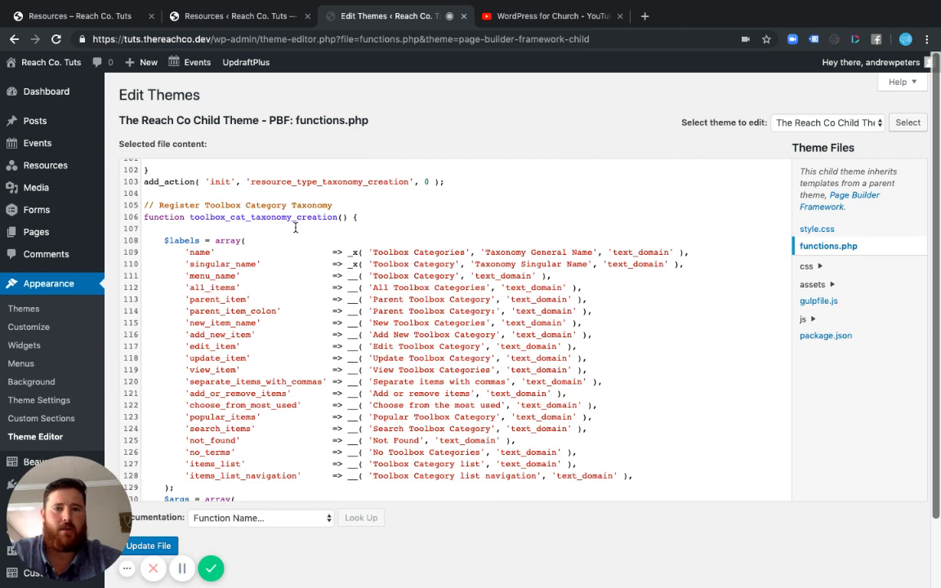
- Go to the Resources admin list and open its Toolbox Category taxonomy page
click(198, 17)
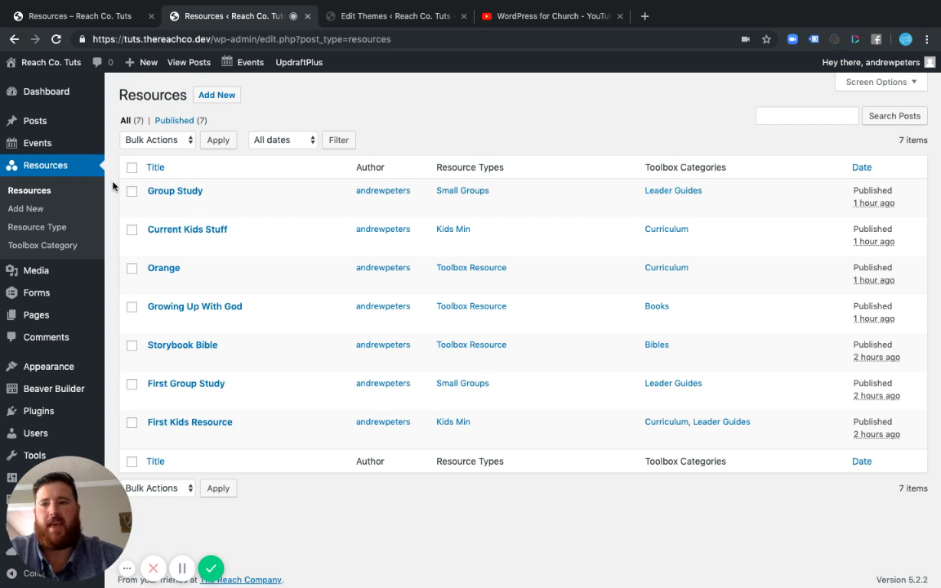
click(40, 245)
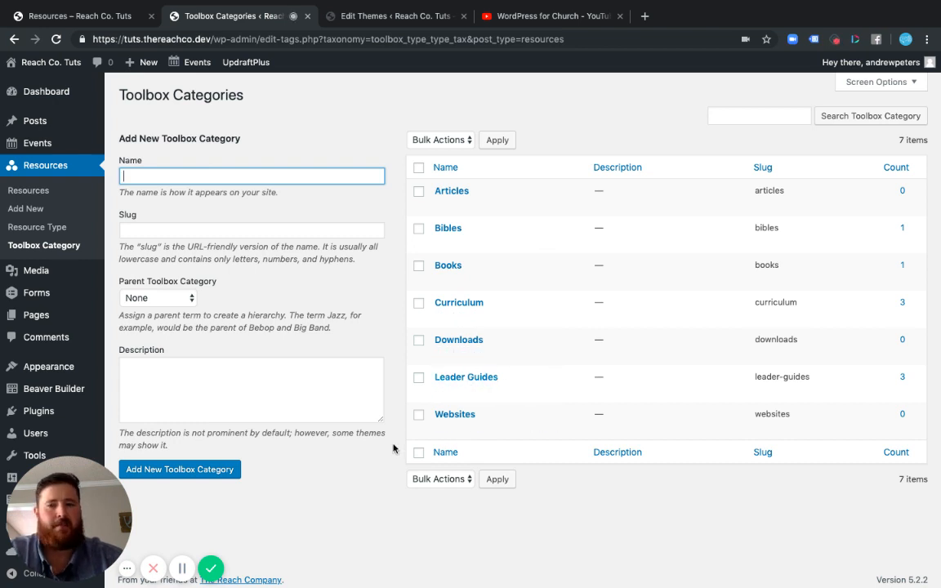
- Return to functions.php in the theme editor and examine the Toolbox Category and Resource Type taxonomy registration code
click(352, 15)
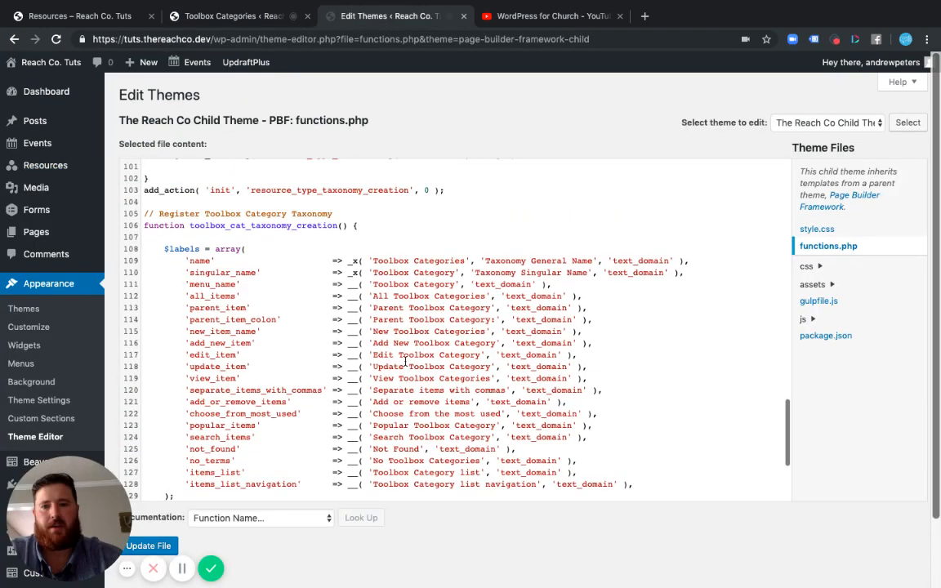
scroll(404, 362, down, 3)
mouse_move(268, 58)
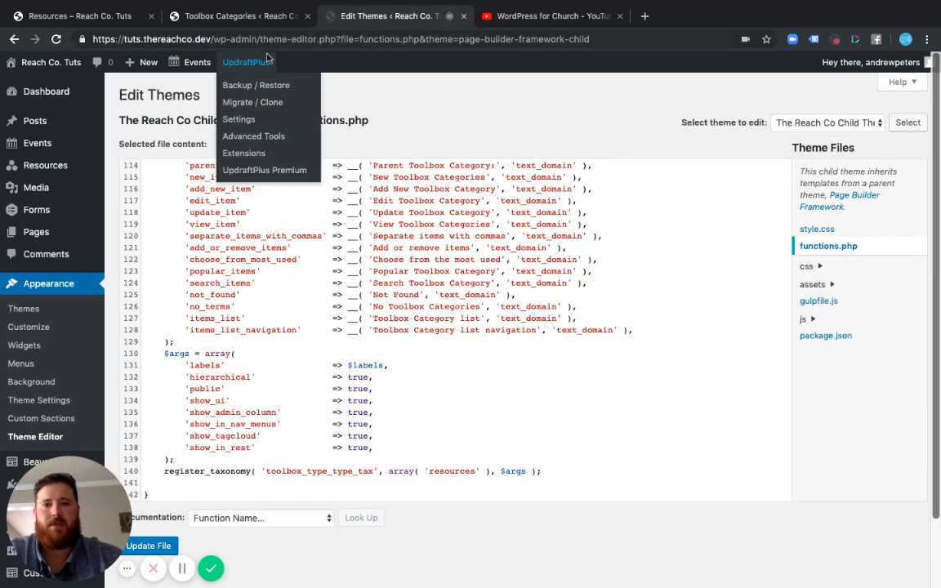
scroll(428, 255, up, 2)
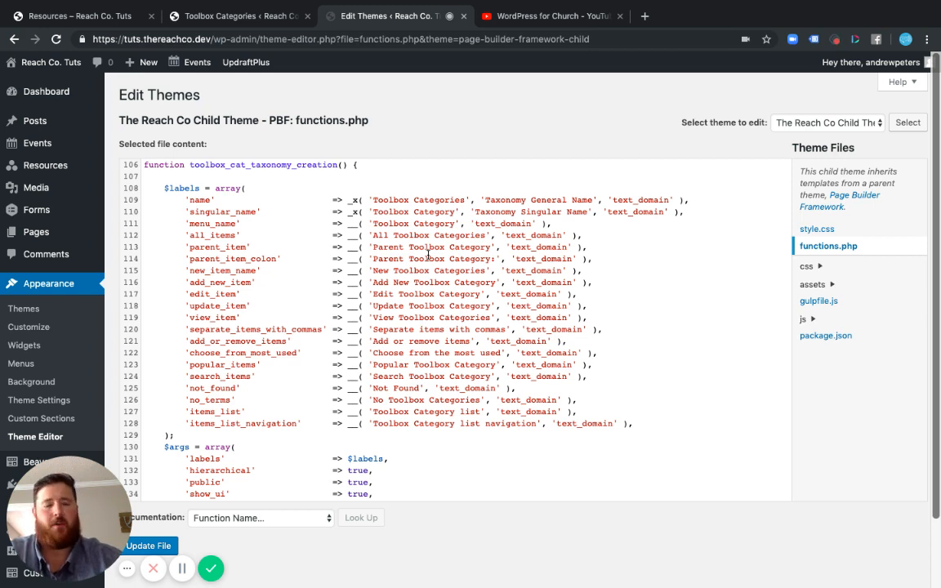
scroll(430, 249, up, 1)
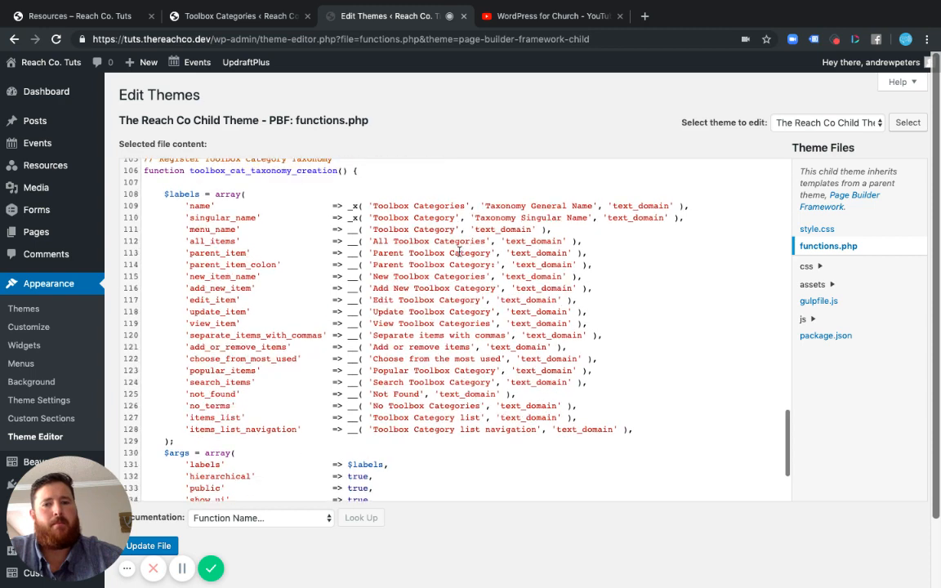
scroll(153, 220, up, 3)
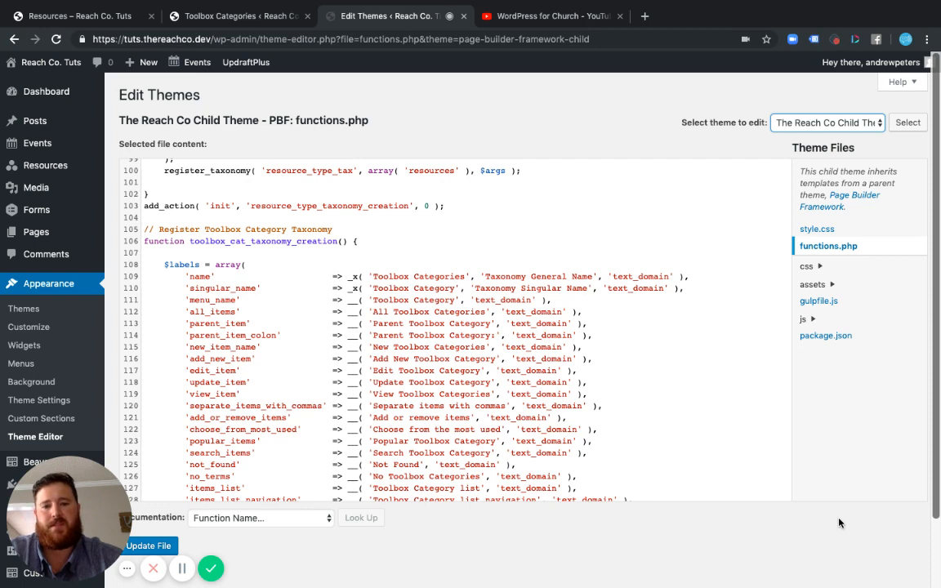
scroll(838, 523, down, 1)
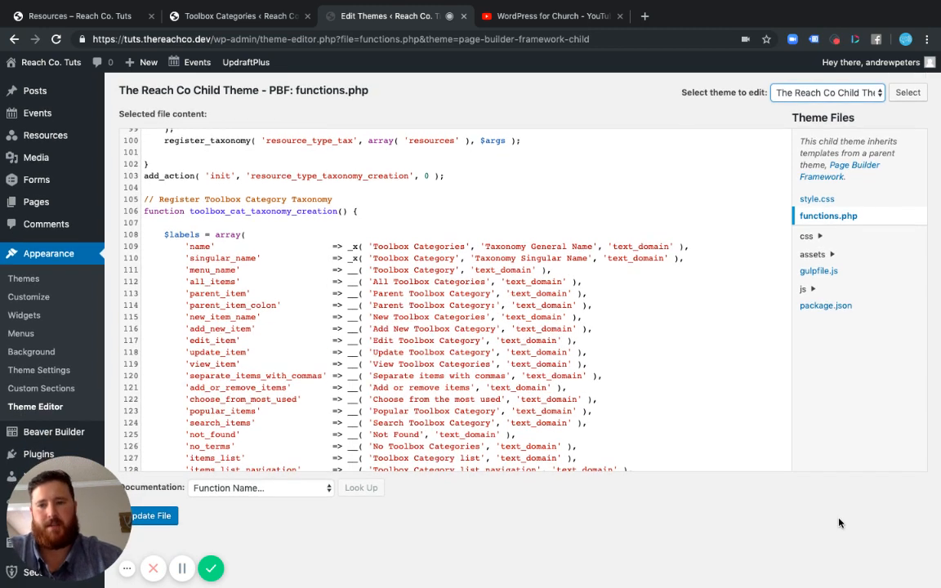
scroll(603, 283, up, 2)
scroll(436, 107, up, 1)
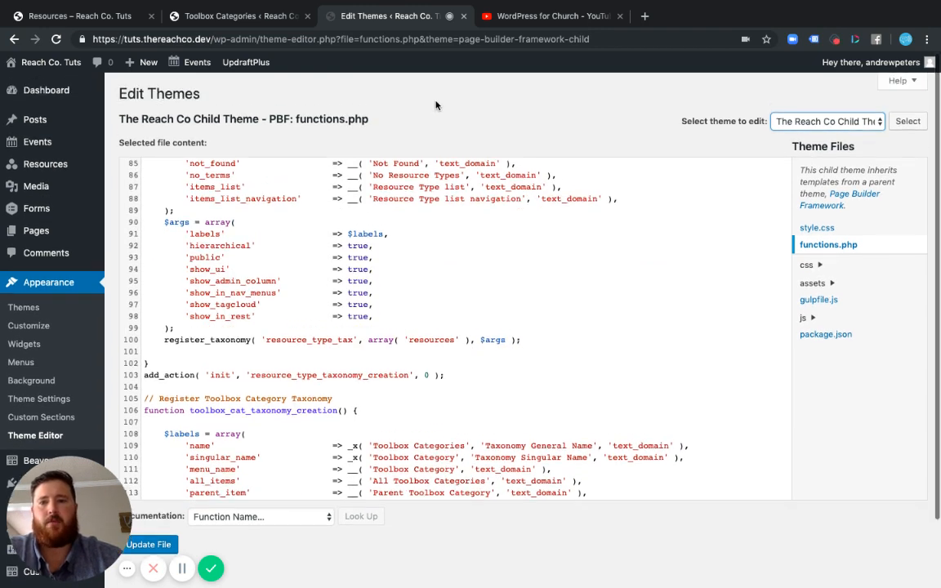
scroll(110, 180, down, 1)
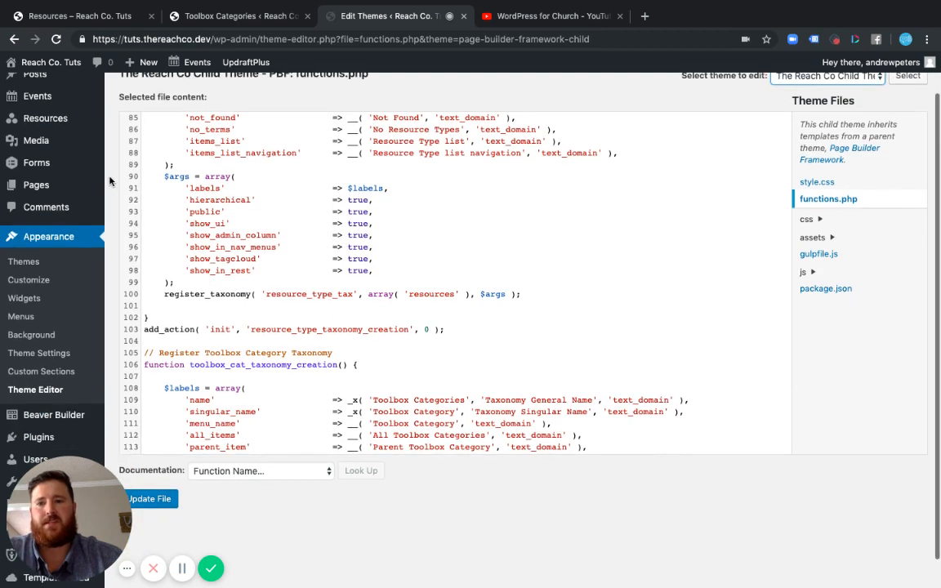
- Leave the theme editor and open the list of all resources in the same browser tab
click(48, 122)
scroll(468, 342, down, 1)
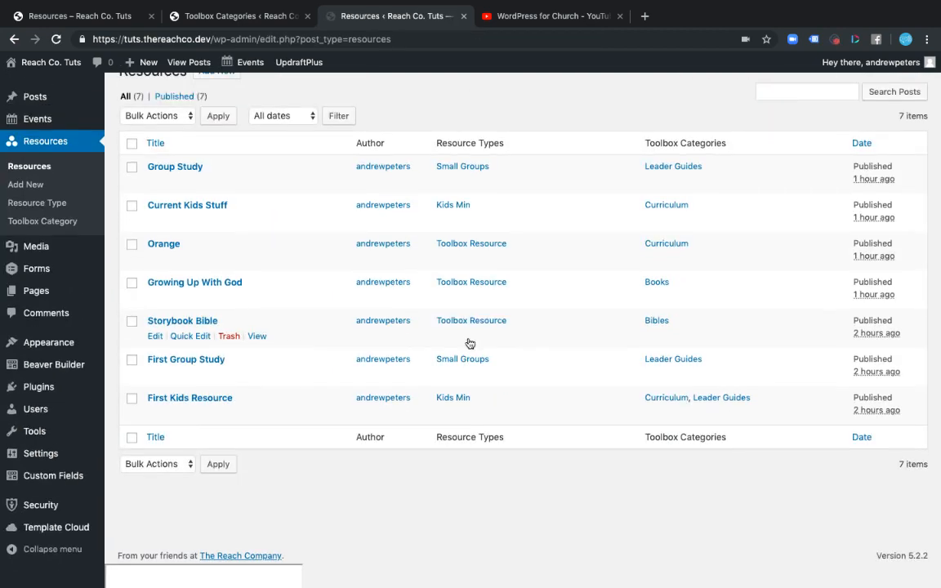
scroll(424, 364, up, 1)
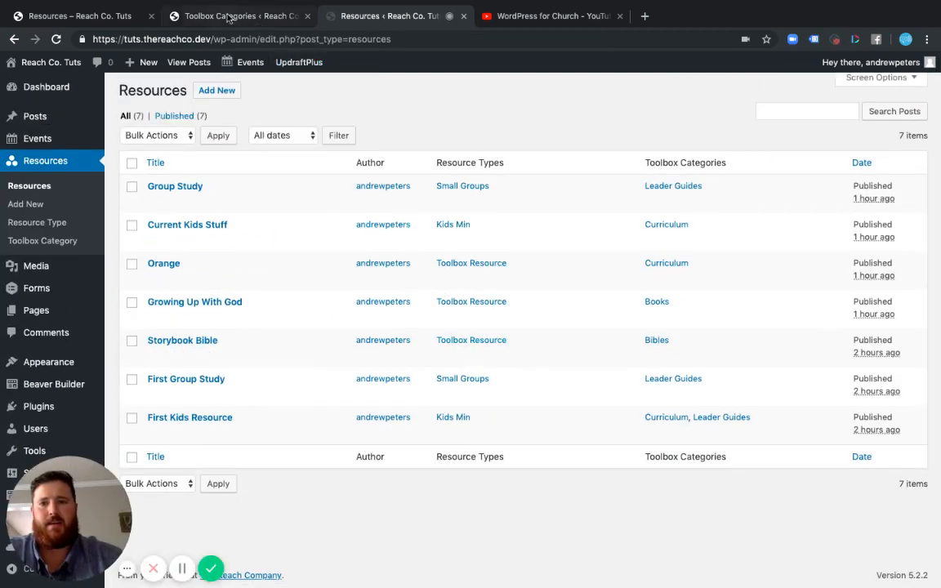
- Go back to the public resource layouts page and review its Small Group and Toolbox Resources sections
click(102, 10)
scroll(237, 227, down, 1)
scroll(237, 227, up, 3)
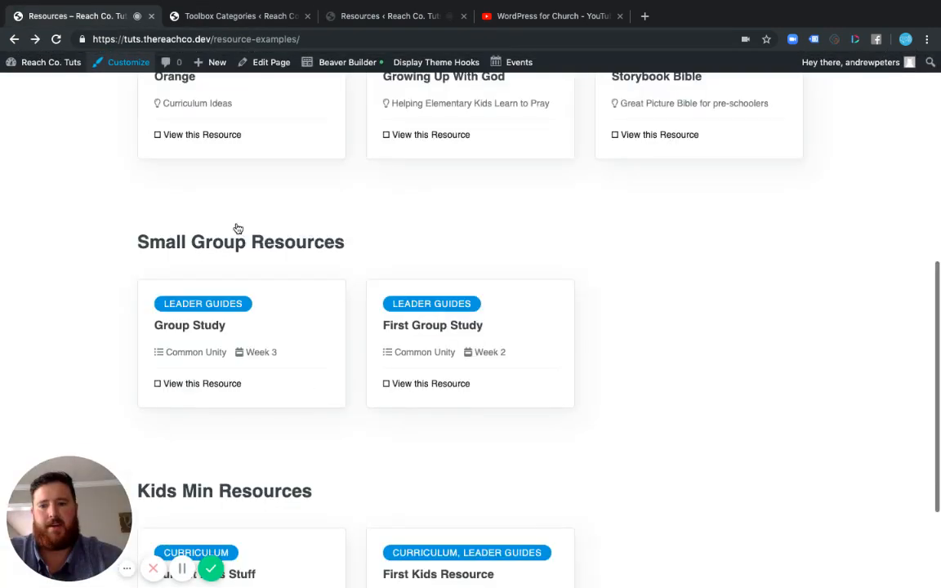
scroll(236, 225, up, 2)
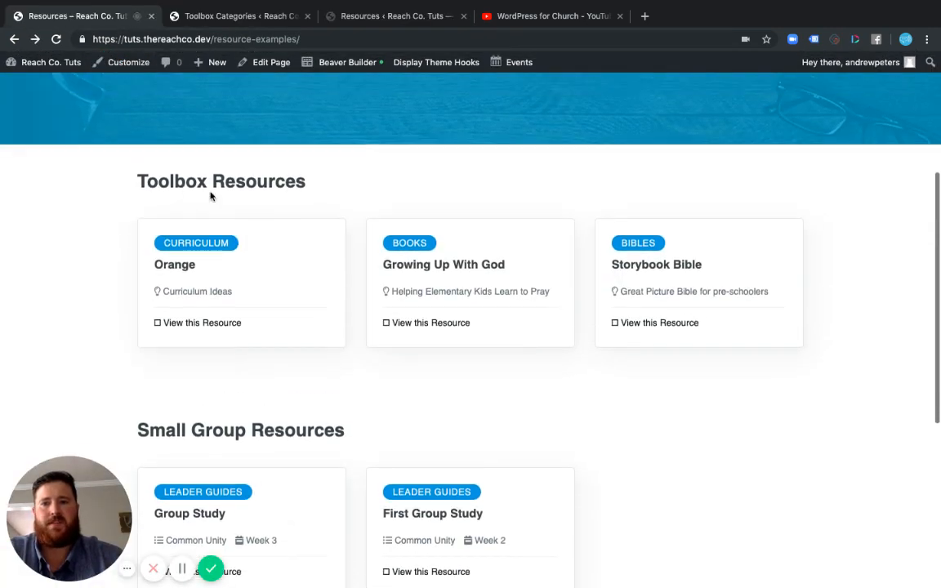
- Move the browser tab with the Resources admin list ahead of the Toolbox Categories tab
click(245, 23)
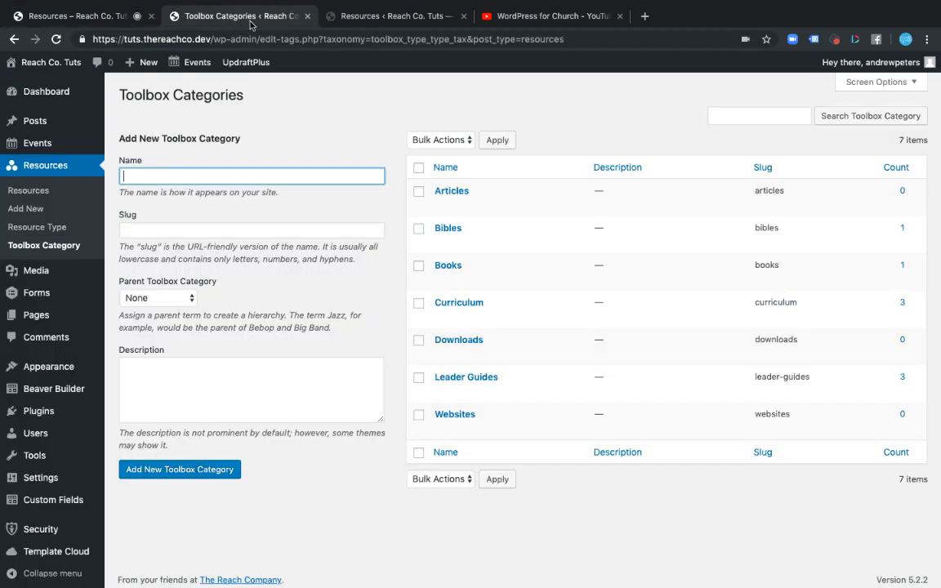
click(383, 15)
drag(384, 15, 233, 16)
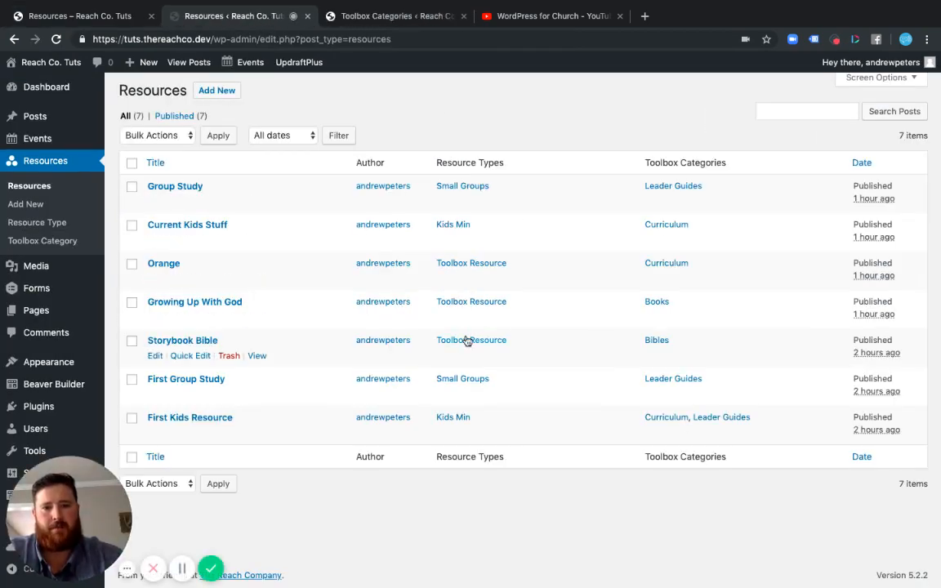
- Compare the resource cards on the public layouts page with the resource types assigned in the Resources admin list
click(65, 18)
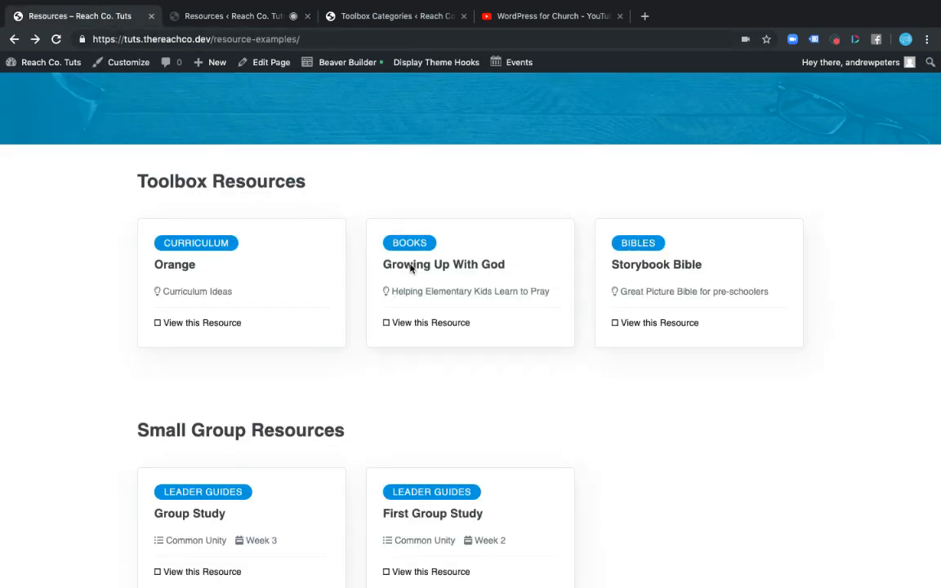
scroll(671, 307, down, 3)
click(245, 15)
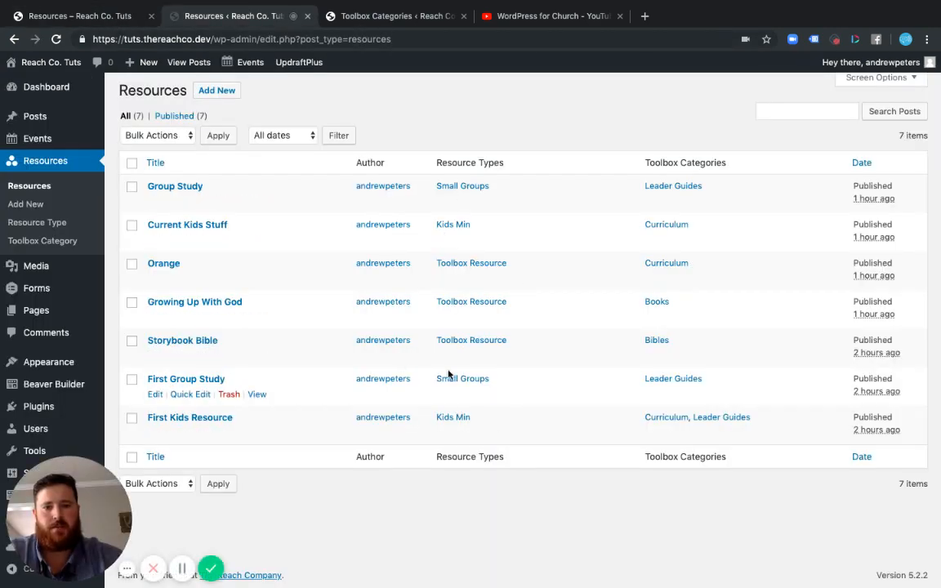
click(93, 16)
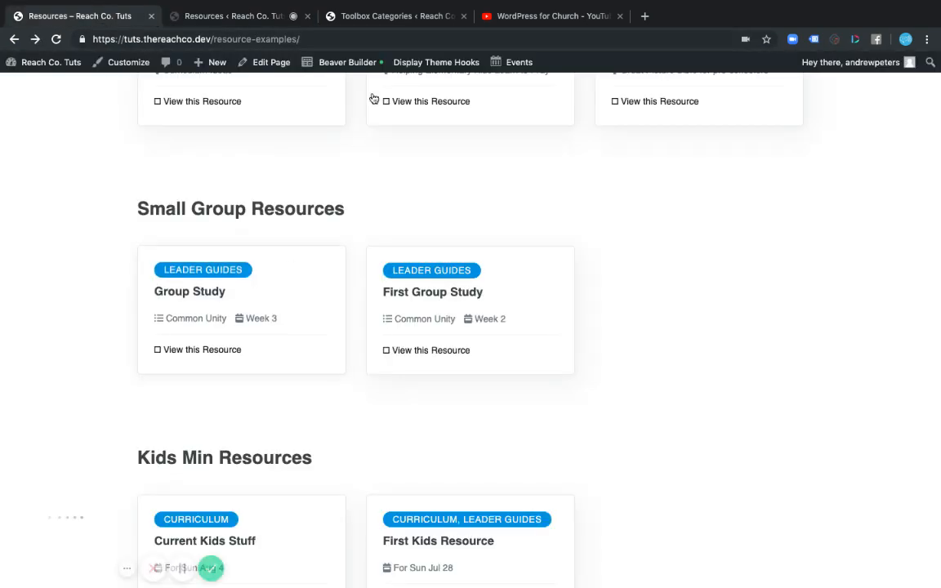
scroll(374, 226, up, 1)
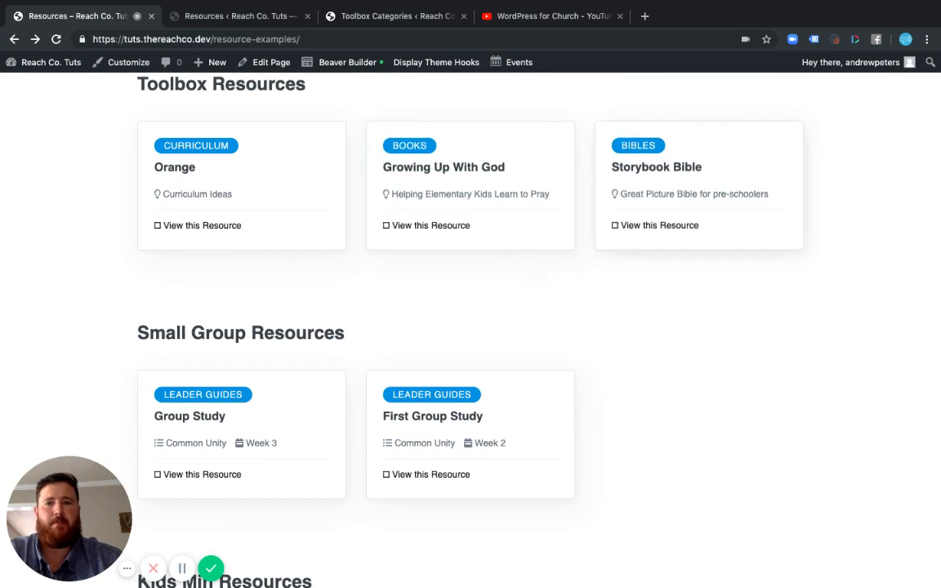
- Switch back to the Resources admin list and look over its entries, resource types and toolbox categories
click(236, 15)
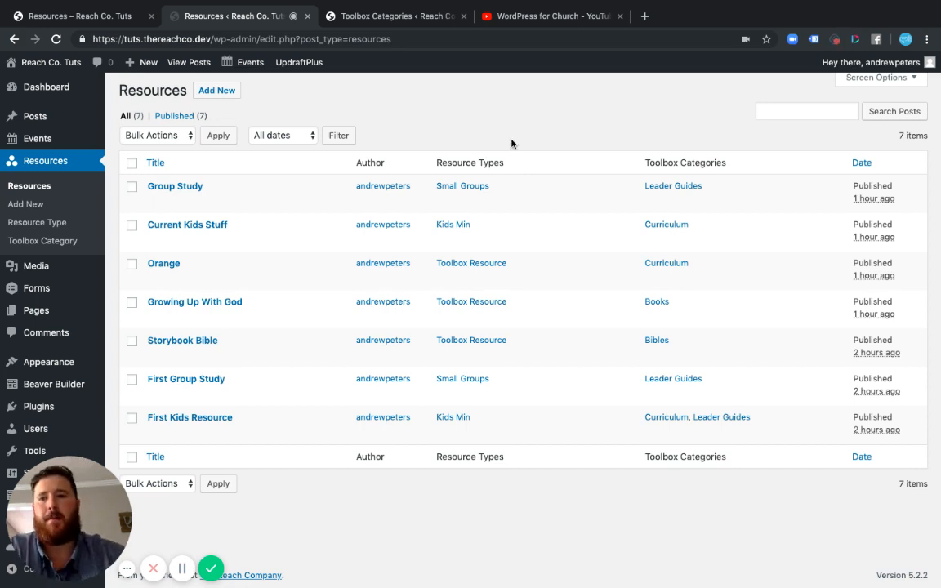
scroll(515, 139, up, 1)
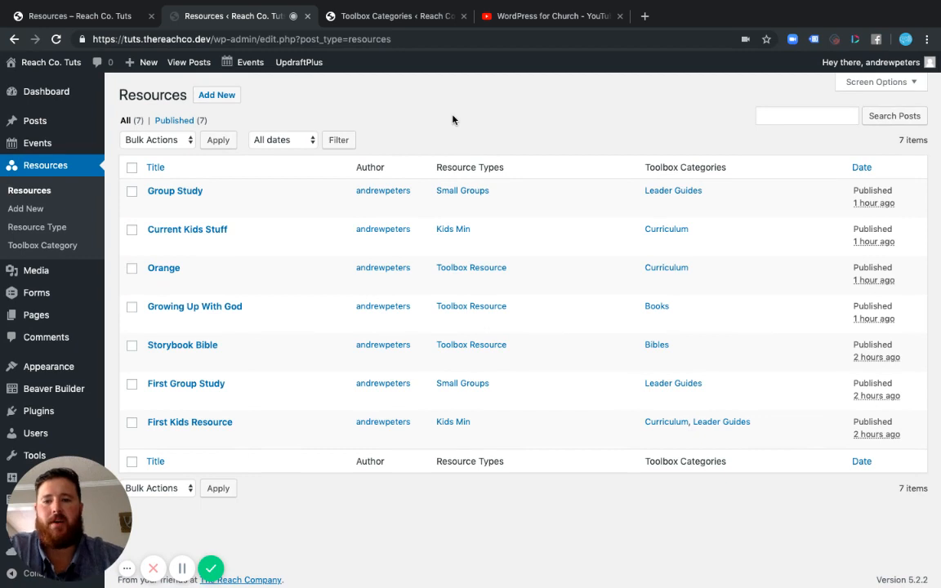
scroll(451, 120, down, 1)
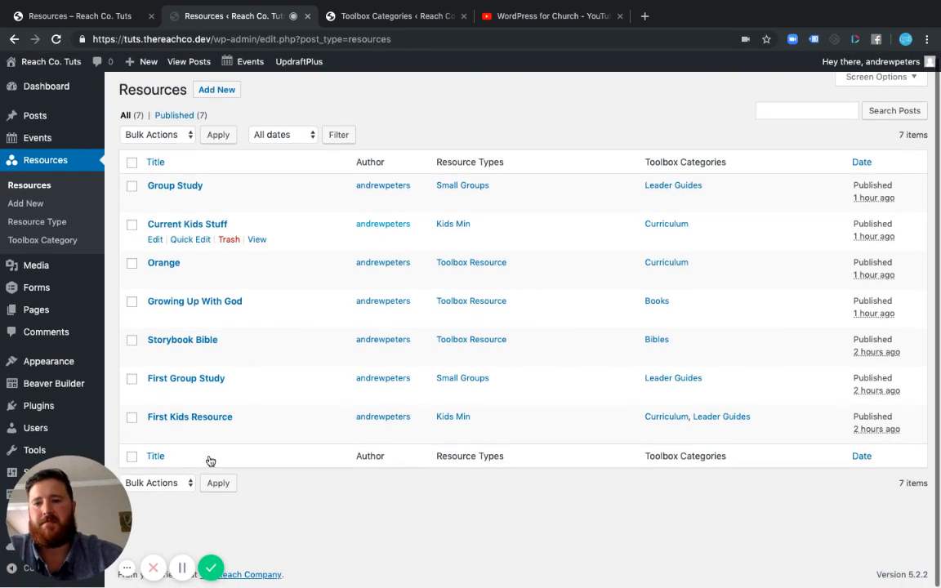
- Open the Resources field group in Custom Fields and review its fields
drag(66, 478, 168, 468)
click(56, 496)
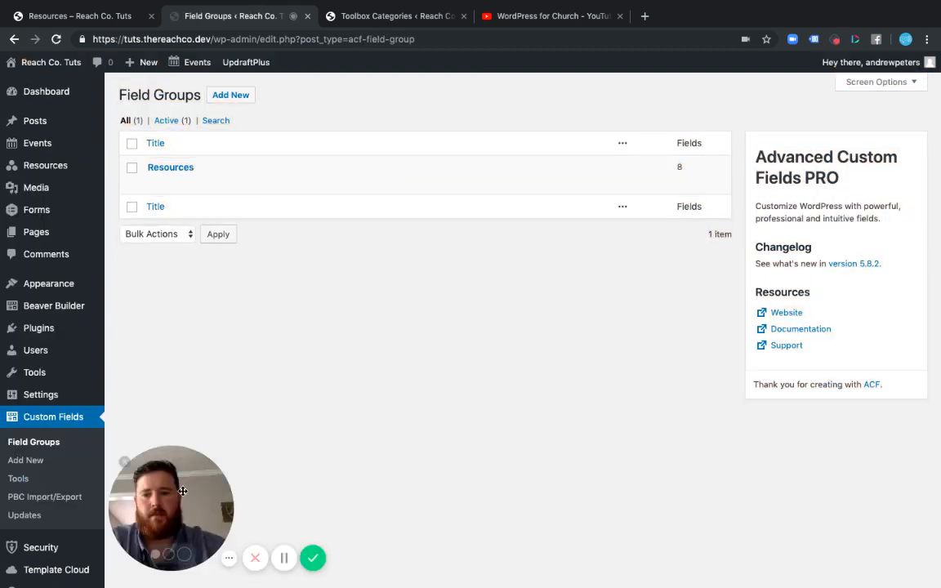
drag(182, 492, 107, 493)
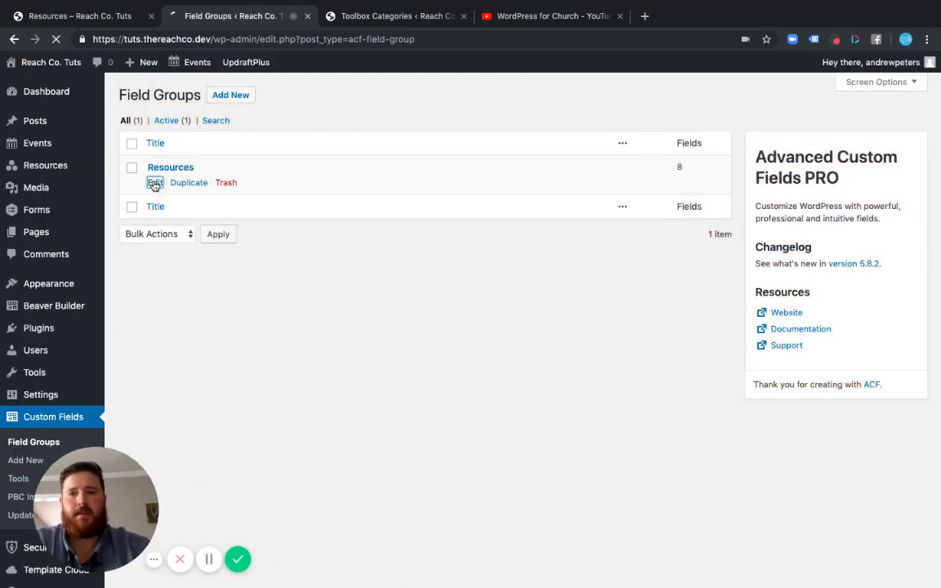
click(152, 180)
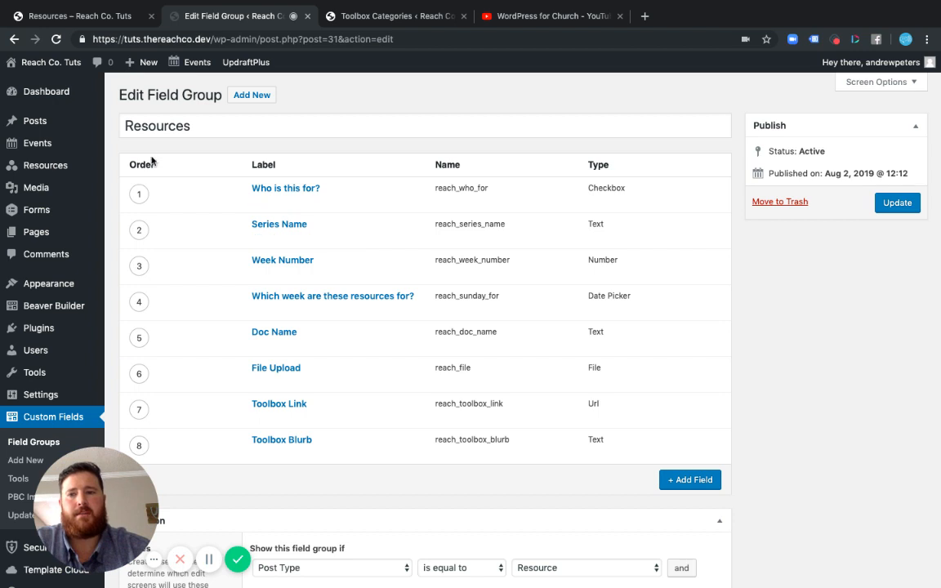
- Create a new entry in the Resources post type and dismiss the block editor's welcome tip
mouse_move(48, 171)
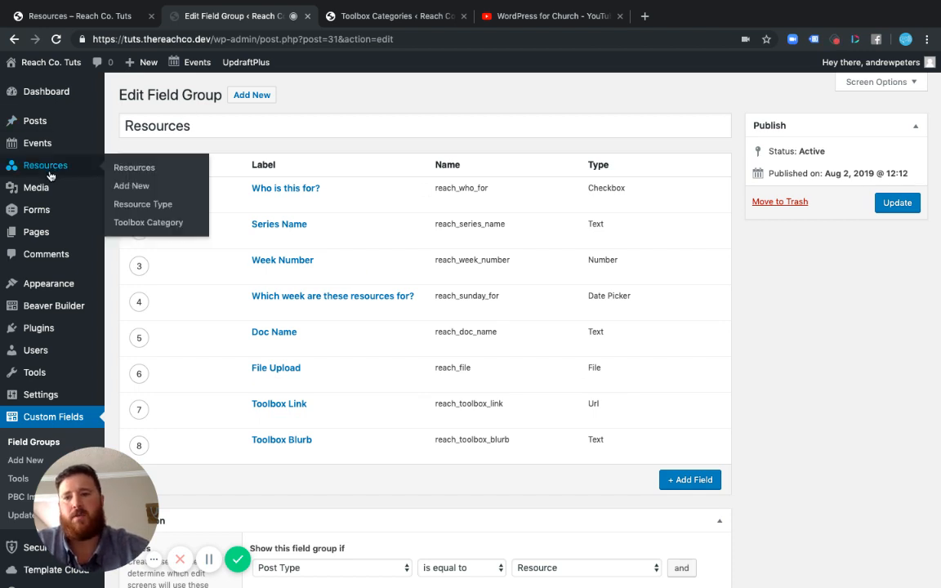
click(132, 168)
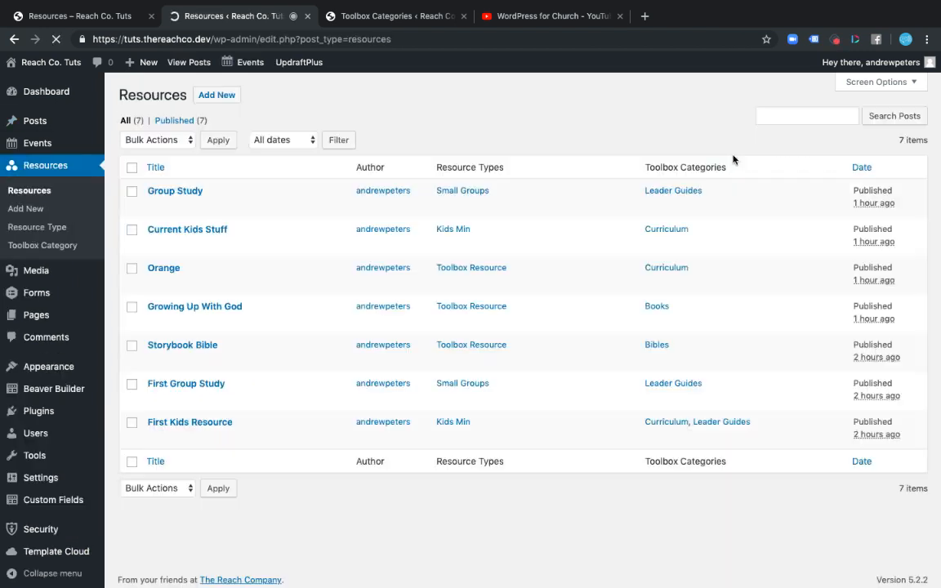
click(217, 95)
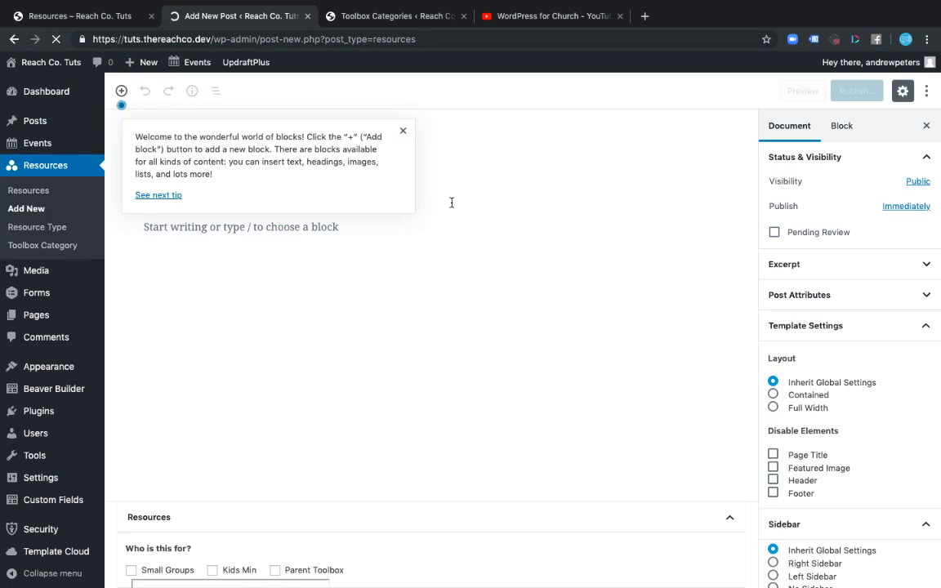
click(402, 131)
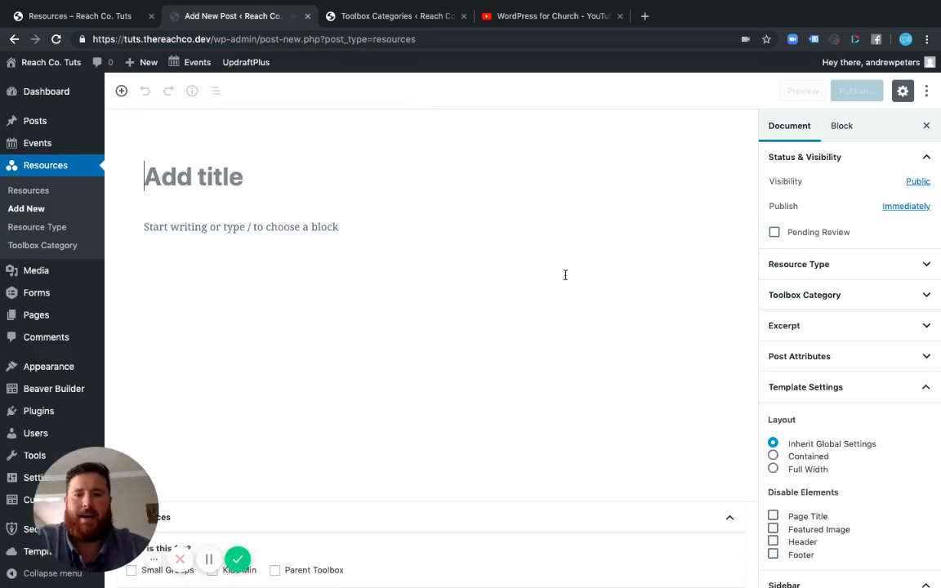
- Look over the blank resource's content area and Resources fields, briefly checking the public resources page
scroll(565, 275, down, 1)
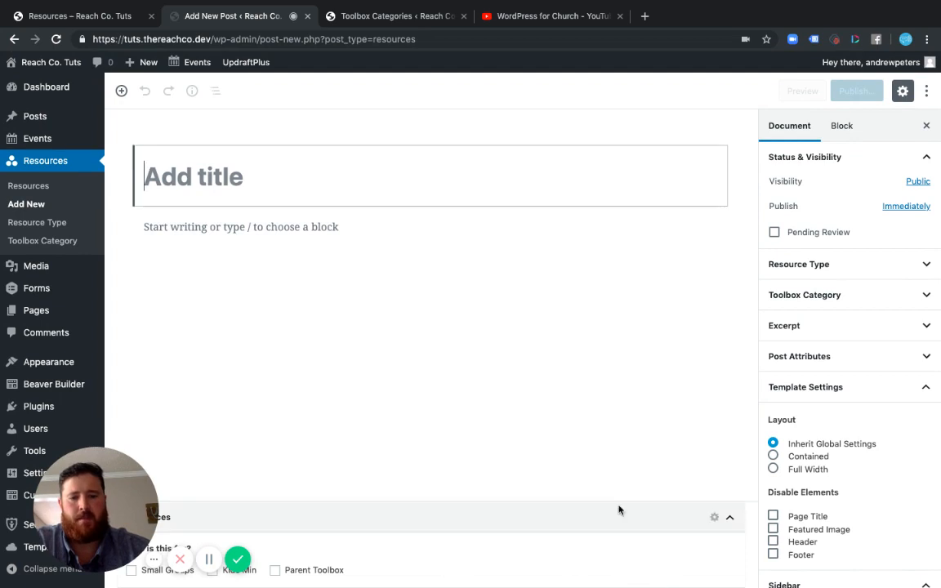
scroll(442, 576, down, 1)
drag(93, 477, 216, 273)
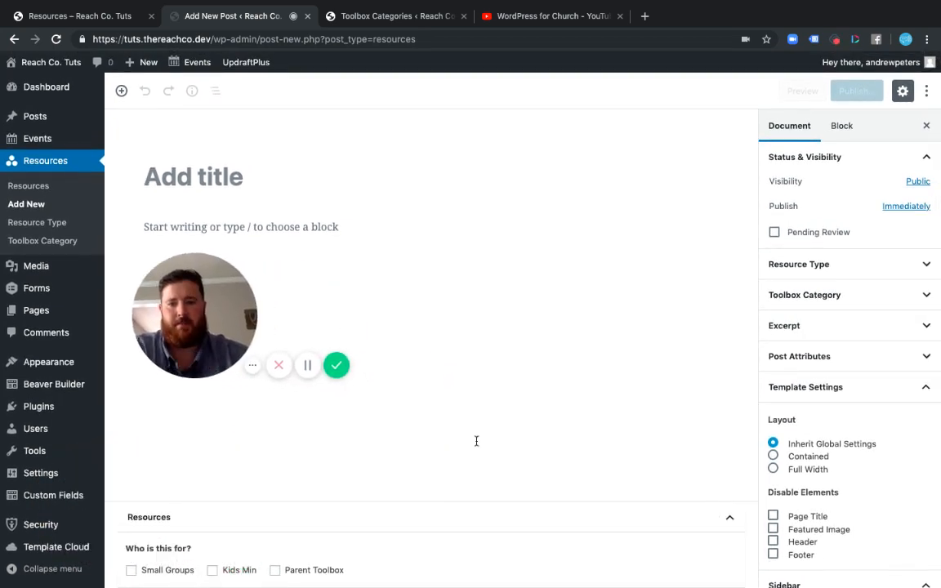
click(304, 222)
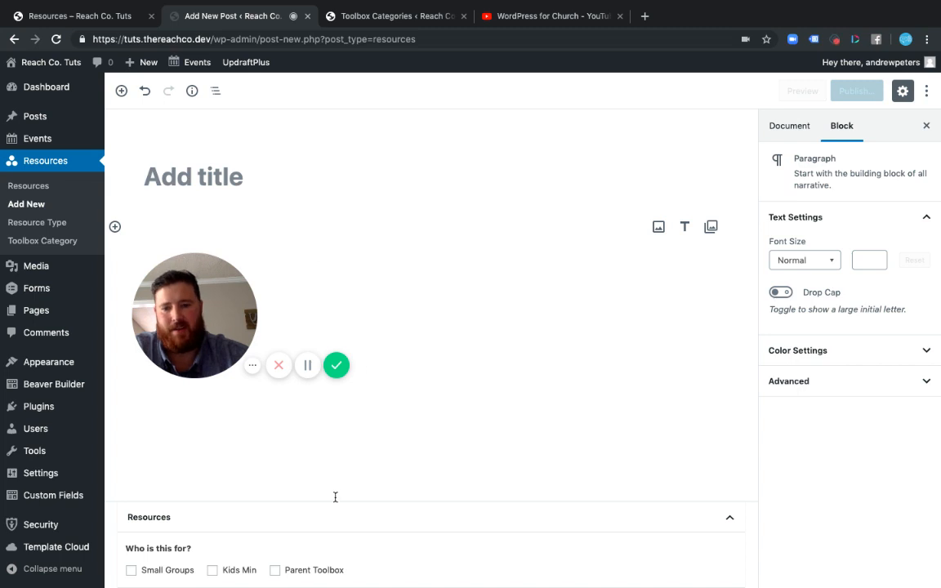
scroll(572, 438, down, 1)
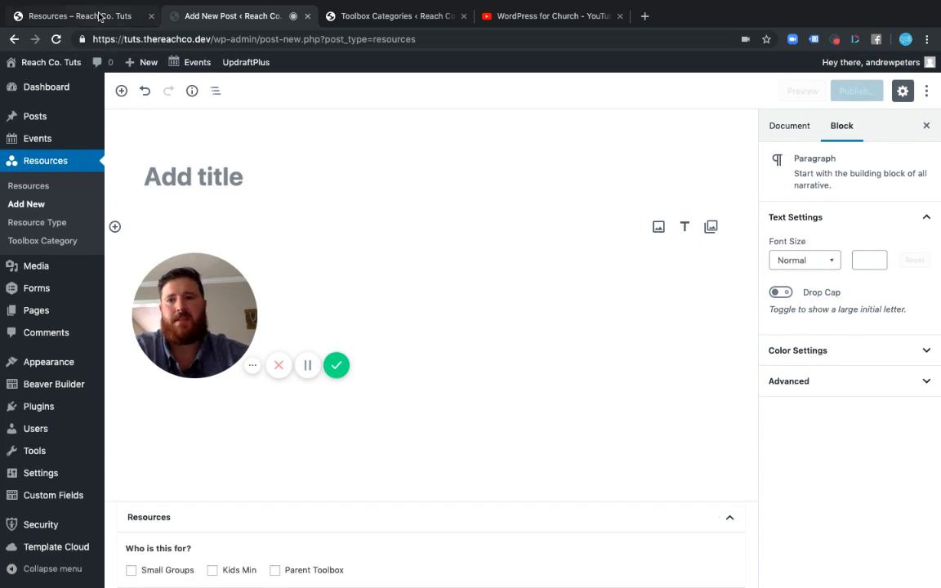
click(99, 17)
click(219, 15)
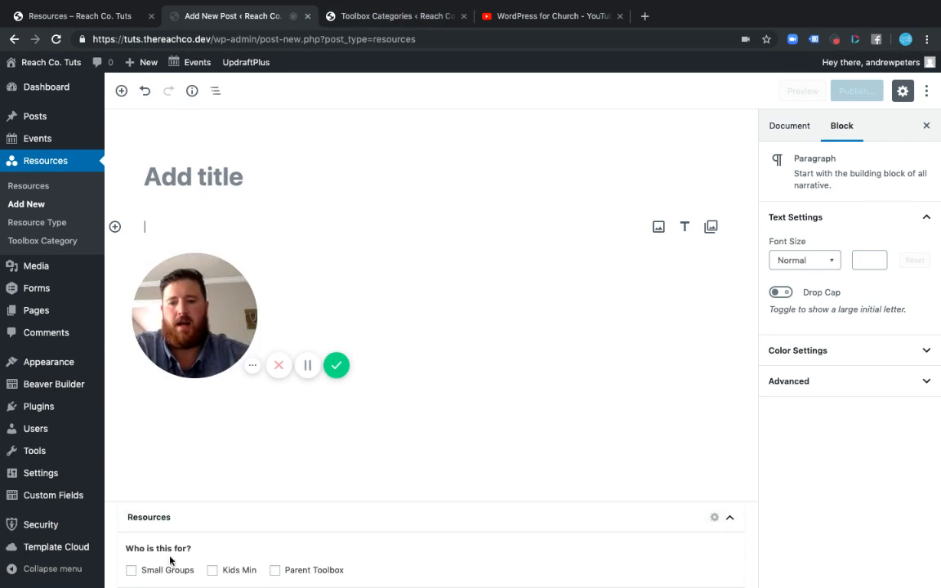
- Mark the resource as being for Small Groups, with series name Common Unity and week number 4
click(131, 570)
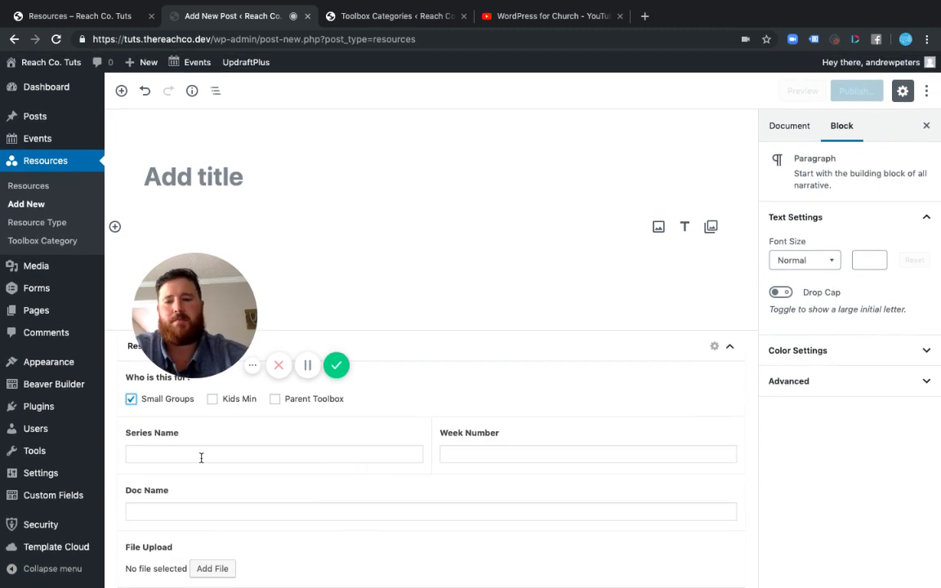
click(201, 456)
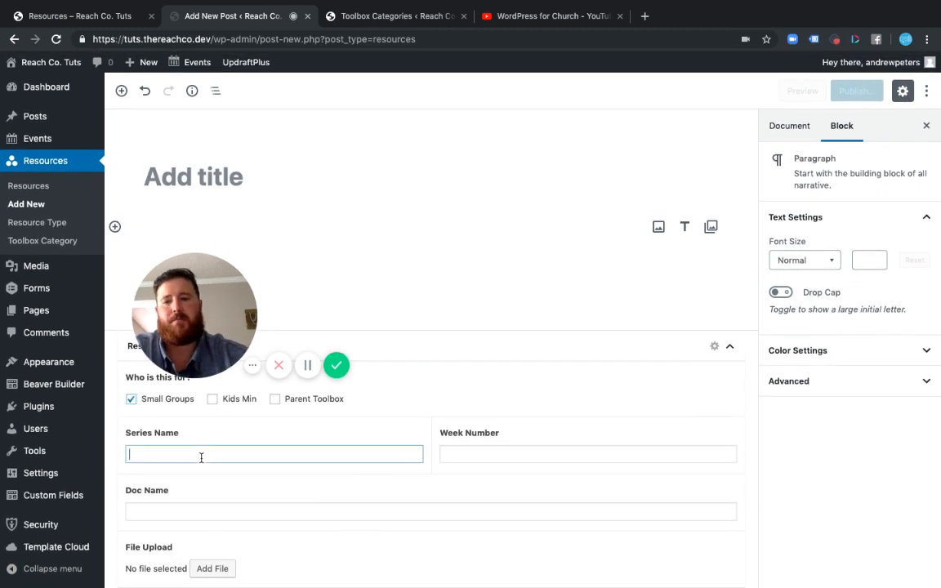
click(531, 455)
click(342, 446)
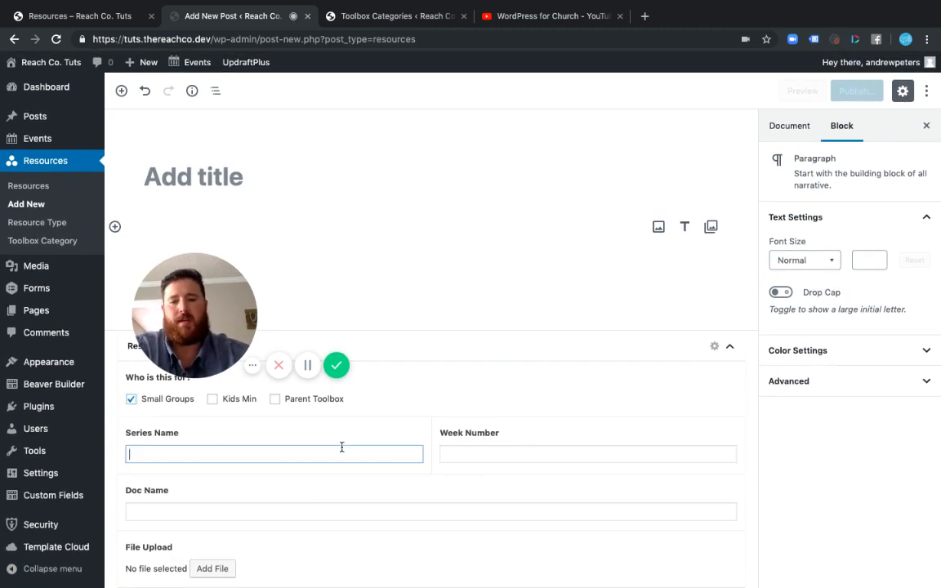
text(Common )
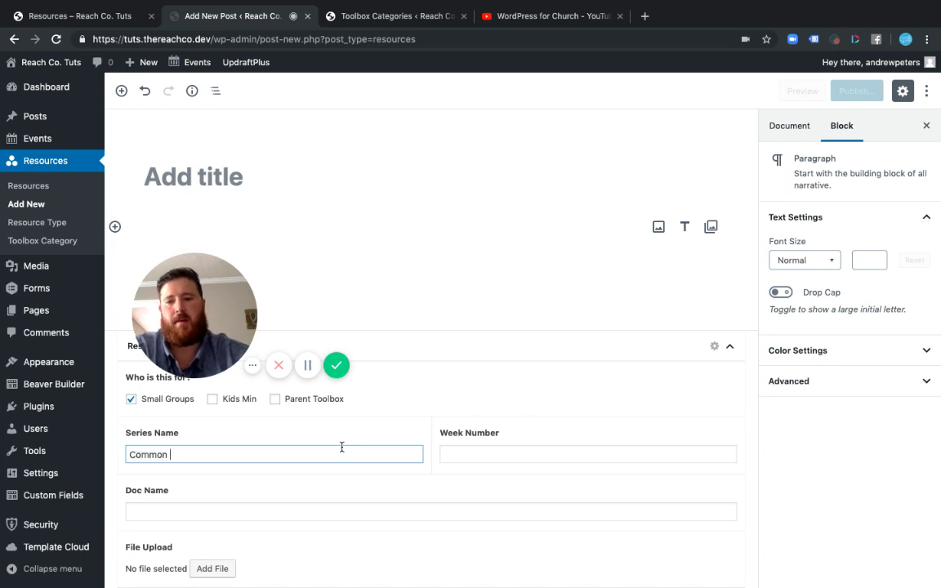
text(Unity)
key(Tab)
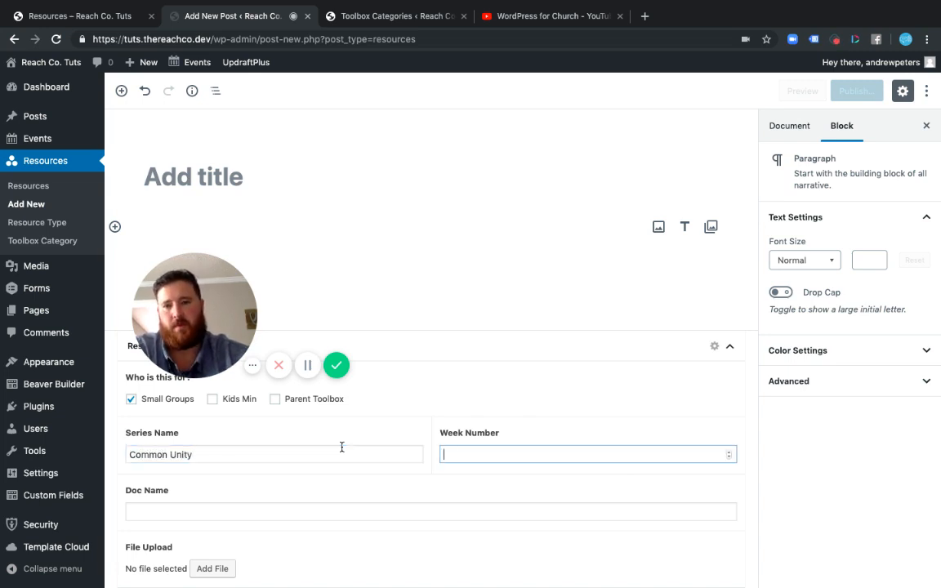
text(4)
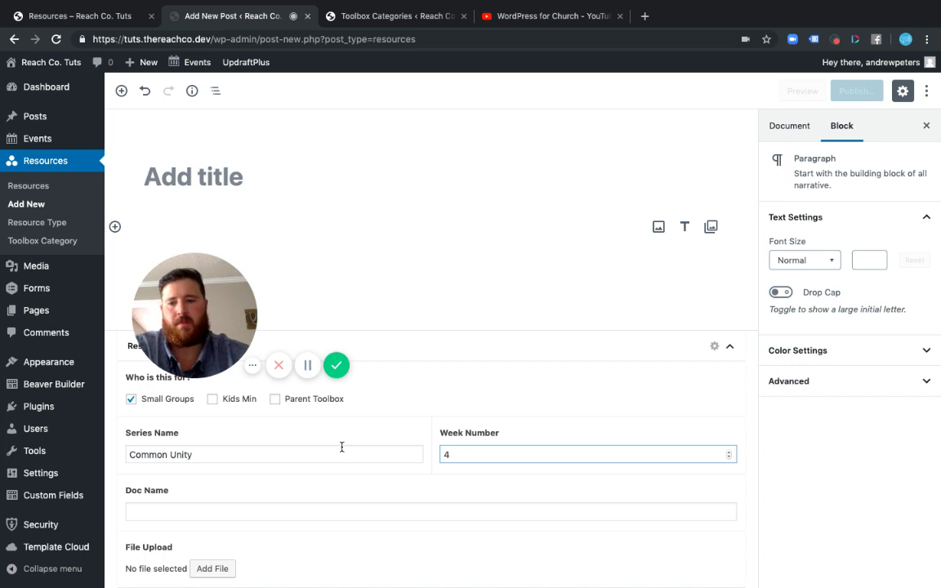
- Enter Week 4 Guide as both the document name and the title of the new resource
click(216, 515)
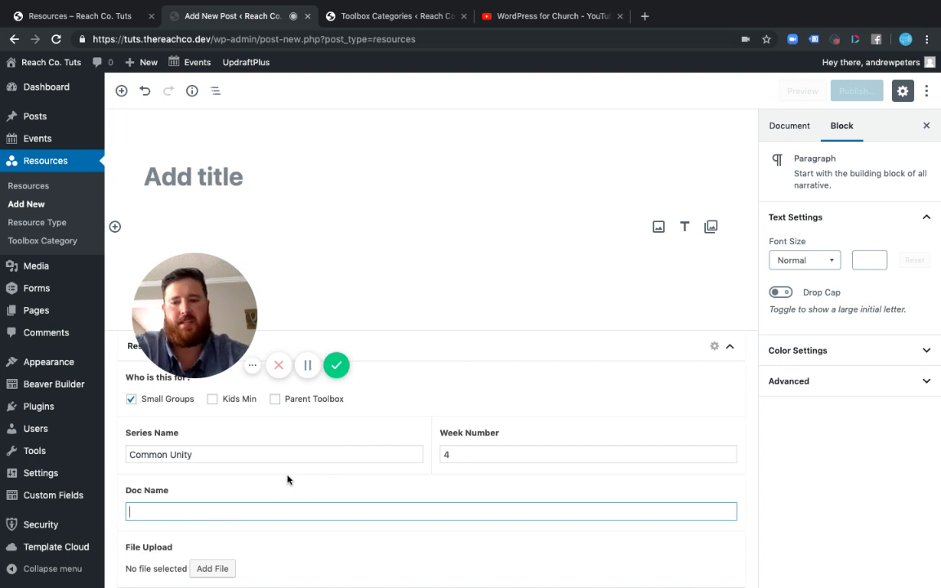
text(We)
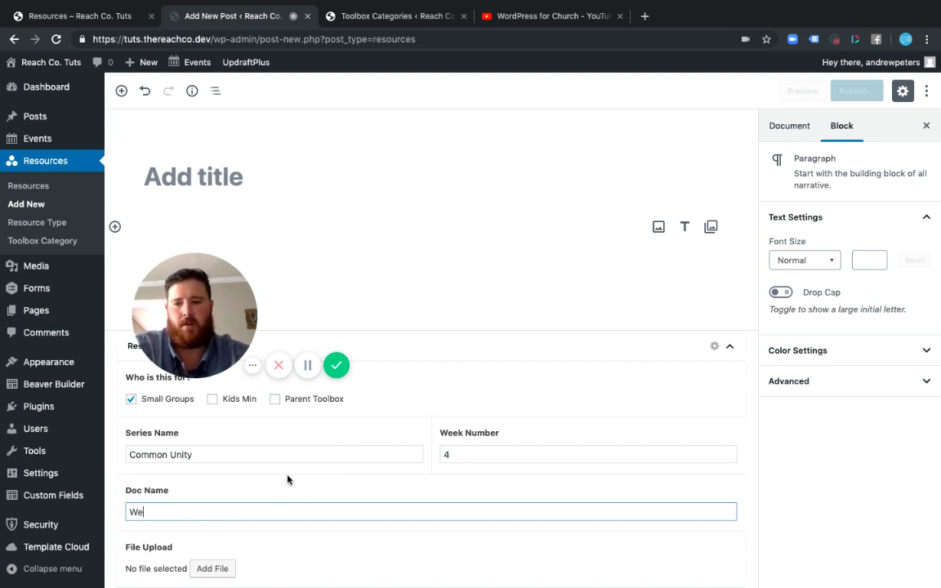
text(ek 4 Guide)
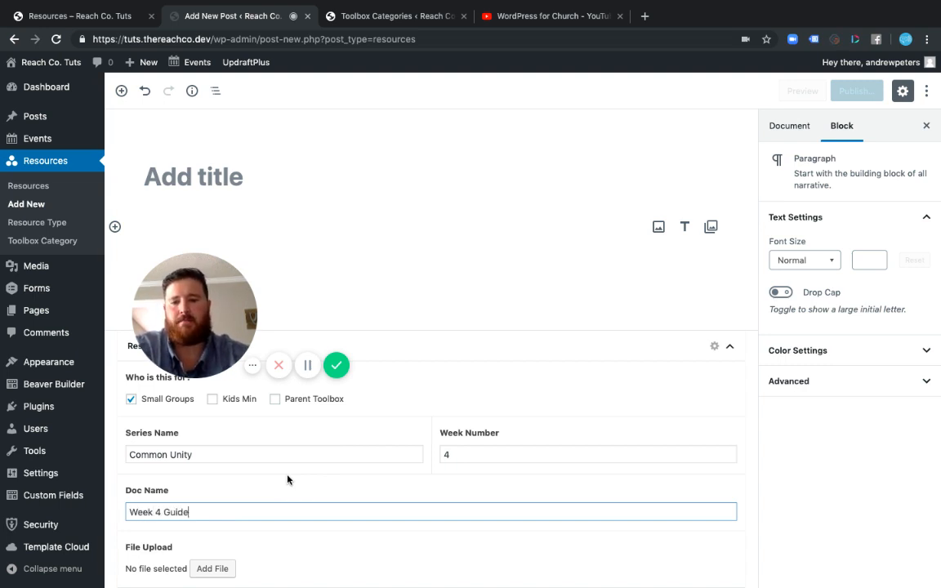
click(217, 164)
text(Wee)
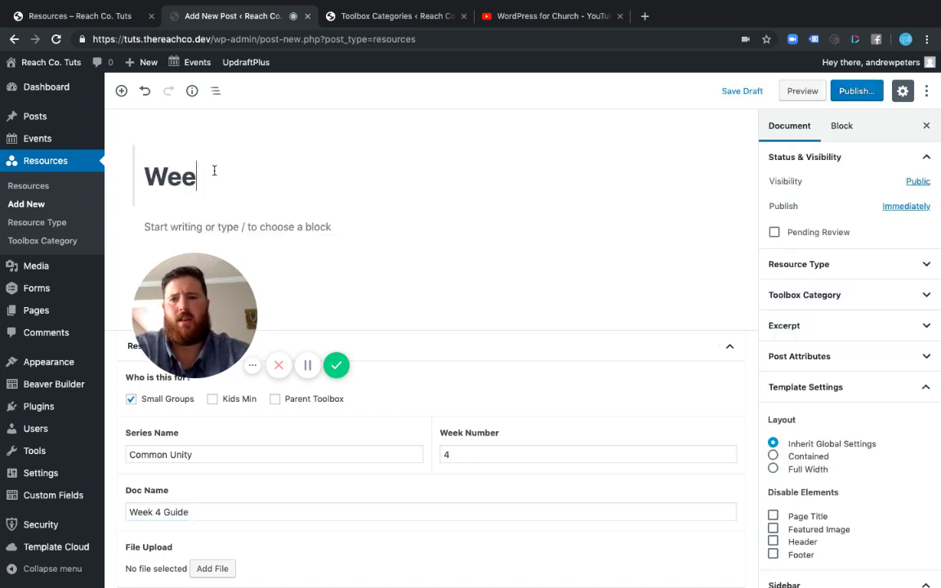
text(k 4 Guide)
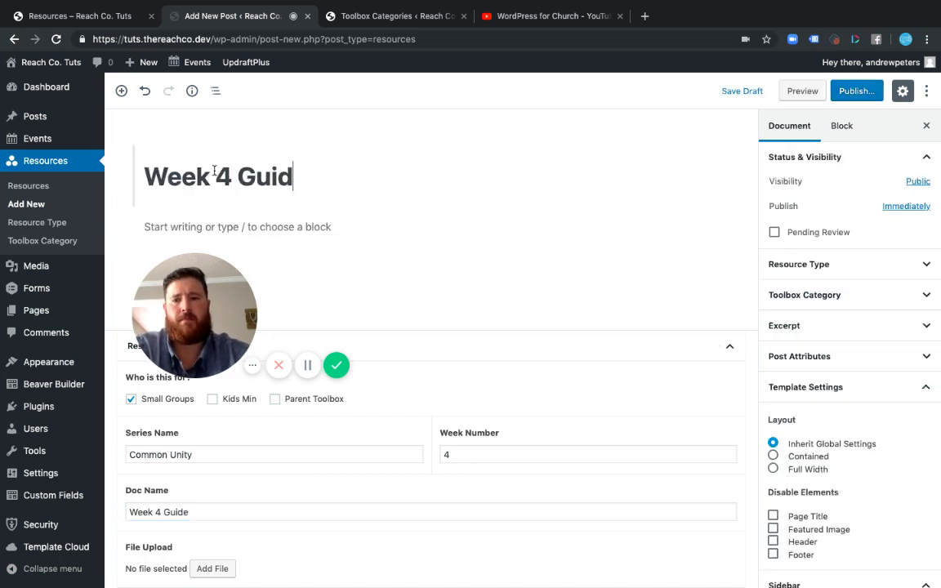
- Attach Around-the-Interwebs.pdf from the media library as the resource's file upload
click(208, 568)
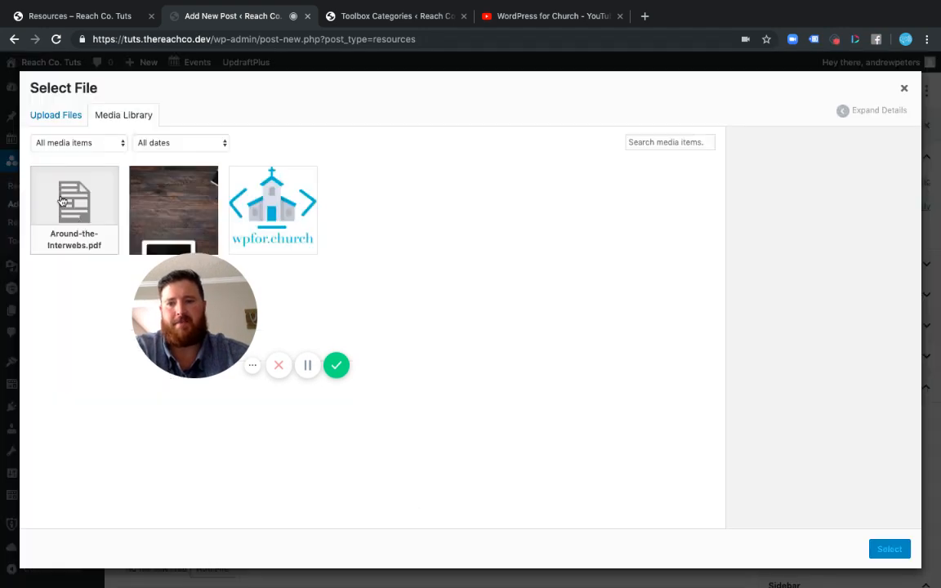
click(56, 183)
click(888, 549)
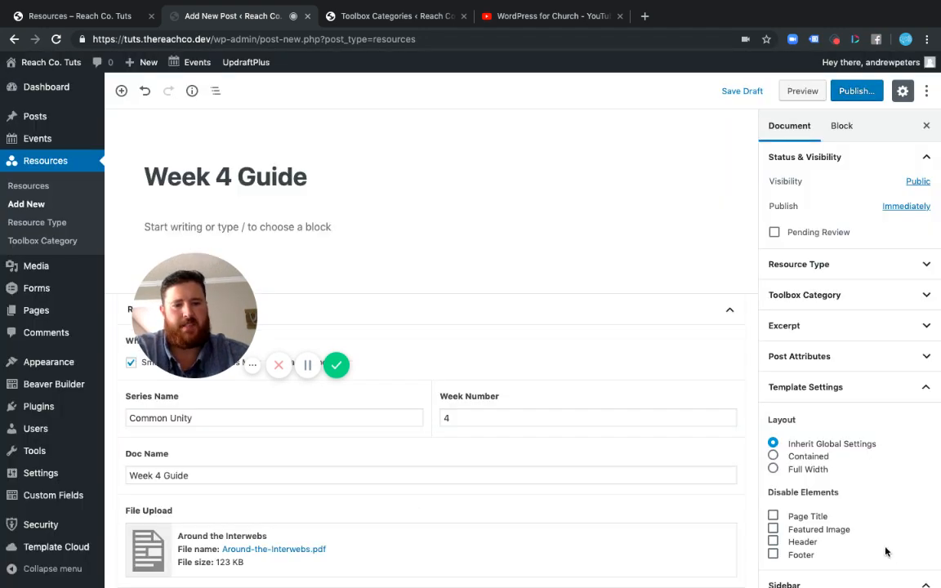
- Assign the resource type Small Groups and the toolbox category Leader Guides to the resource
click(863, 269)
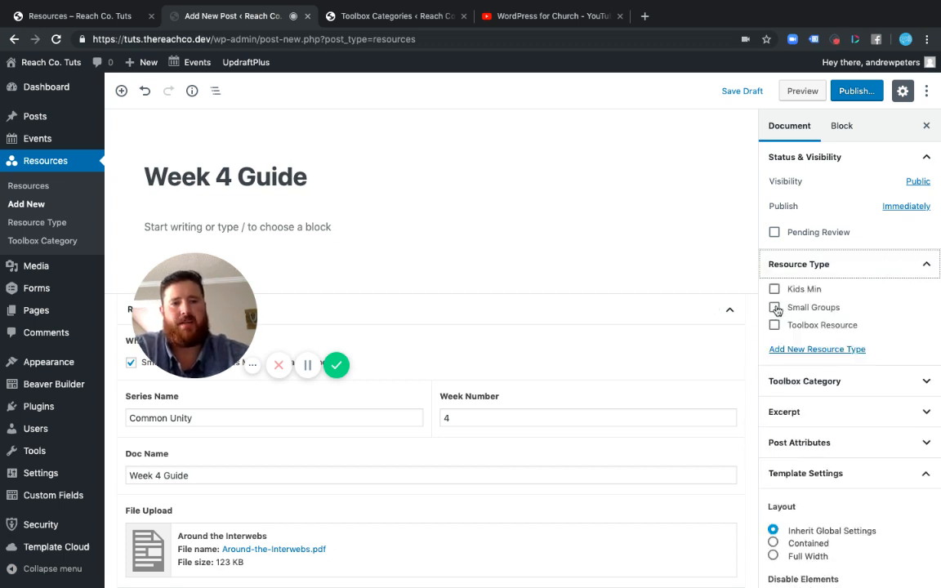
click(774, 308)
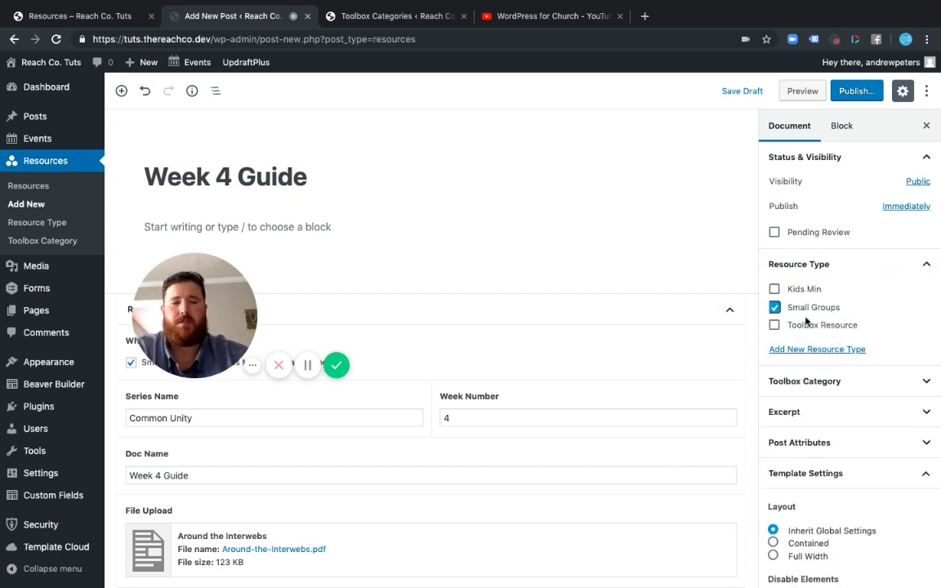
click(927, 381)
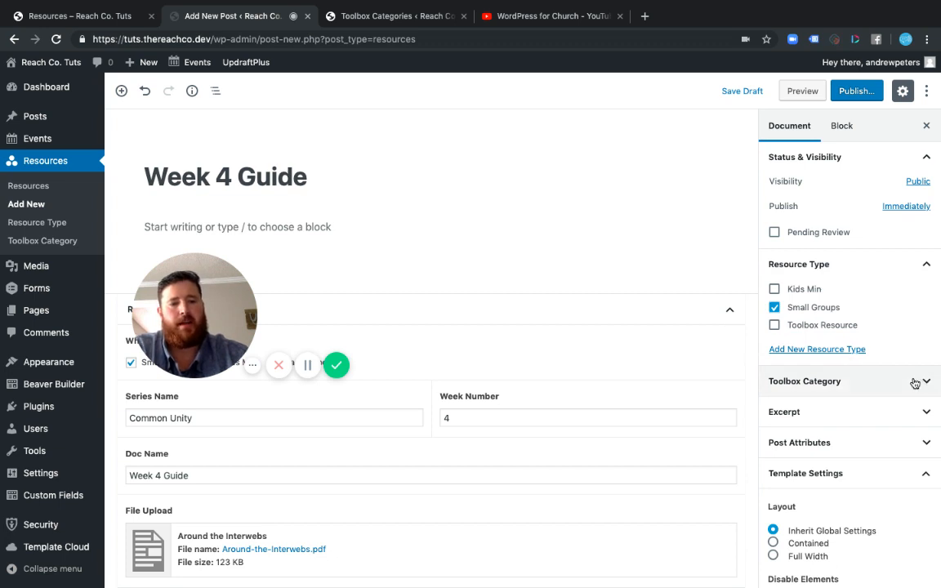
click(774, 496)
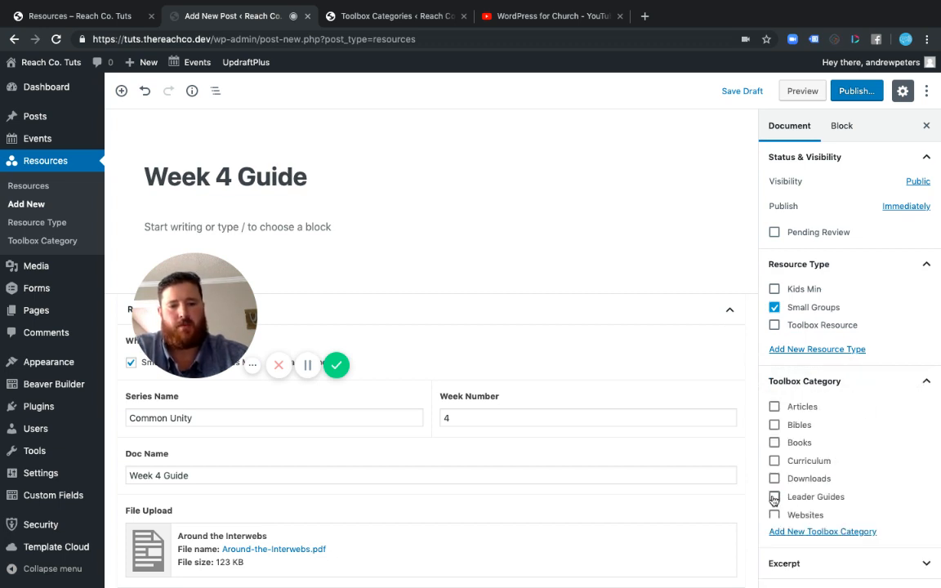
scroll(831, 504, down, 1)
scroll(834, 496, down, 5)
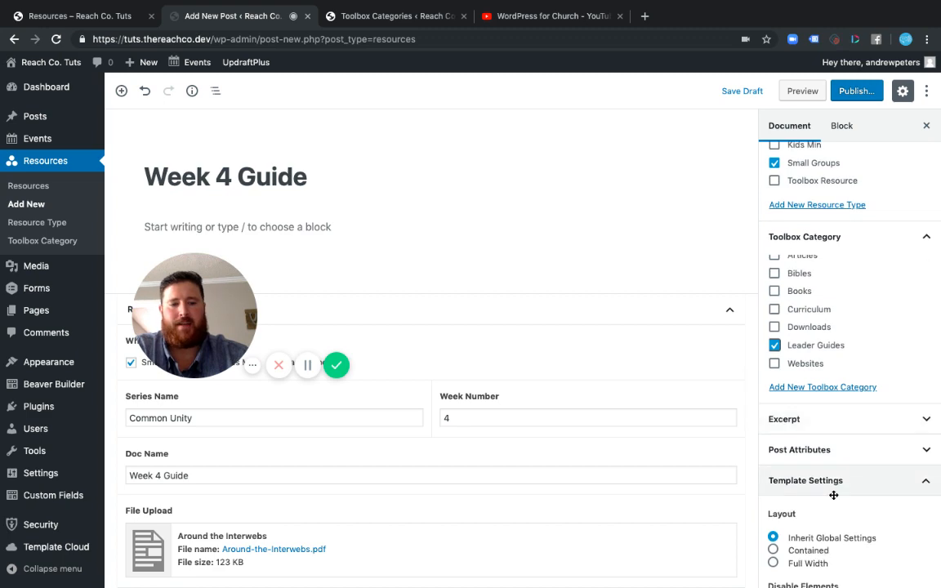
scroll(834, 496, up, 3)
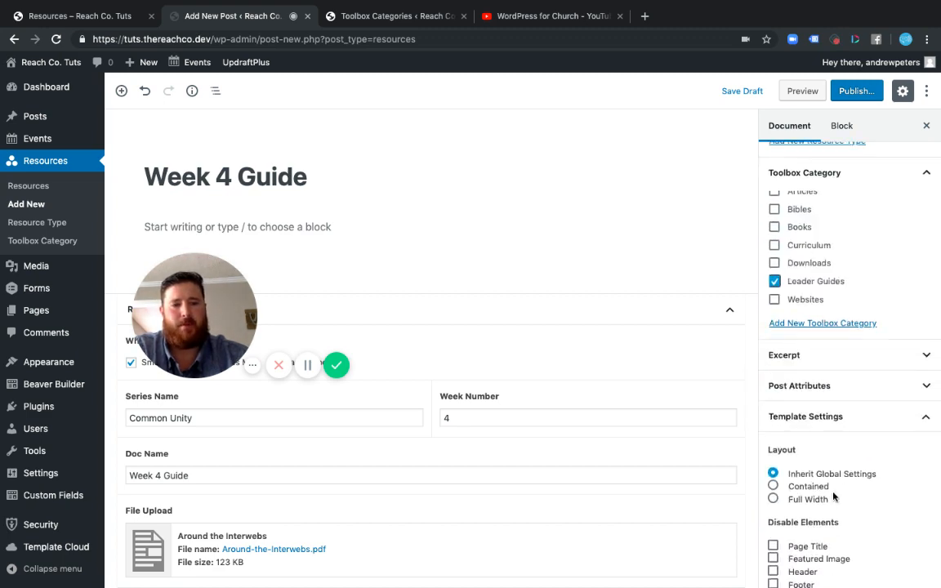
scroll(813, 502, down, 3)
scroll(813, 502, up, 3)
scroll(846, 398, up, 5)
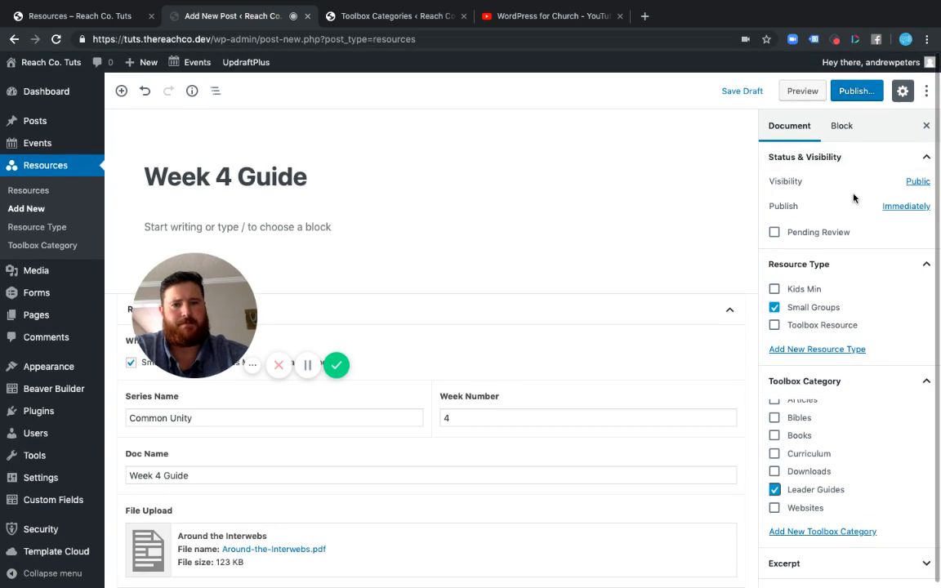
- Publish the Week 4 Guide resource and return to the public resources page
click(855, 93)
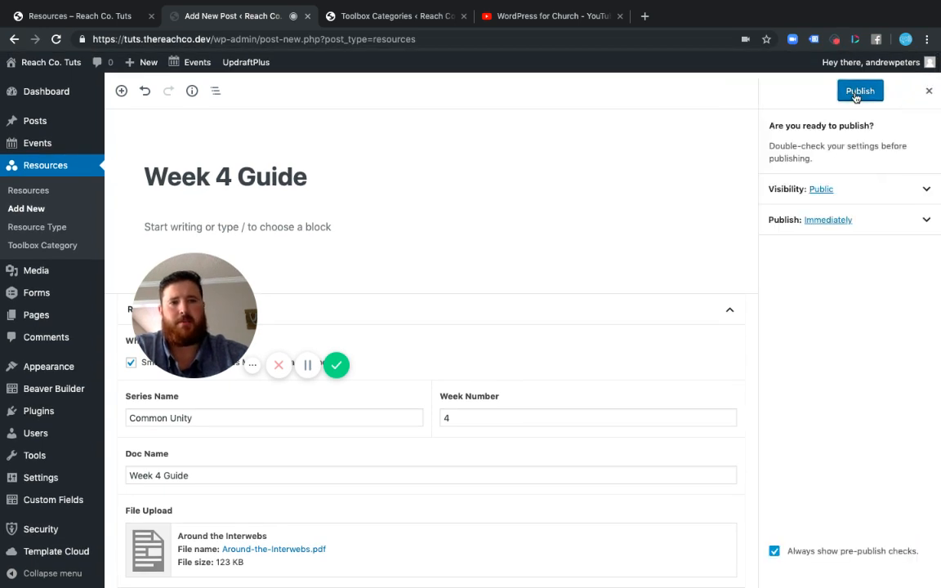
click(859, 93)
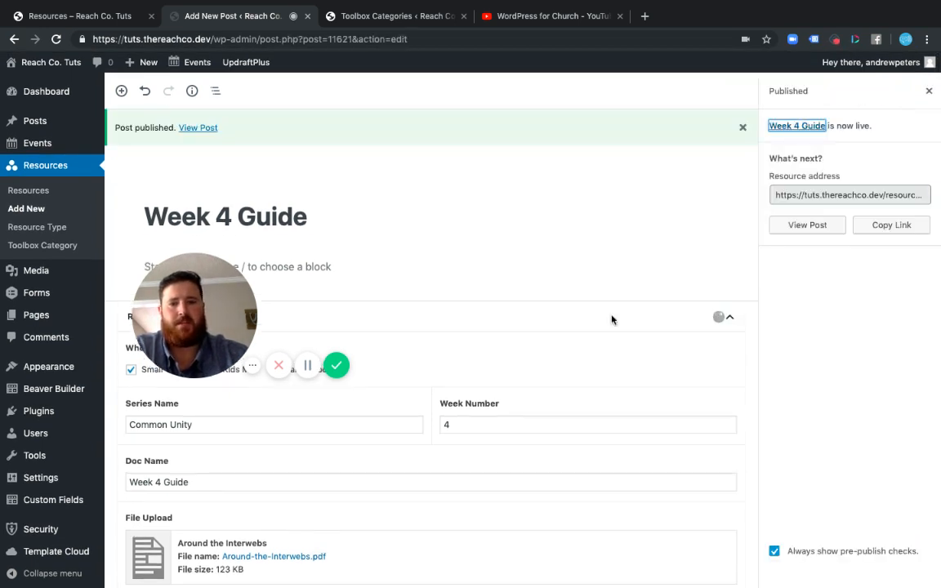
click(21, 20)
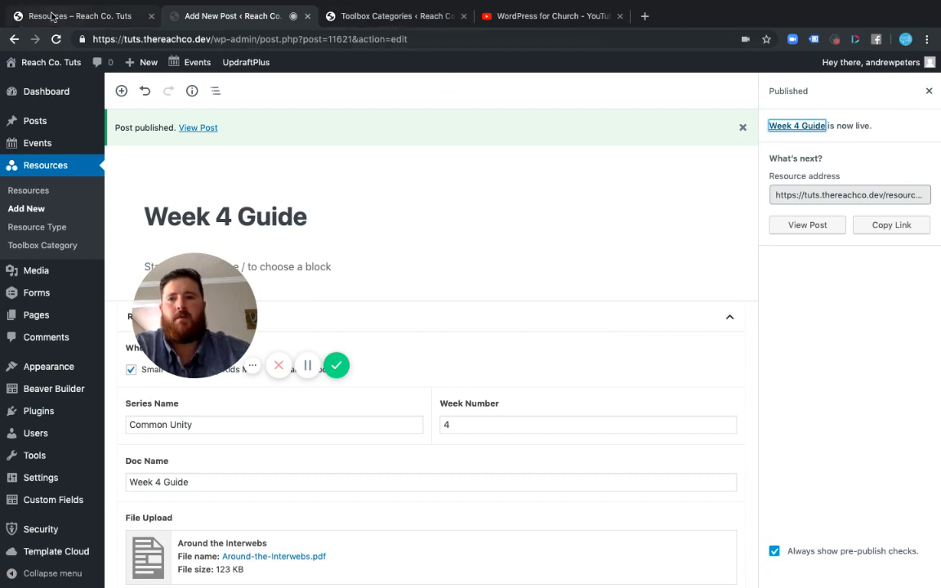
- Reload the public resources page and review the Toolbox, Small Group and Kids Min resource cards
click(56, 40)
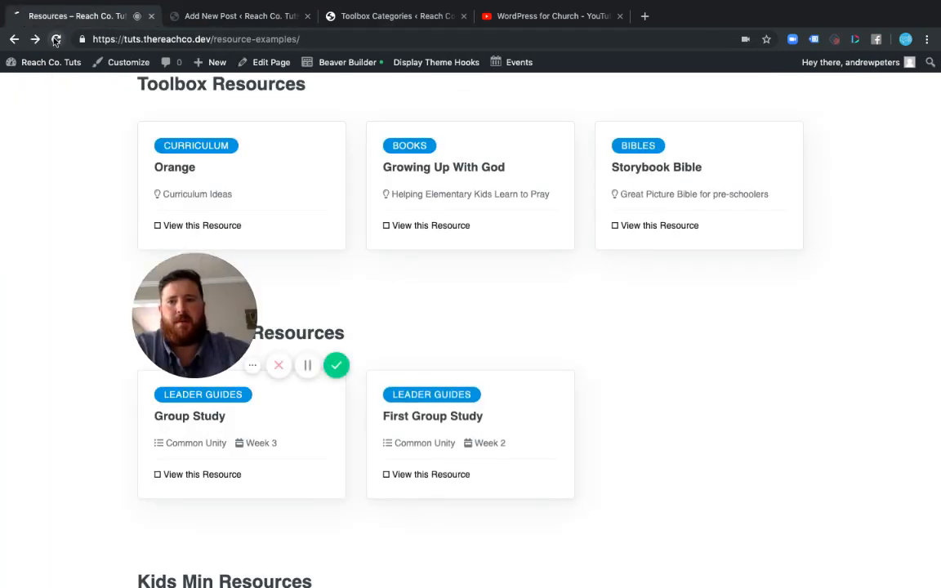
mouse_move(223, 325)
mouse_down()
mouse_move(187, 368)
mouse_move(214, 340)
mouse_up()
click(395, 318)
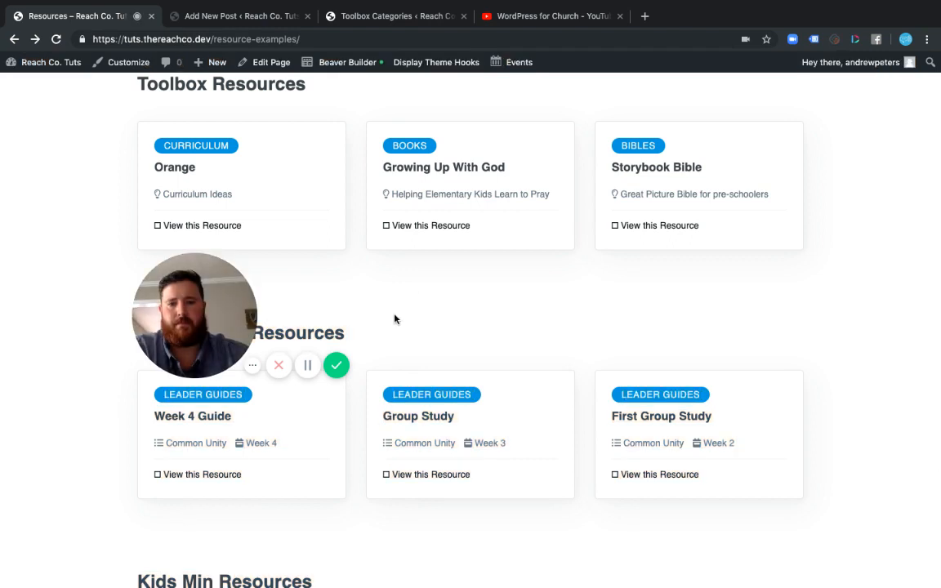
drag(236, 306, 762, 488)
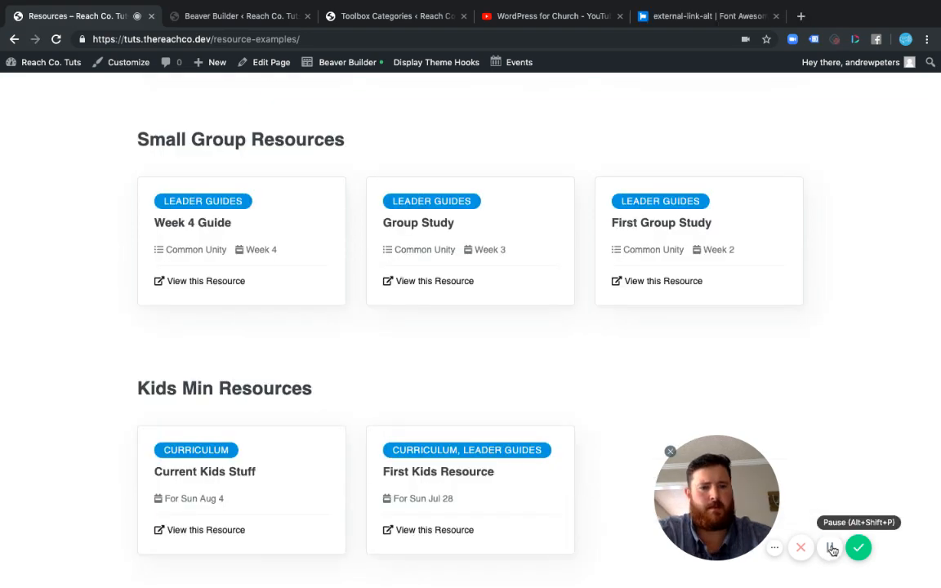
drag(755, 484, 779, 390)
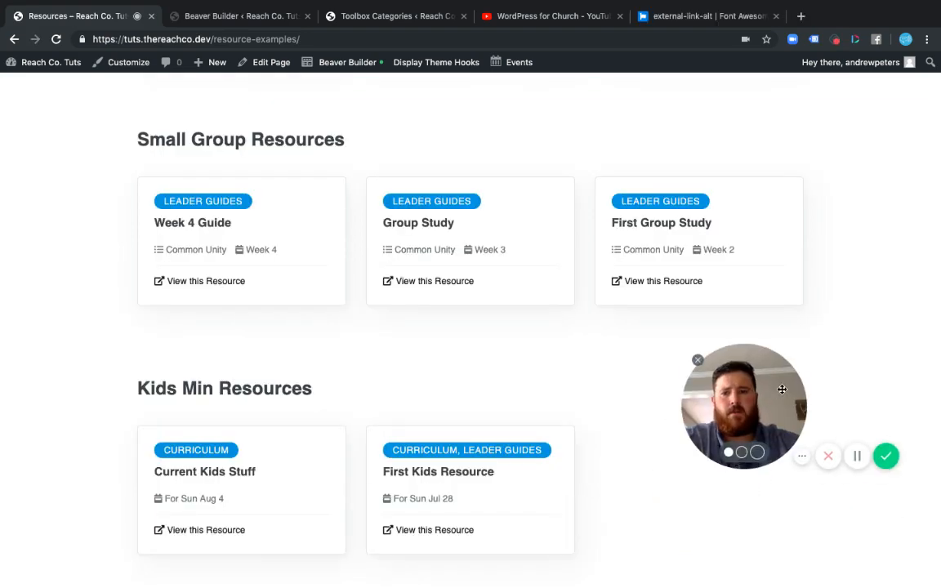
scroll(498, 394, down, 1)
scroll(498, 394, up, 3)
scroll(498, 394, up, 2)
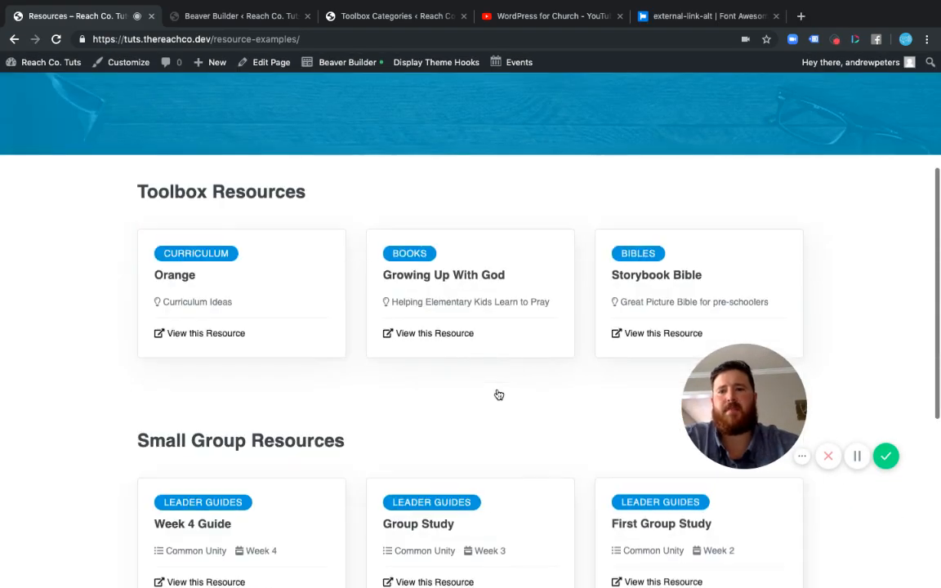
scroll(497, 394, down, 4)
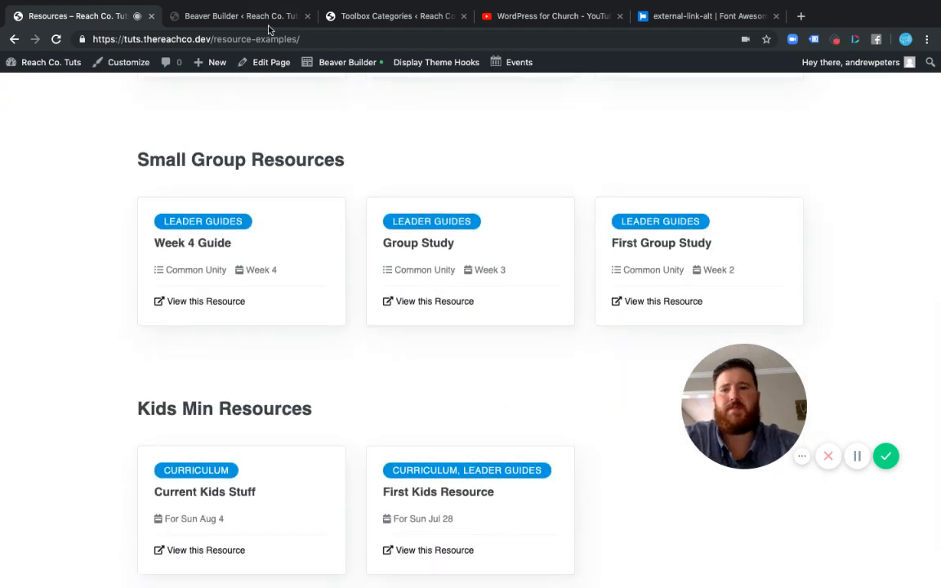
- Go to the admin list of Resources and open the Current Kids Stuff resource for editing
click(245, 18)
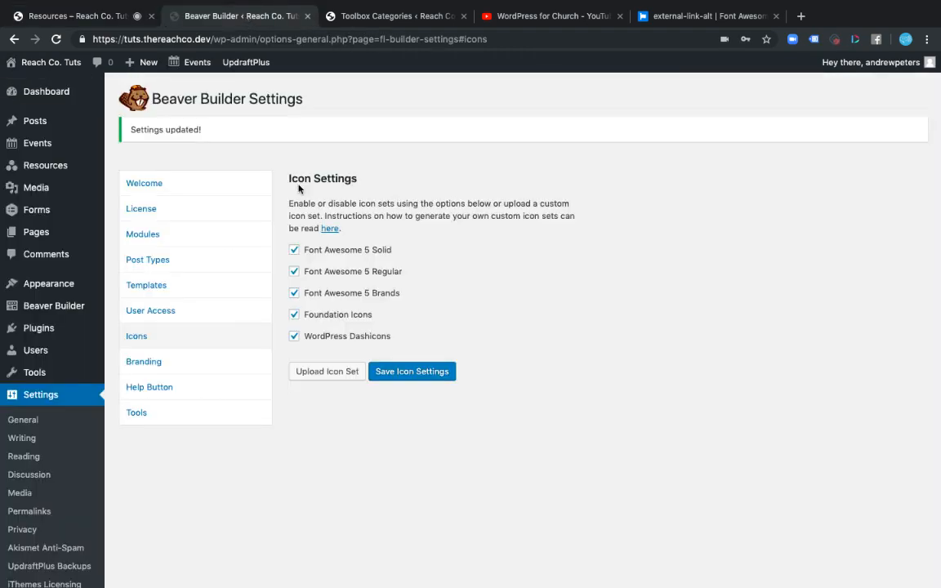
mouse_move(46, 172)
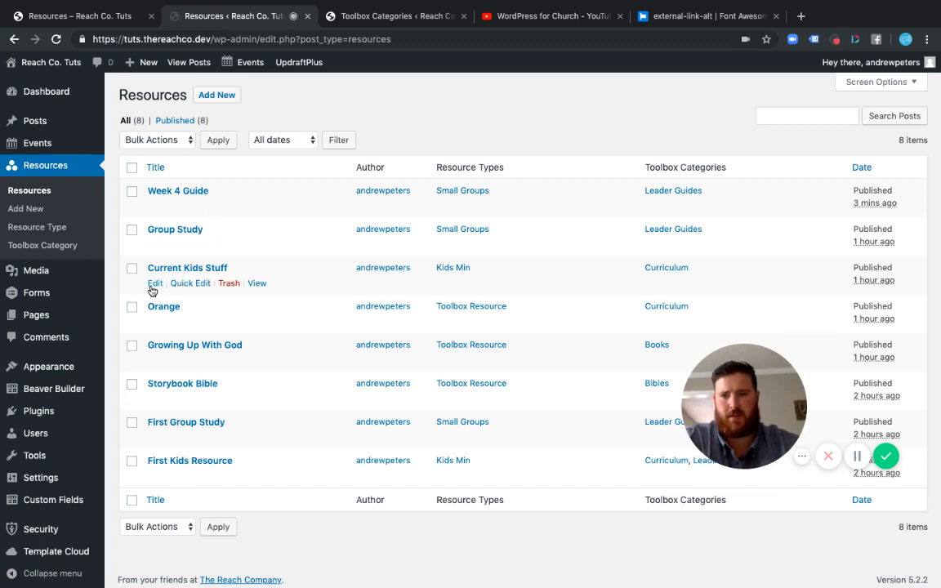
click(156, 284)
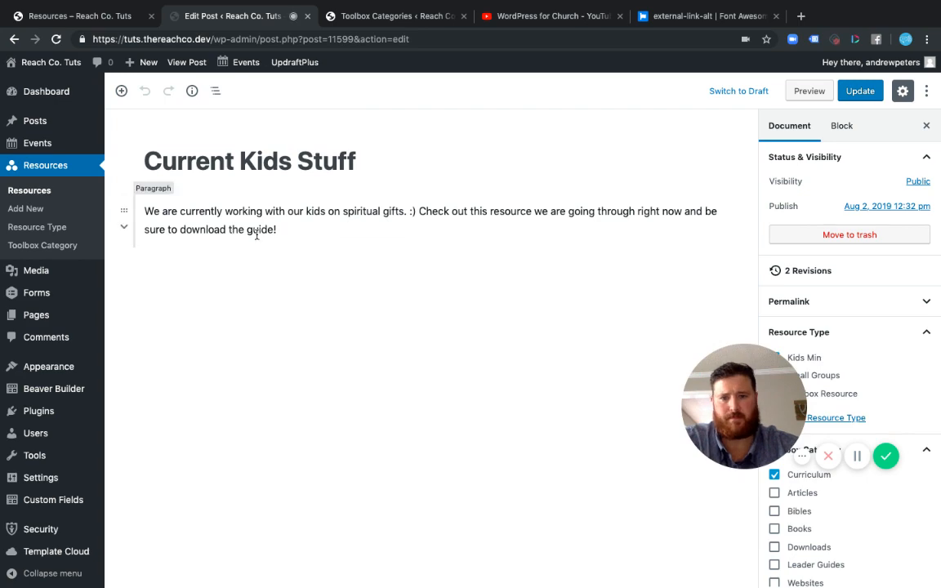
- Examine the Current Kids Stuff intro paragraph, embedded YouTube video and the Resources custom fields below the content
click(262, 236)
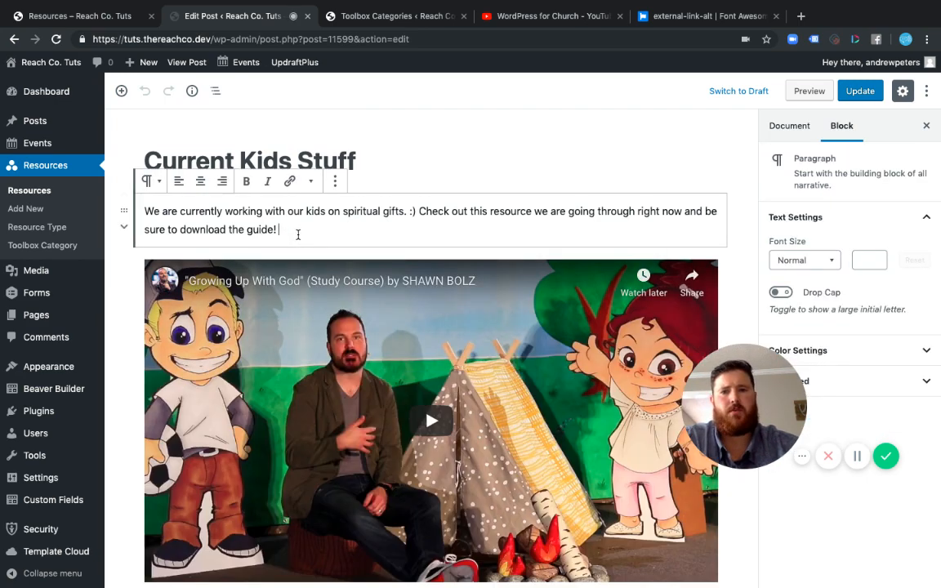
drag(287, 227, 142, 213)
click(304, 229)
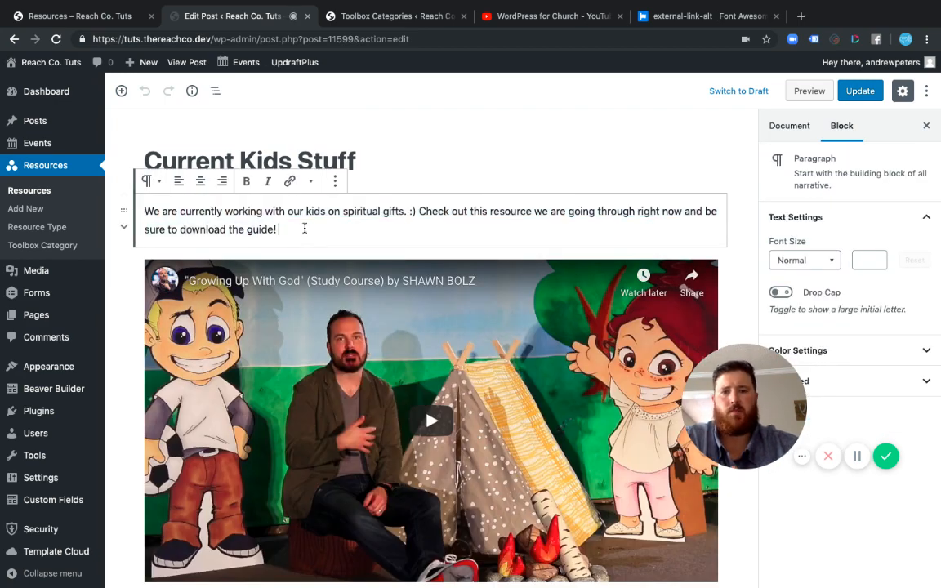
scroll(371, 302, down, 3)
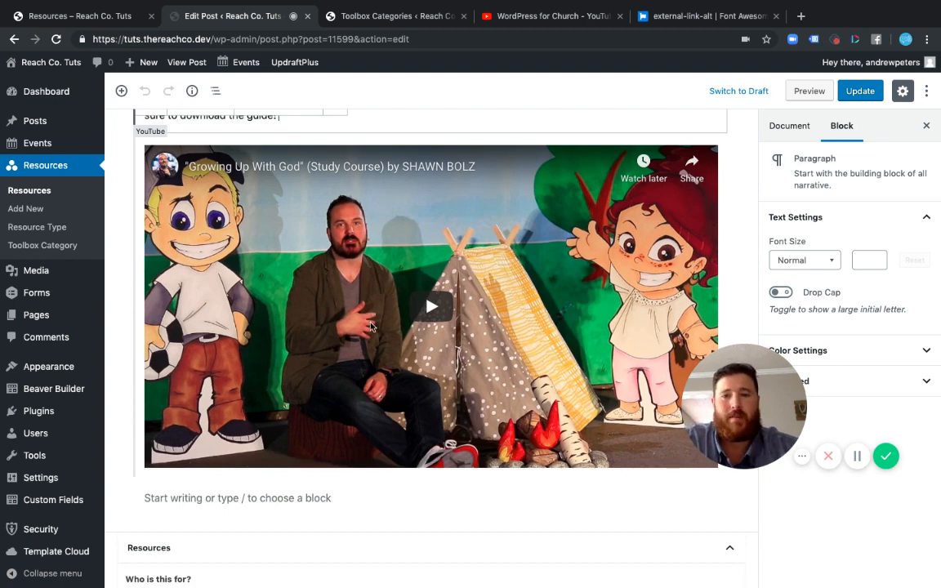
scroll(371, 326, down, 1)
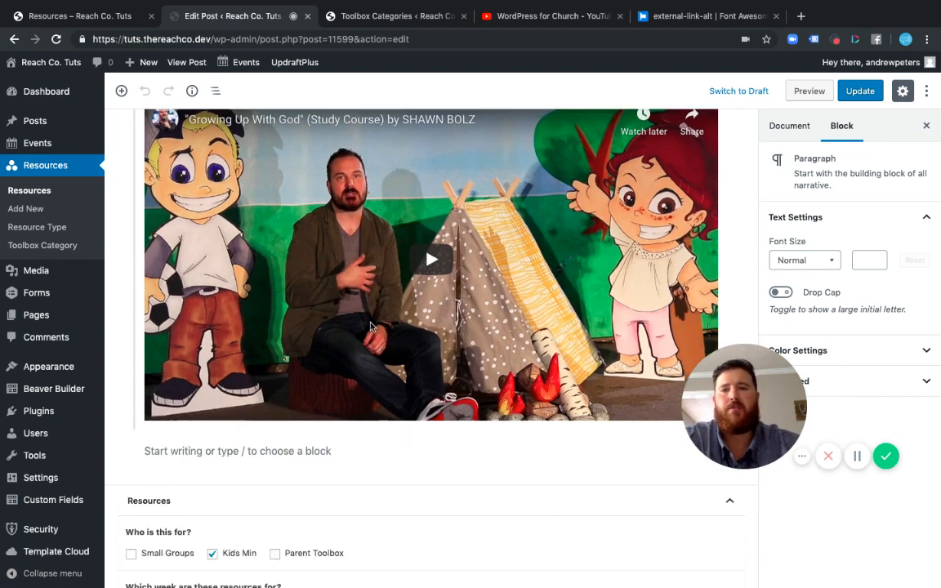
scroll(370, 327, up, 1)
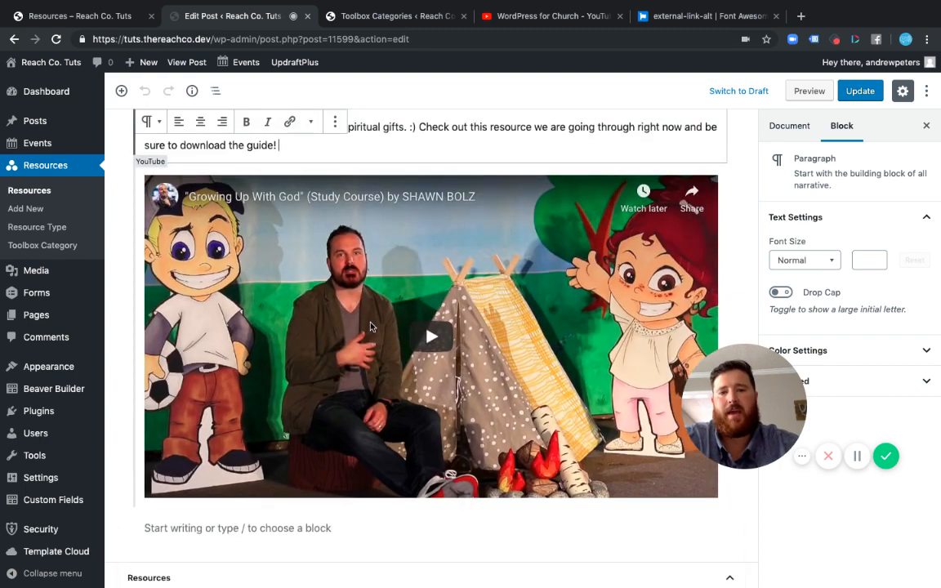
scroll(370, 326, down, 2)
scroll(370, 327, down, 4)
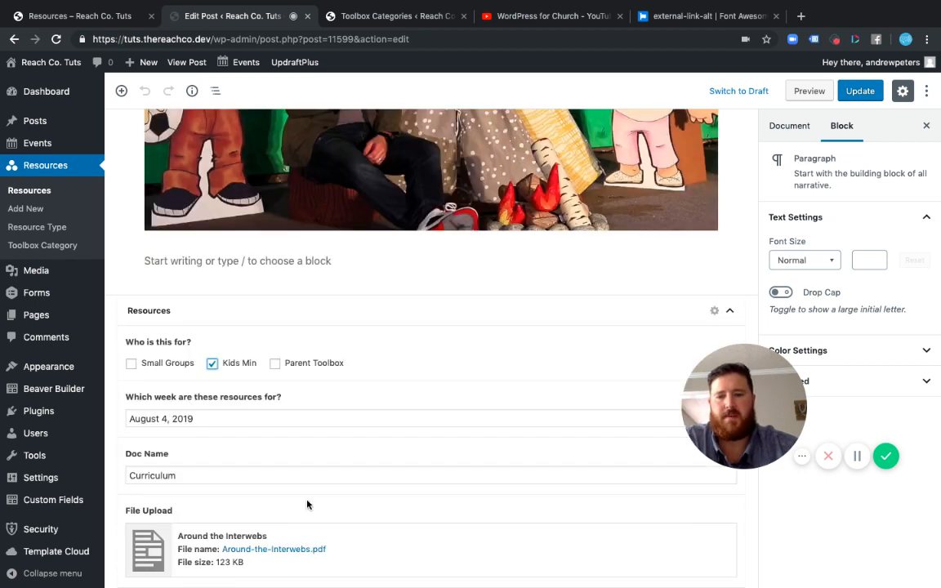
scroll(307, 505, up, 1)
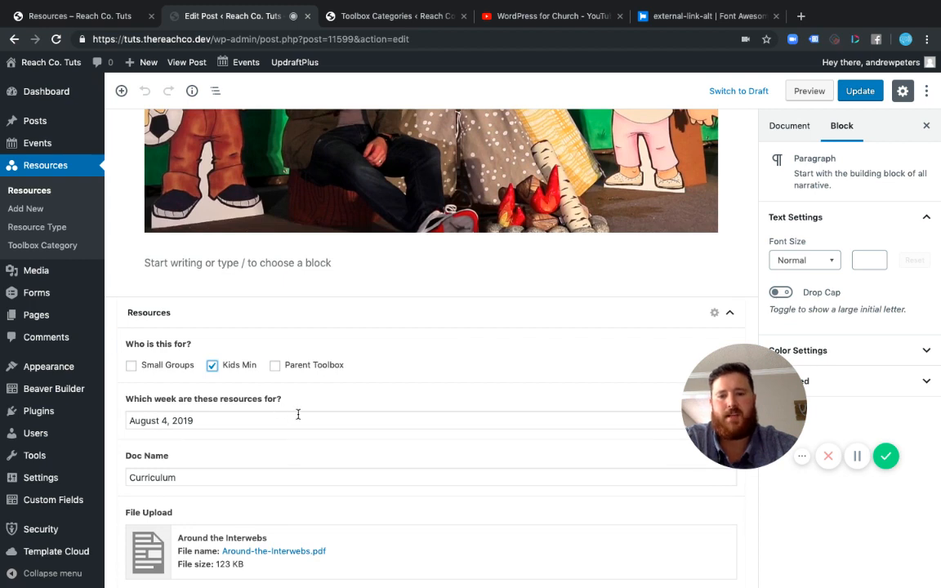
- Select August 4, 2019 as the week the Current Kids Stuff resources are for
click(225, 420)
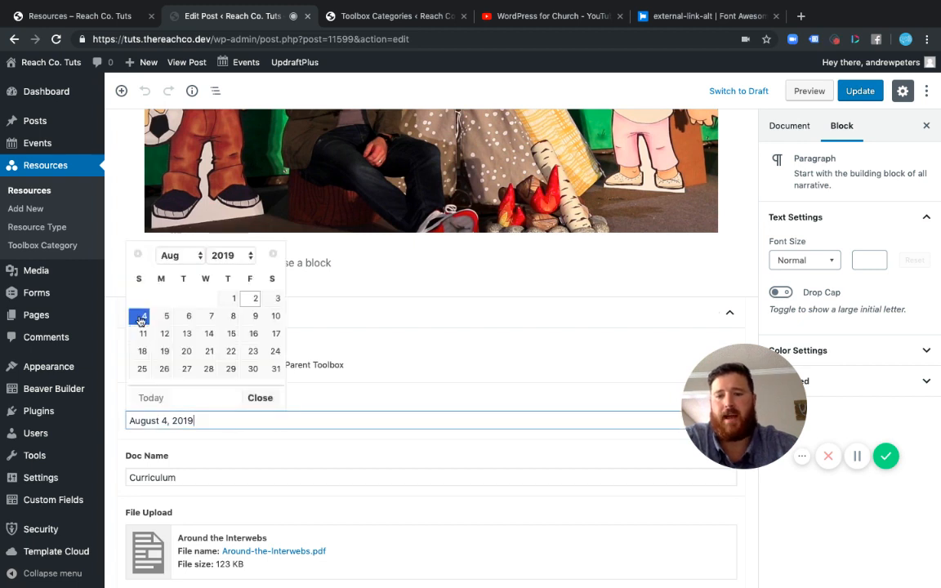
click(143, 317)
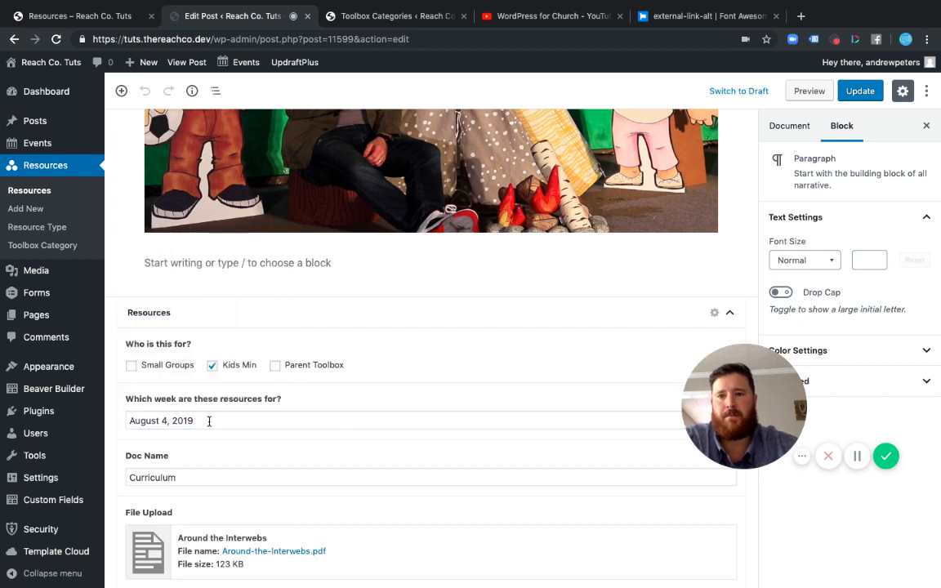
click(203, 476)
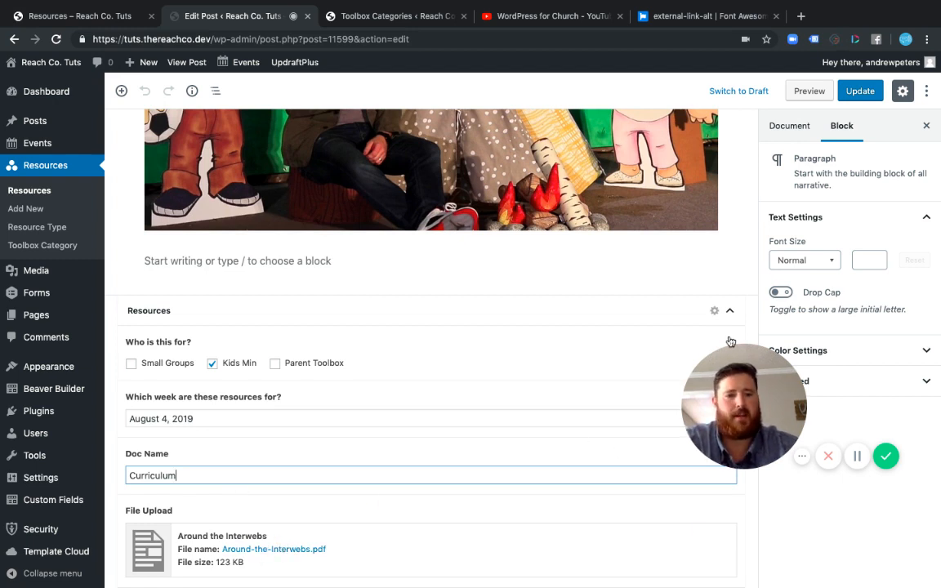
- Review the resource type and toolbox category assigned to Current Kids Stuff in the document settings
drag(780, 399, 476, 493)
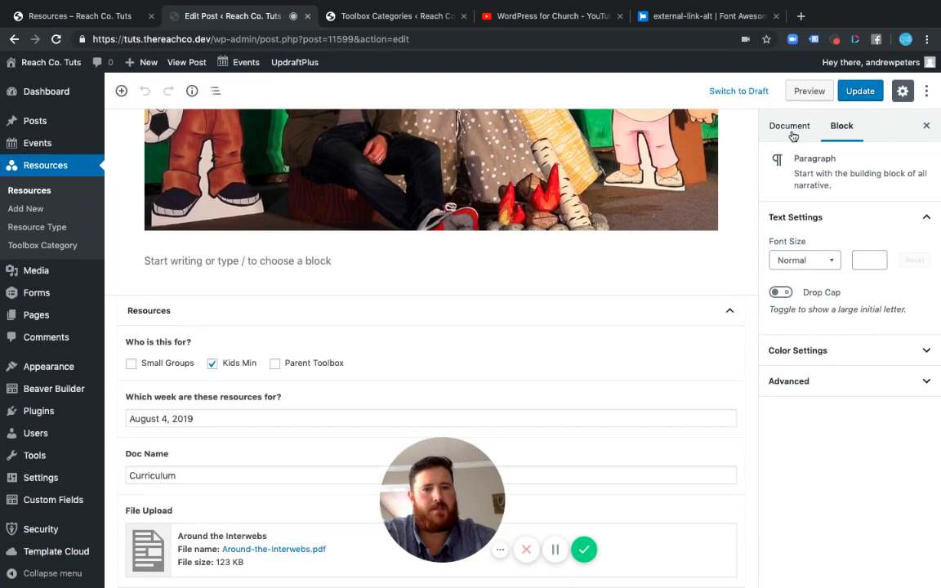
click(791, 131)
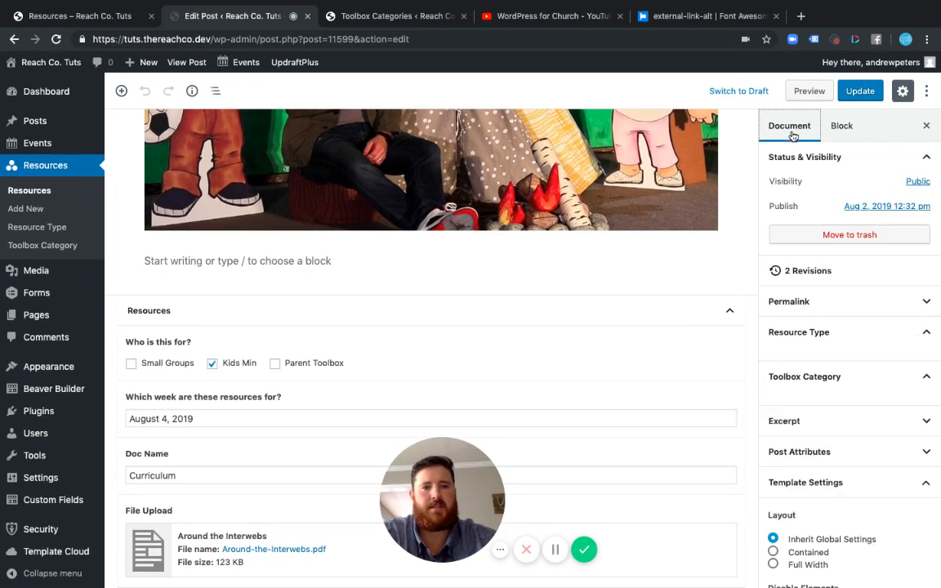
scroll(850, 318, down, 1)
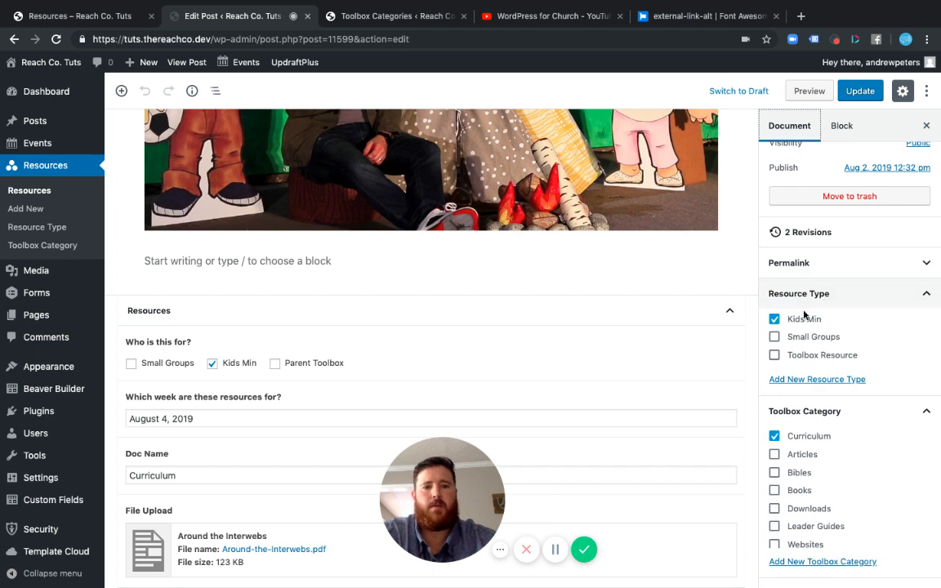
scroll(826, 441, down, 1)
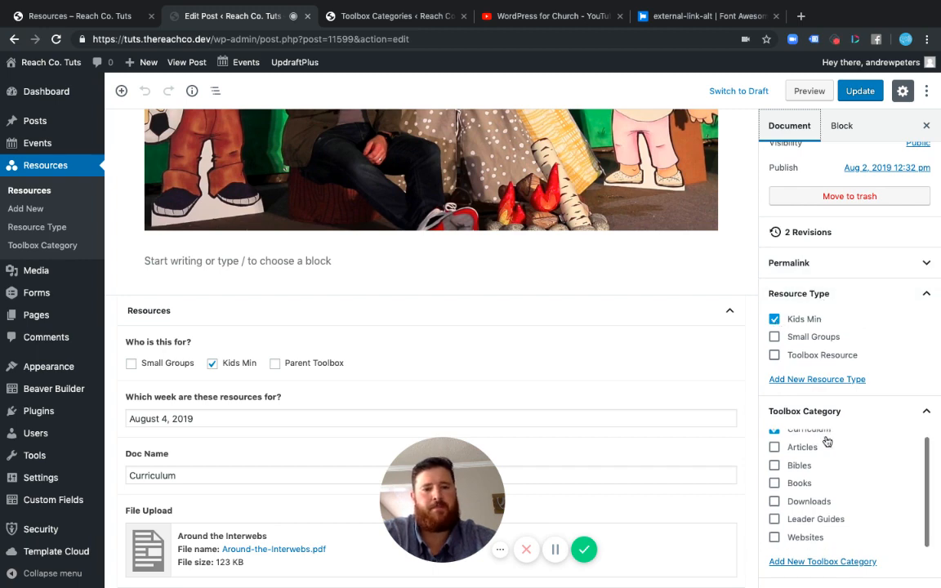
scroll(827, 441, up, 1)
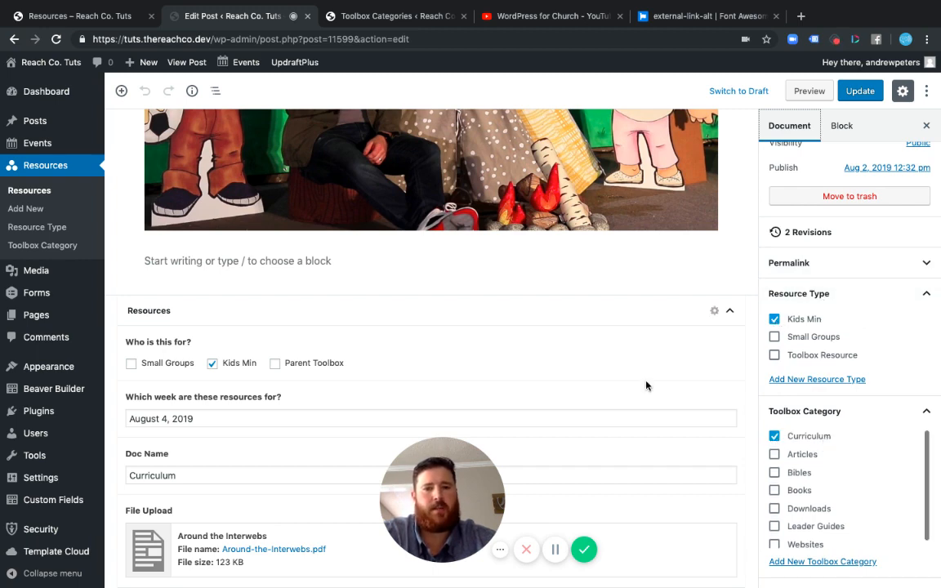
scroll(645, 385, up, 5)
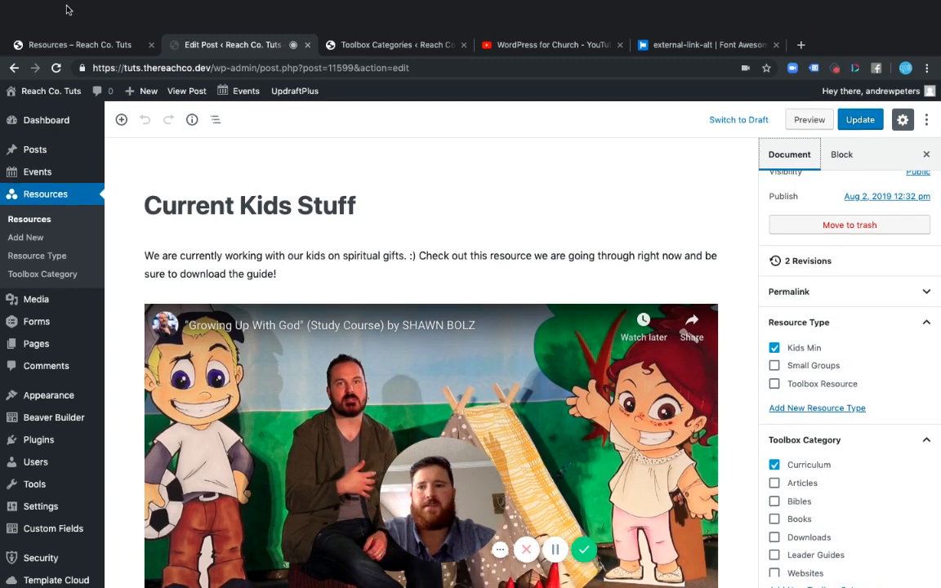
- Compare the Current Kids Stuff card on the public resources page with the toolbox category set in its post
click(78, 45)
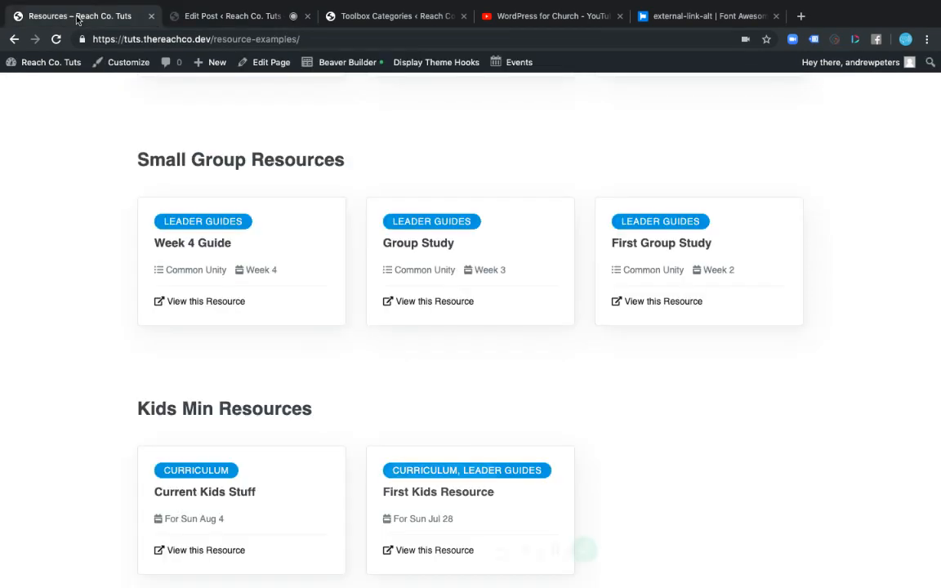
scroll(86, 374, down, 2)
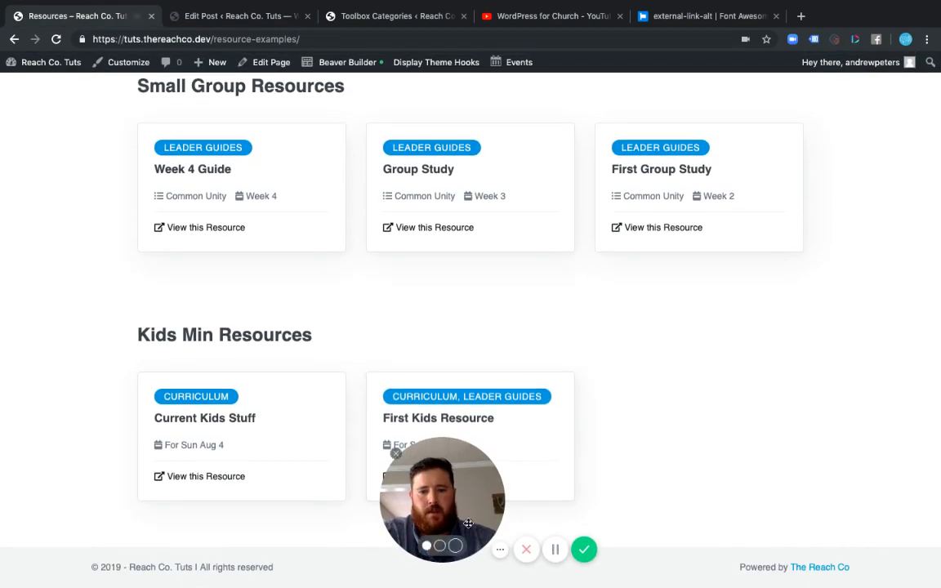
drag(468, 523, 756, 525)
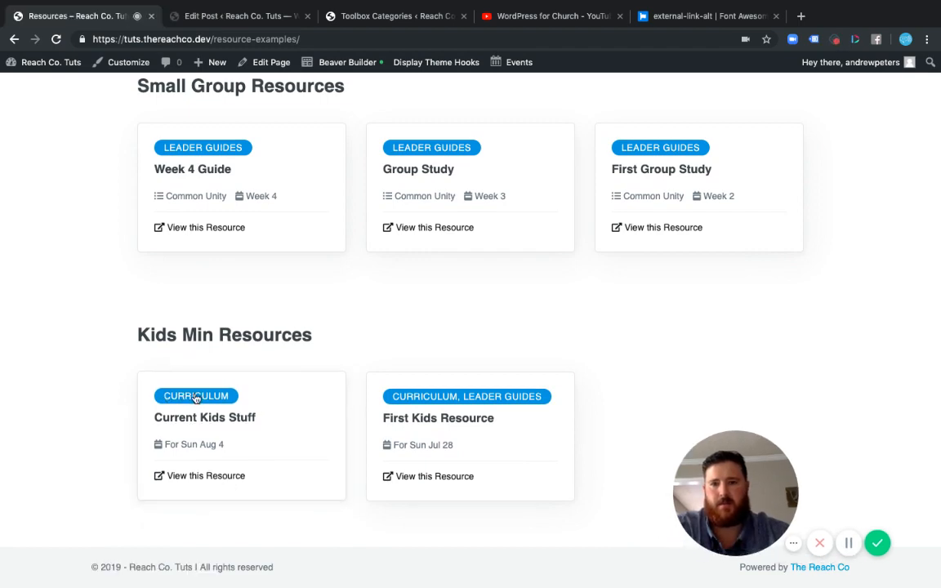
key(ctrl+Tab)
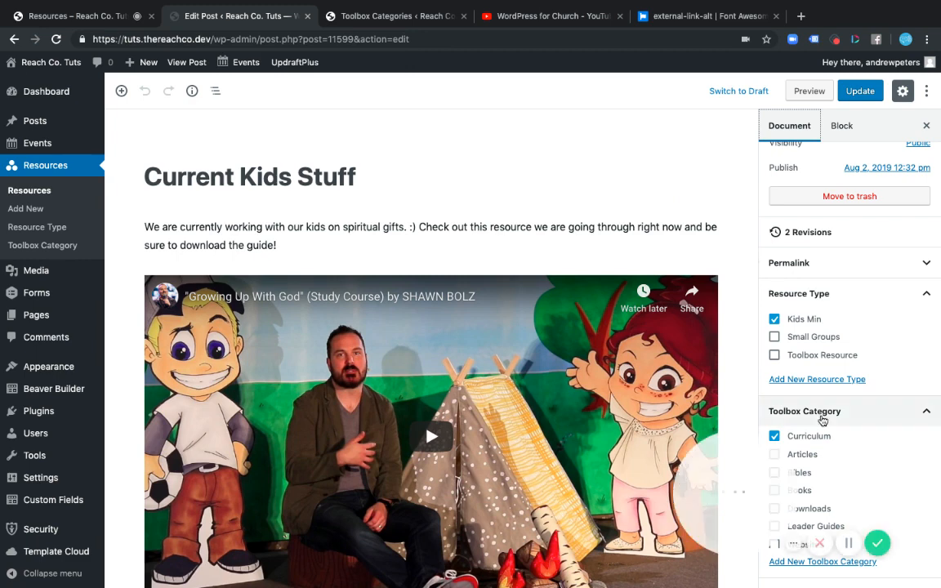
click(70, 18)
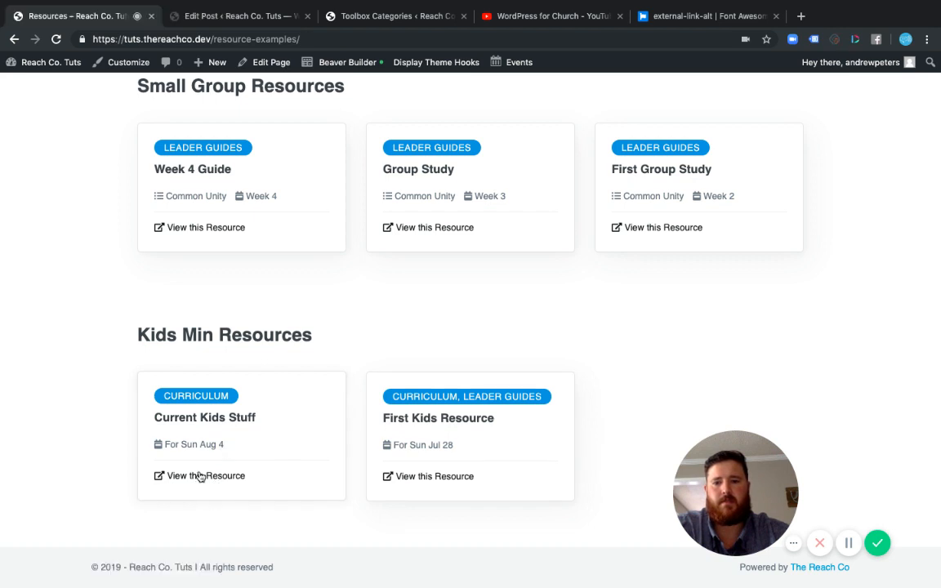
- Open the public Current Kids Stuff page and examine its date, content, download area and logged-in note
click(216, 418)
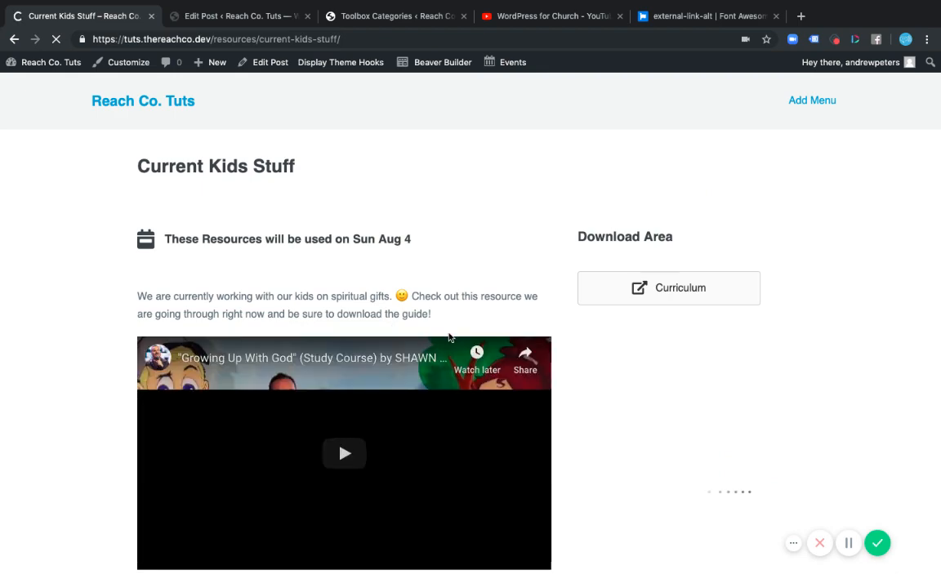
scroll(609, 309, down, 1)
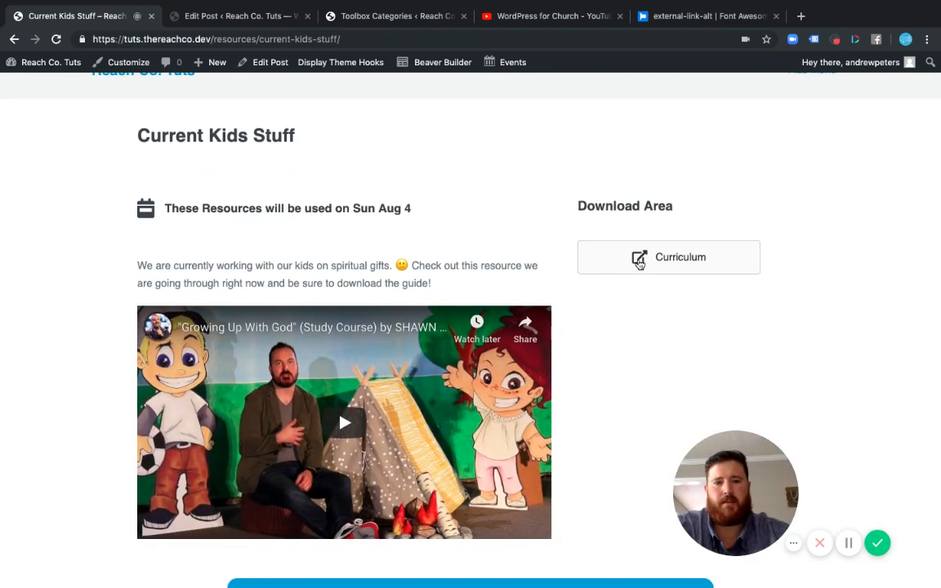
scroll(412, 413, down, 6)
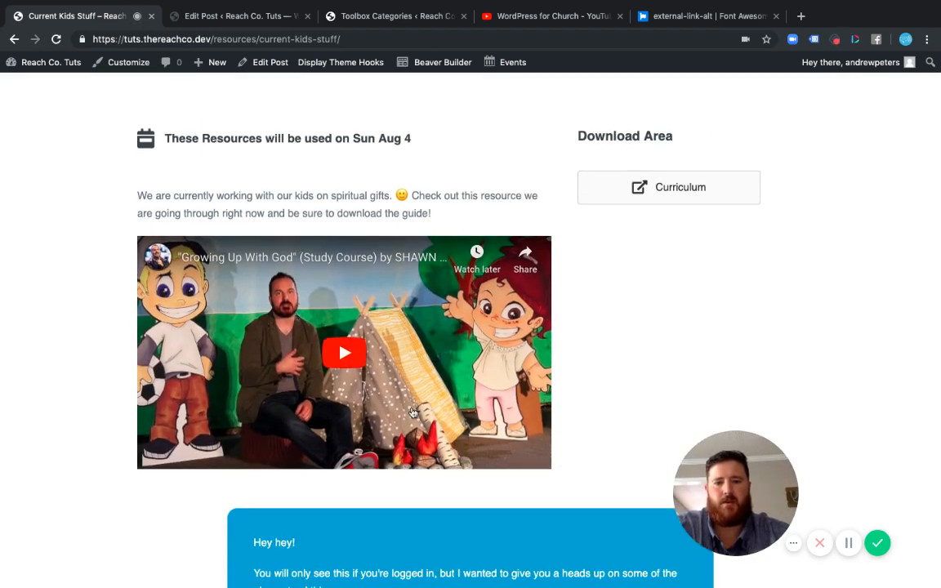
scroll(412, 412, down, 1)
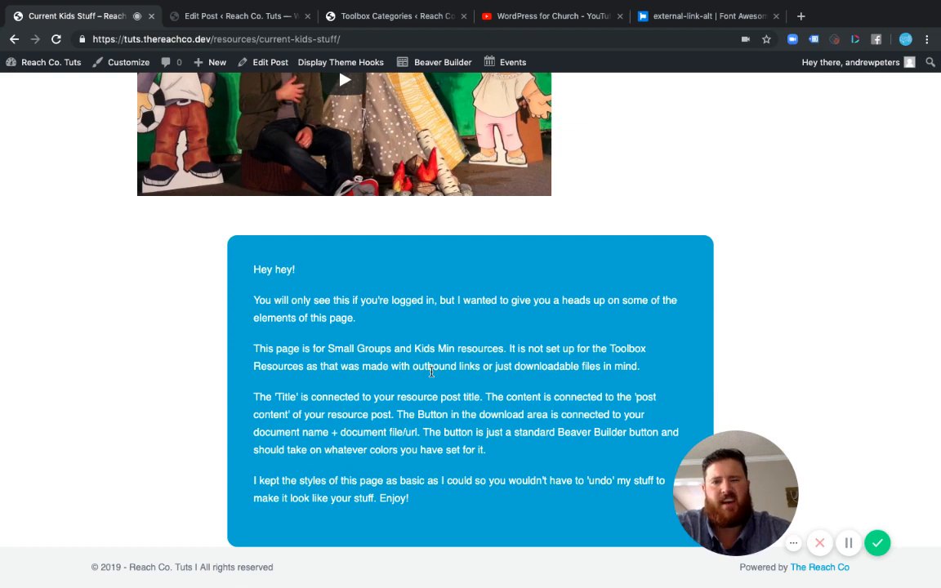
scroll(431, 372, up, 3)
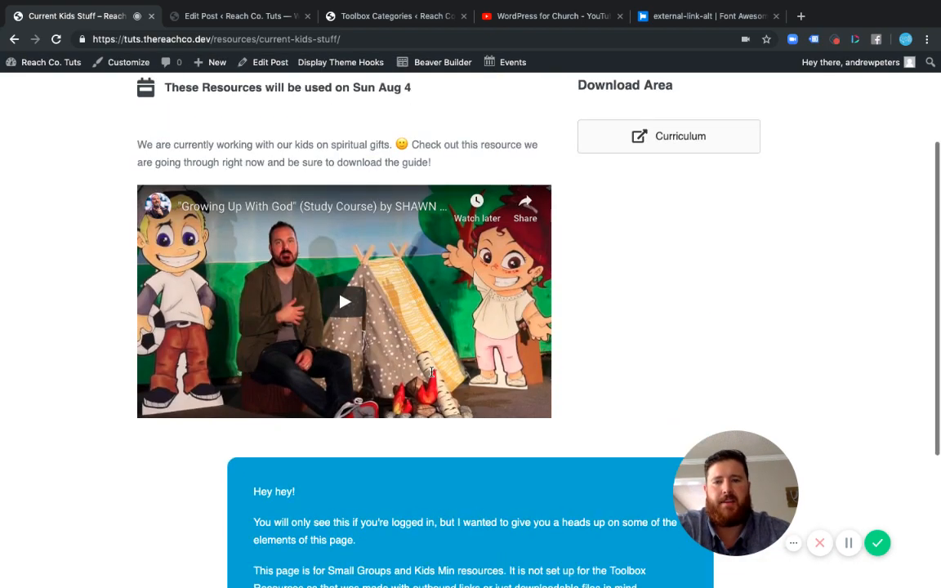
- Open the Storybook Bible resource for editing and review its Parent Toolbox audience, Toolbox Link and Toolbox Blurb fields
scroll(395, 480, down, 3)
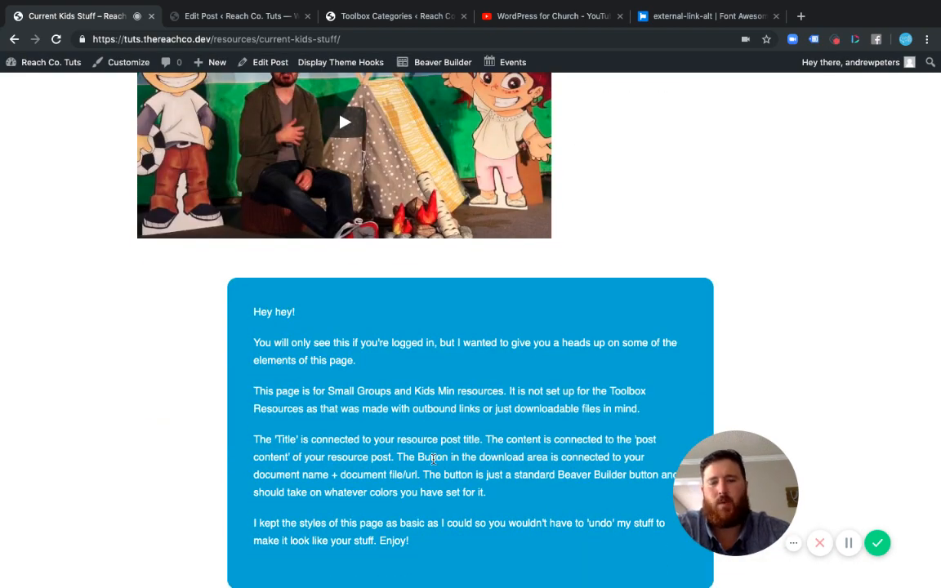
scroll(442, 460, up, 8)
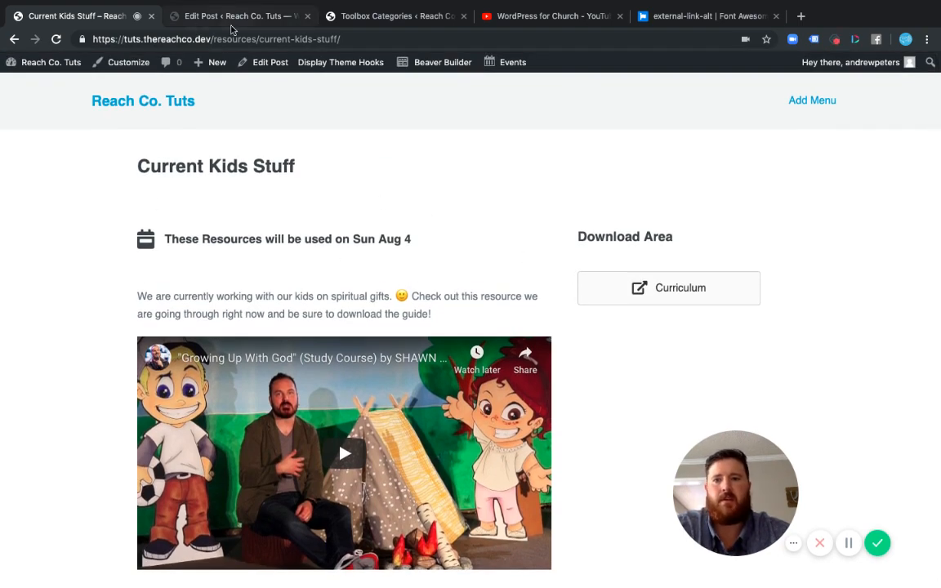
click(228, 16)
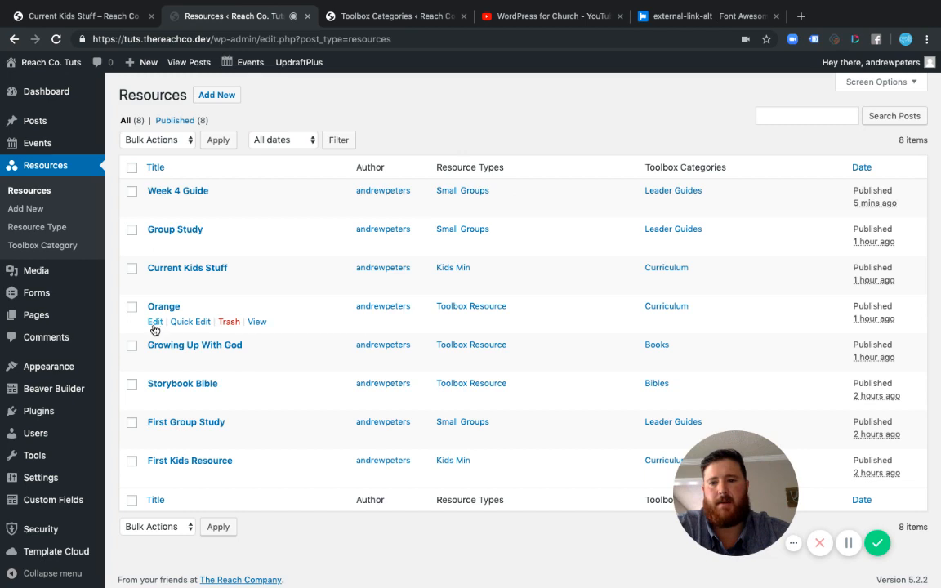
click(155, 399)
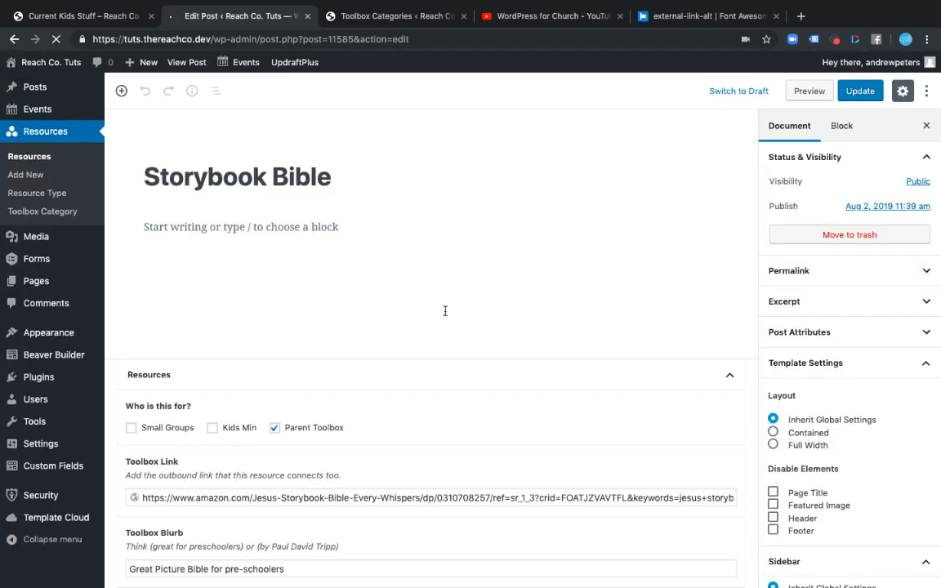
click(274, 226)
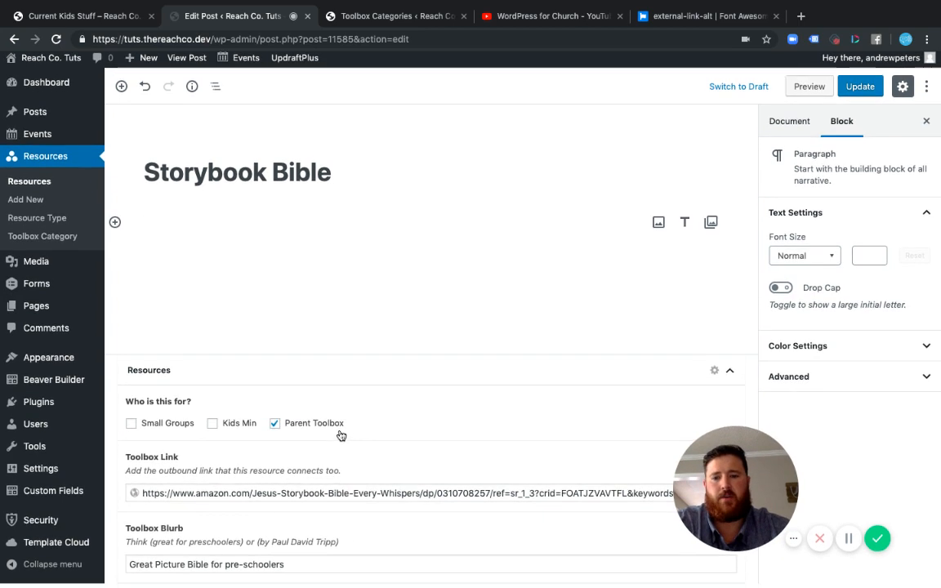
click(276, 428)
click(275, 570)
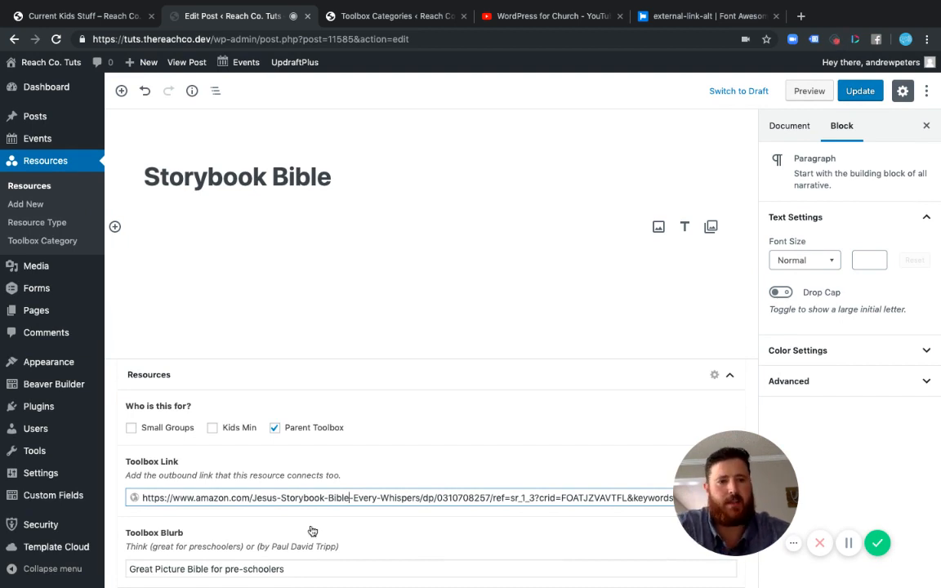
- Review the resource type and toolbox category assigned to Storybook Bible in the document settings, and update the post
click(779, 125)
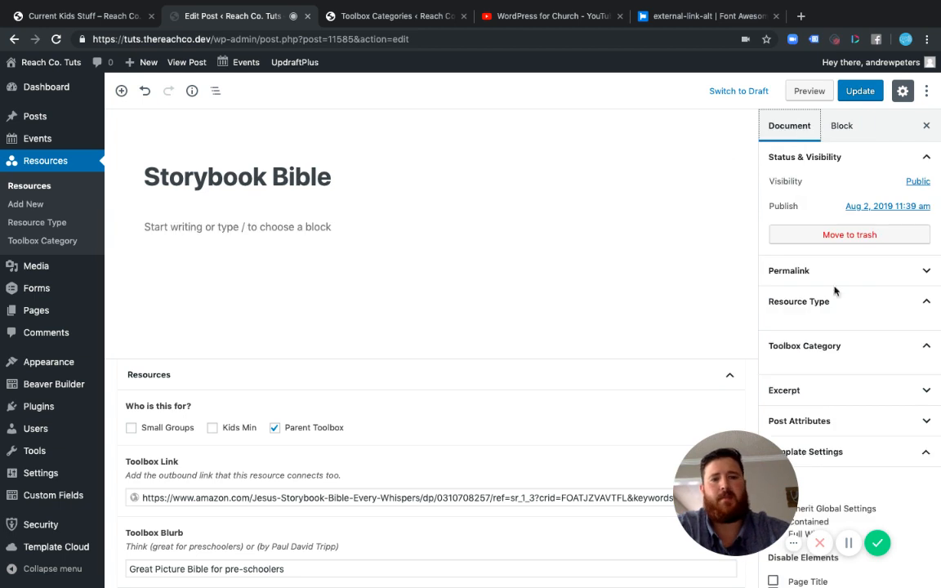
scroll(836, 321, down, 1)
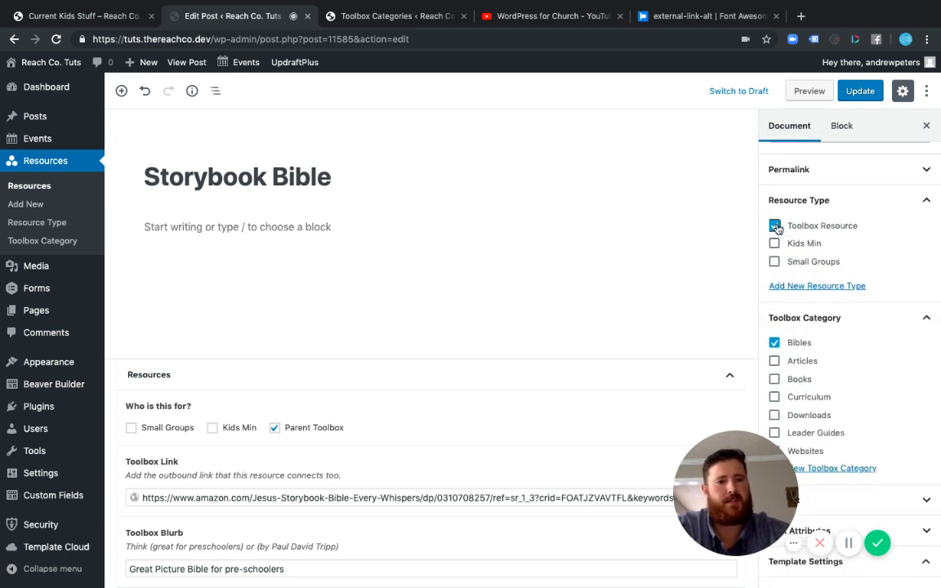
scroll(825, 253, down, 3)
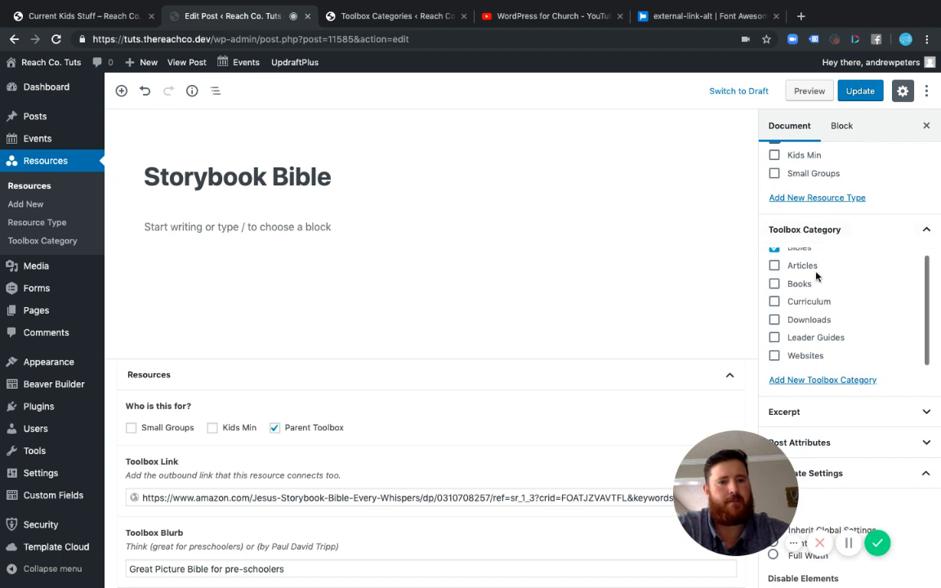
scroll(816, 277, up, 1)
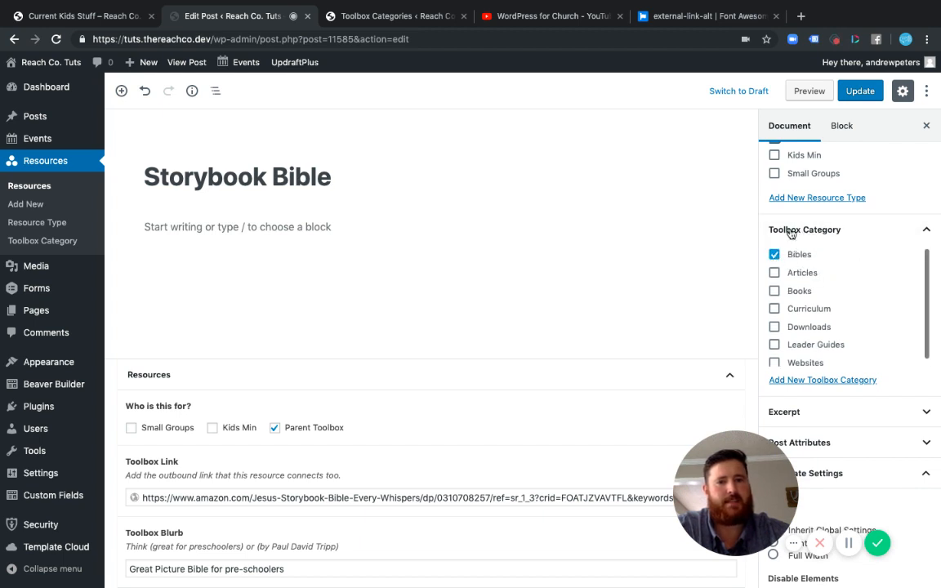
click(857, 94)
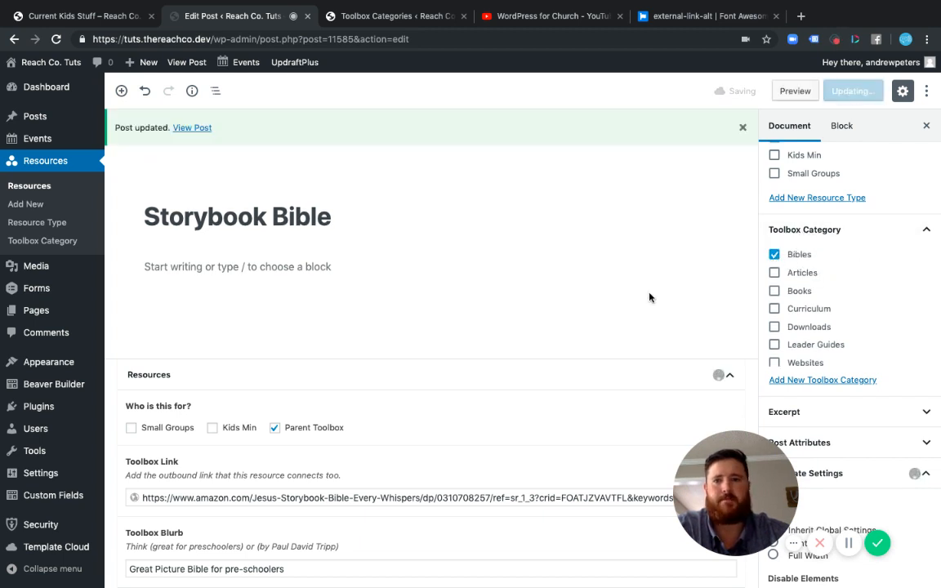
- Return to the public resource examples page, reload it, and examine the Storybook Bible card under Toolbox Resources
click(95, 16)
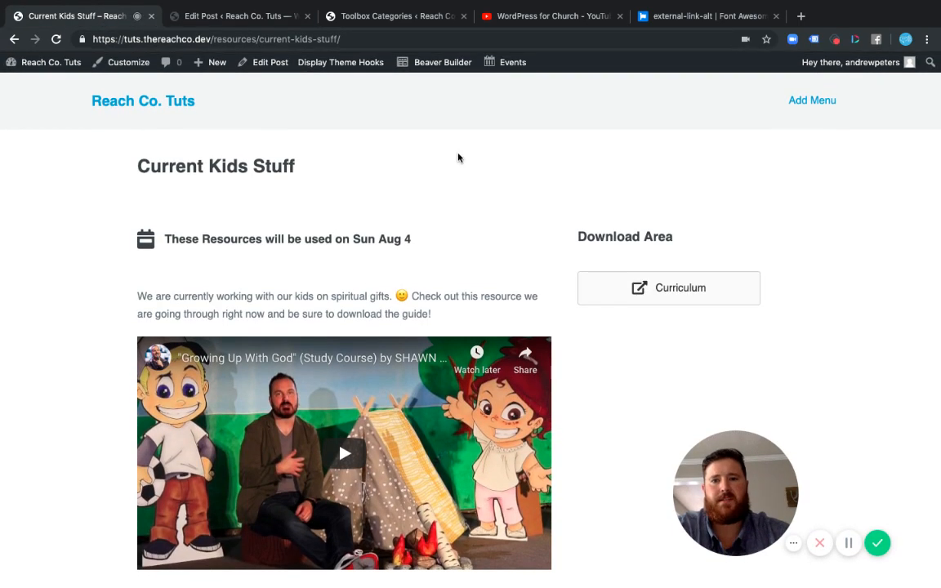
scroll(458, 158, left, 5)
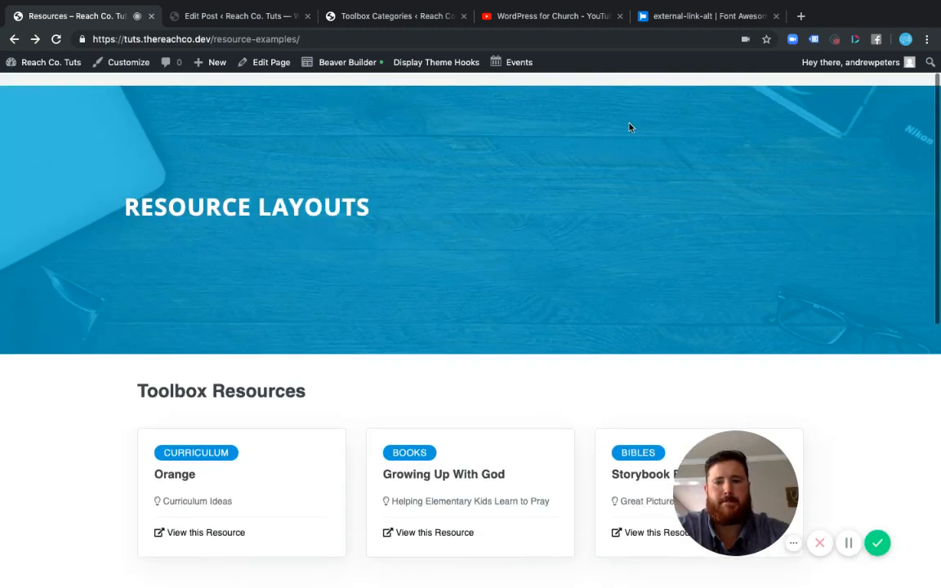
click(56, 39)
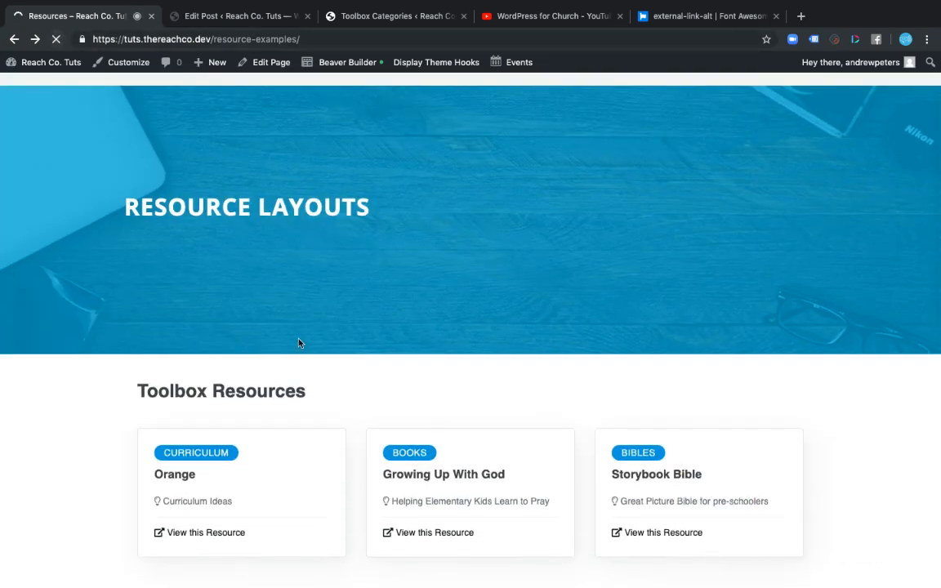
scroll(497, 424, down, 3)
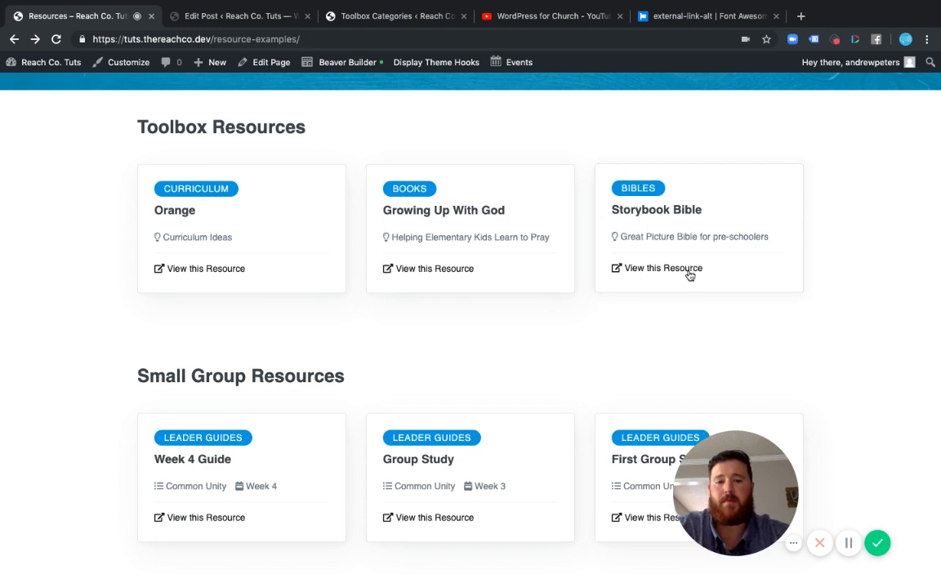
scroll(808, 335, up, 1)
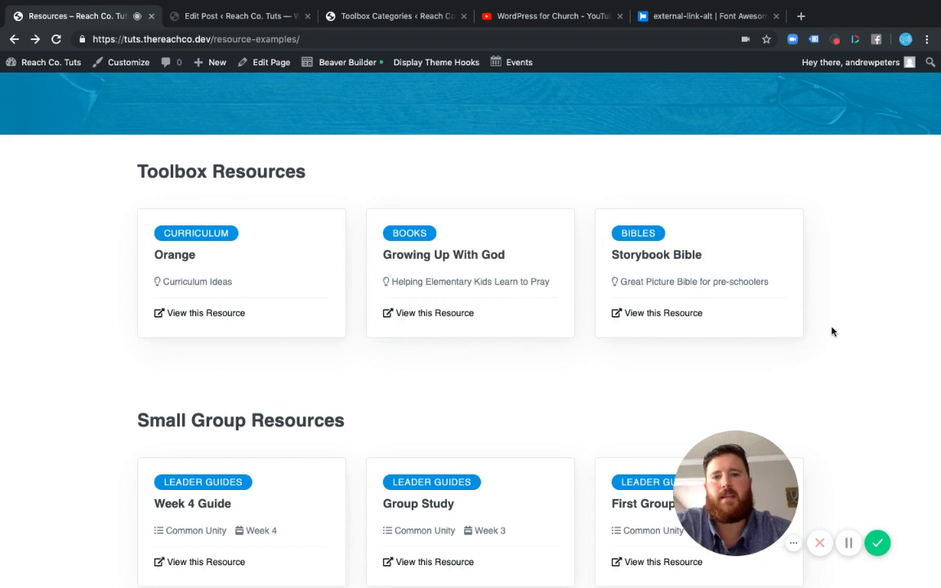
- Edit the resource examples page in Beaver Builder and open the custom post layout of the Toolbox Resources posts module
click(339, 64)
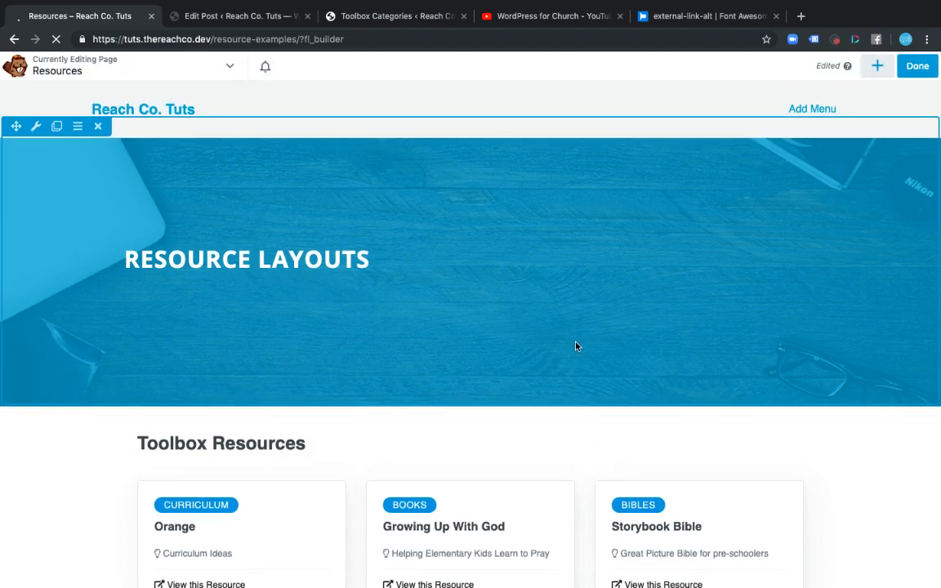
scroll(576, 346, down, 5)
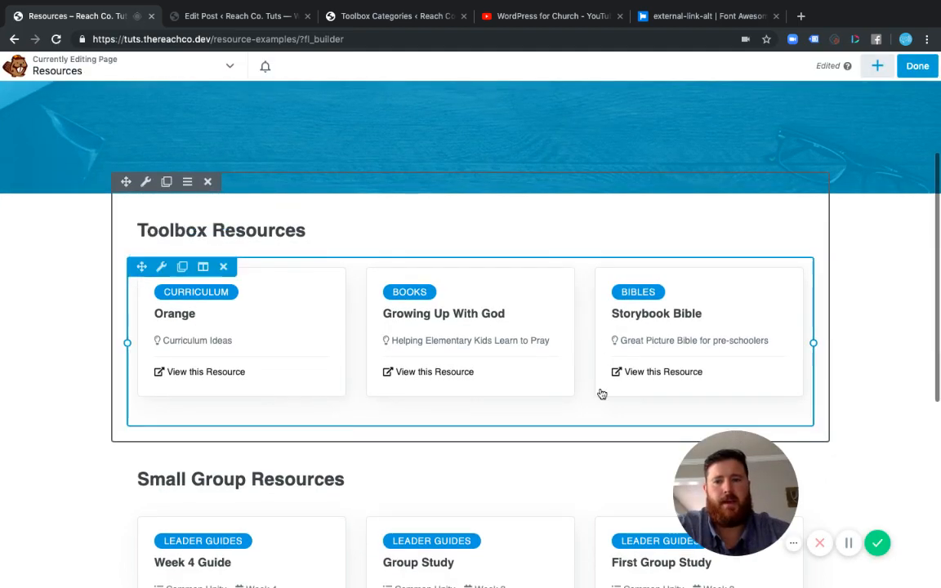
scroll(600, 393, down, 2)
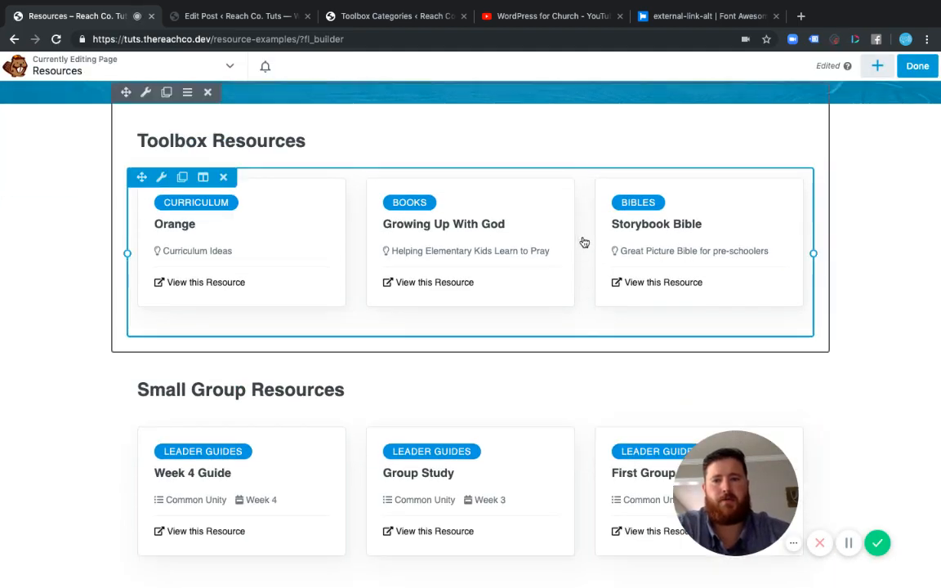
click(589, 235)
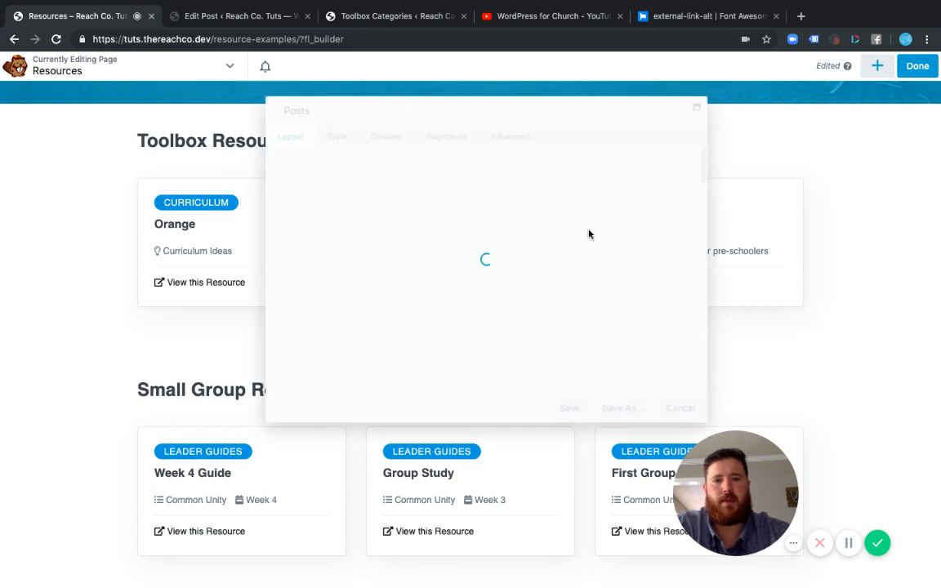
drag(374, 109, 426, 108)
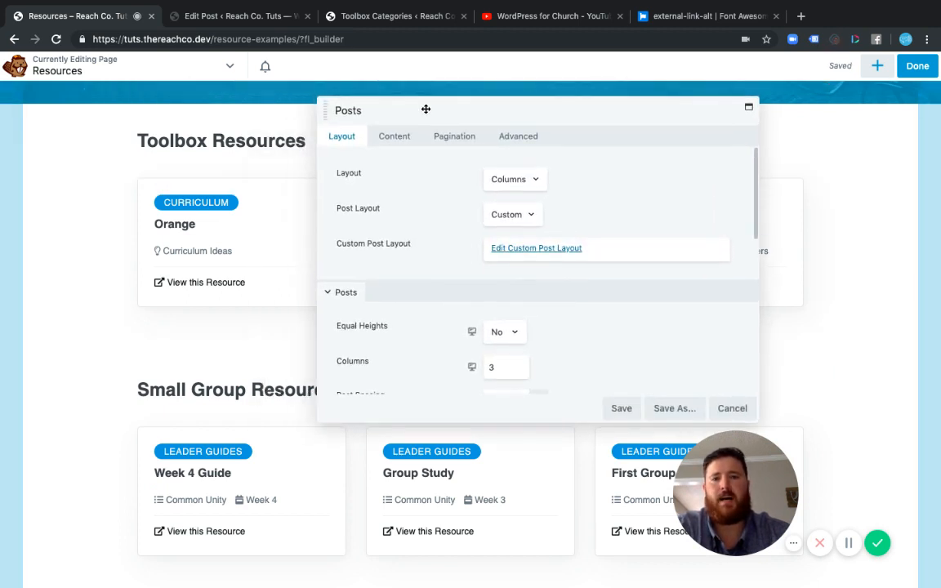
click(522, 216)
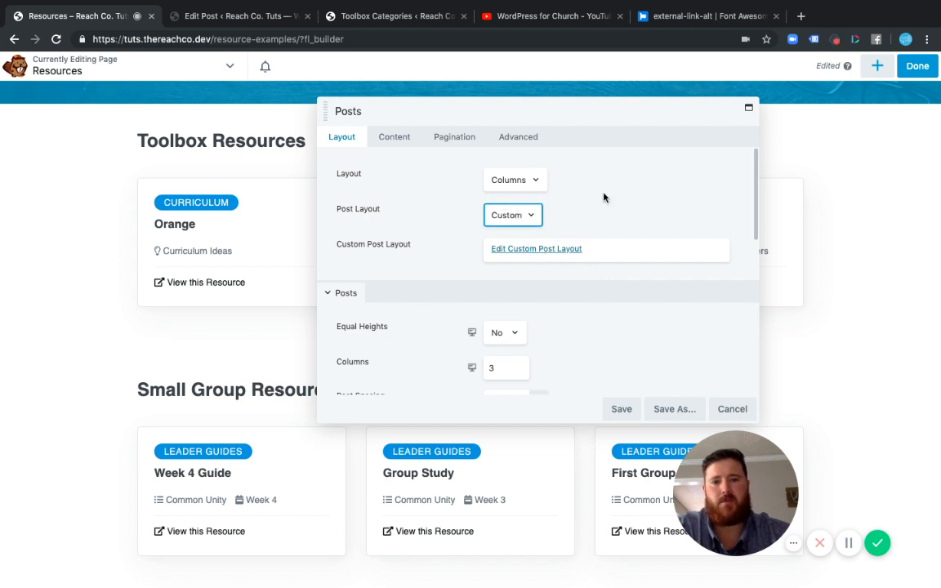
click(530, 249)
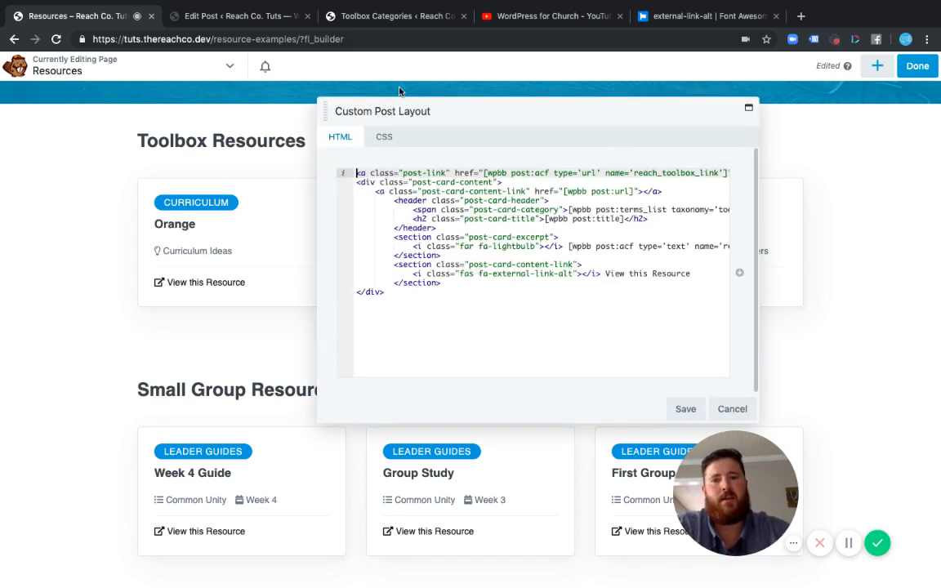
- Examine the HTML and CSS of the Toolbox Resources custom post layout, down to the post-card-excerpt and post-card-category rules
click(384, 136)
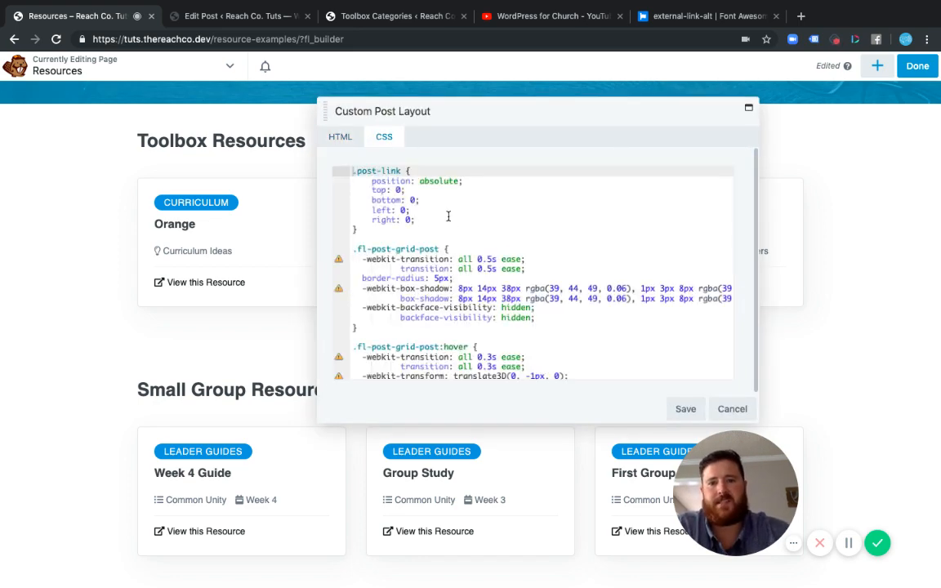
click(341, 137)
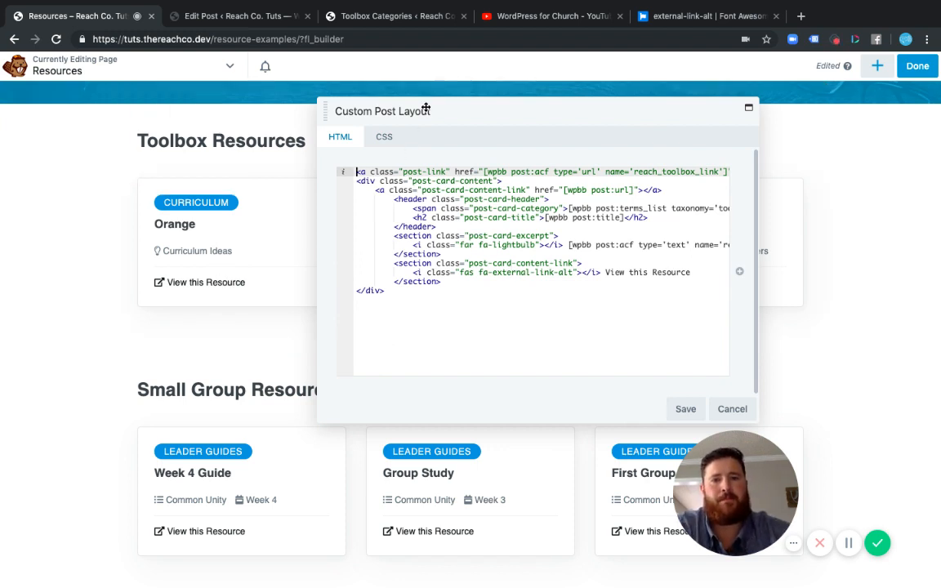
drag(432, 109, 514, 128)
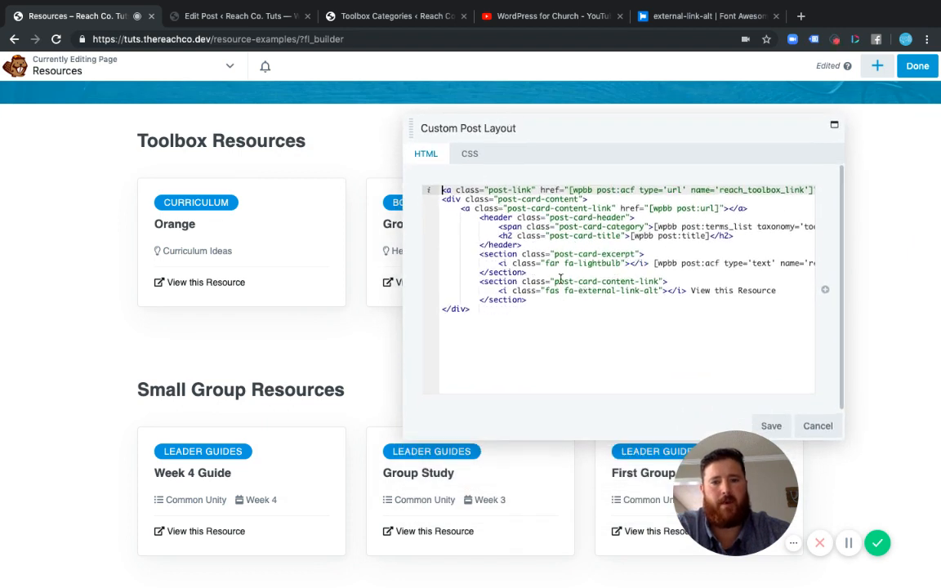
scroll(560, 280, right, 2)
scroll(560, 280, right, 2)
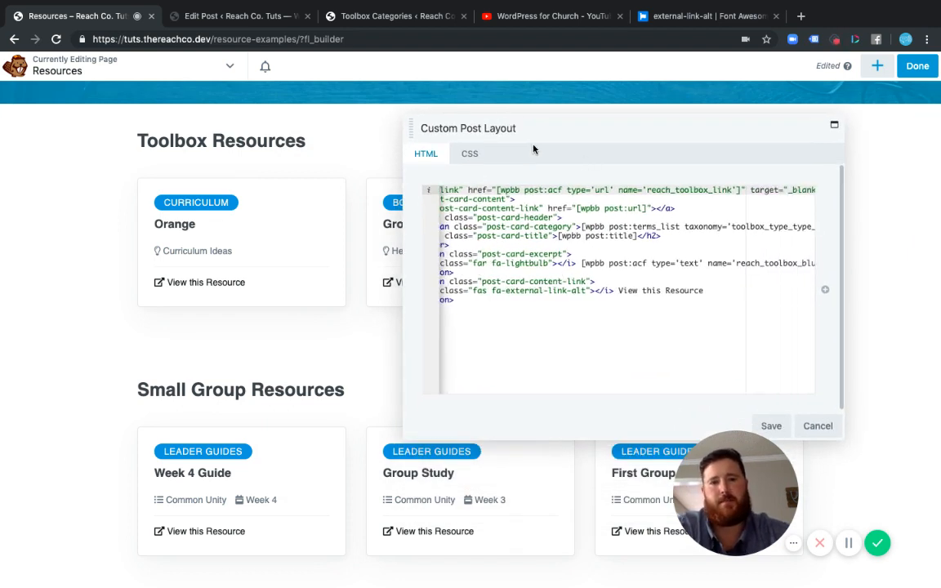
click(471, 155)
scroll(608, 301, down, 3)
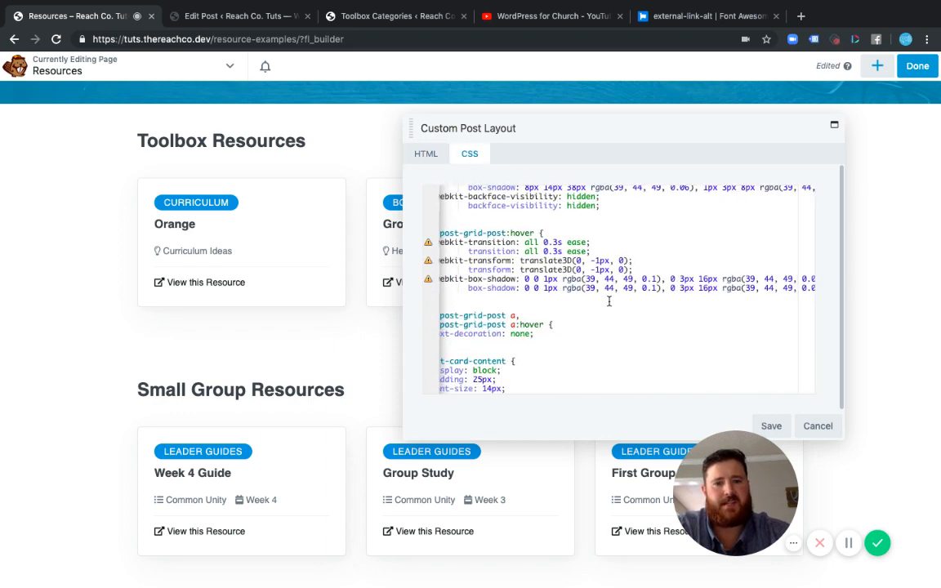
scroll(608, 301, left, 2)
scroll(608, 302, down, 10)
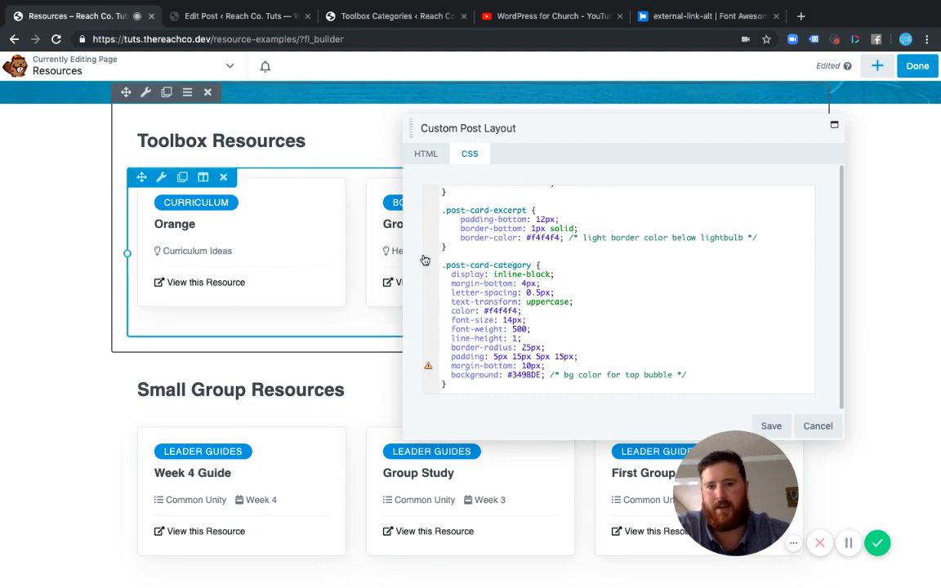
- Set the border color in the post-card-excerpt CSS rule to #000000
double_click(544, 238)
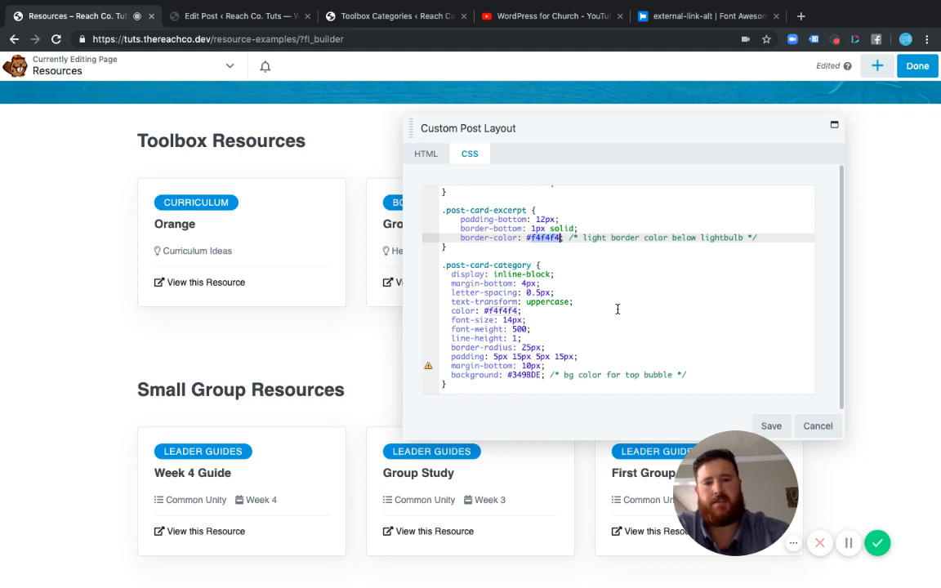
text(000000)
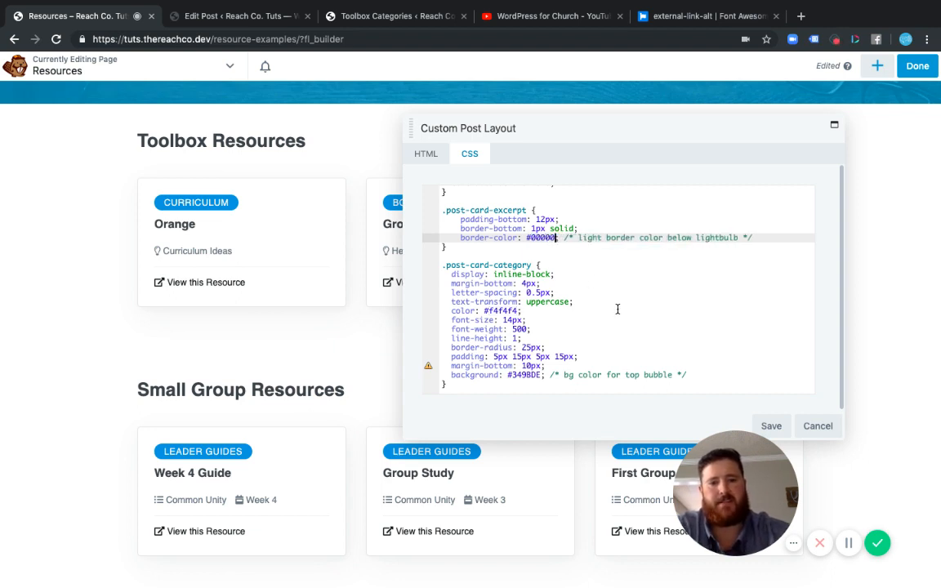
text(0)
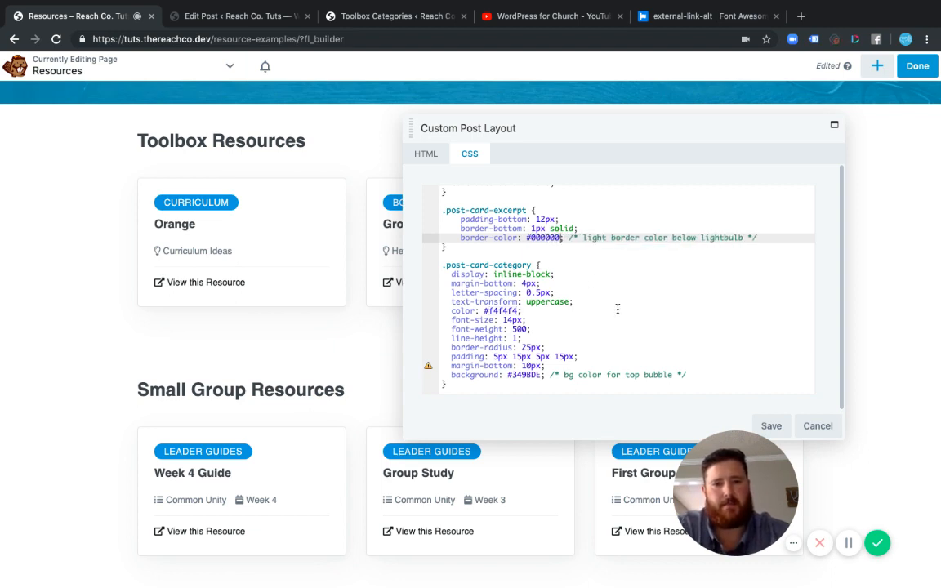
click(668, 326)
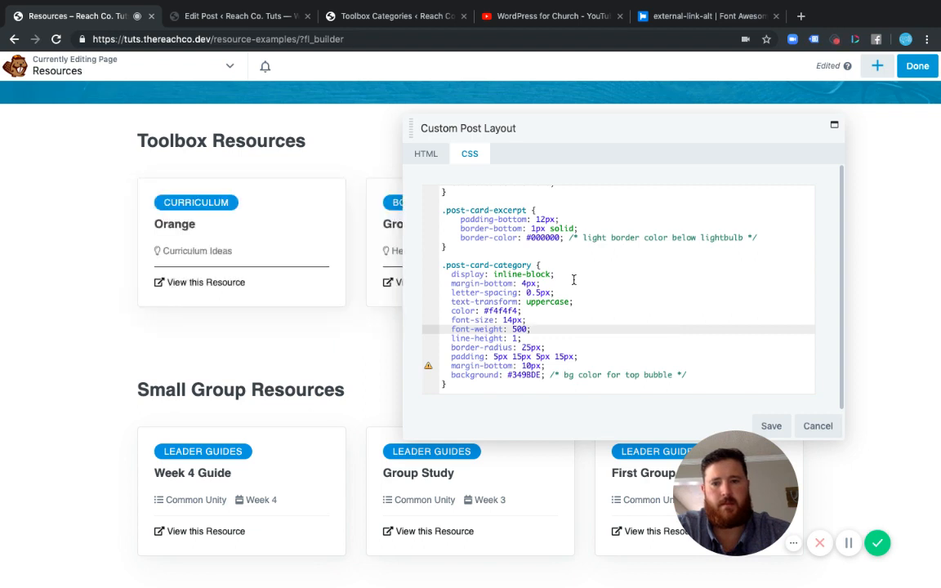
- Set the bottom border thickness in the post-card-excerpt CSS rule to 3px
click(536, 229)
key(BackSpace)
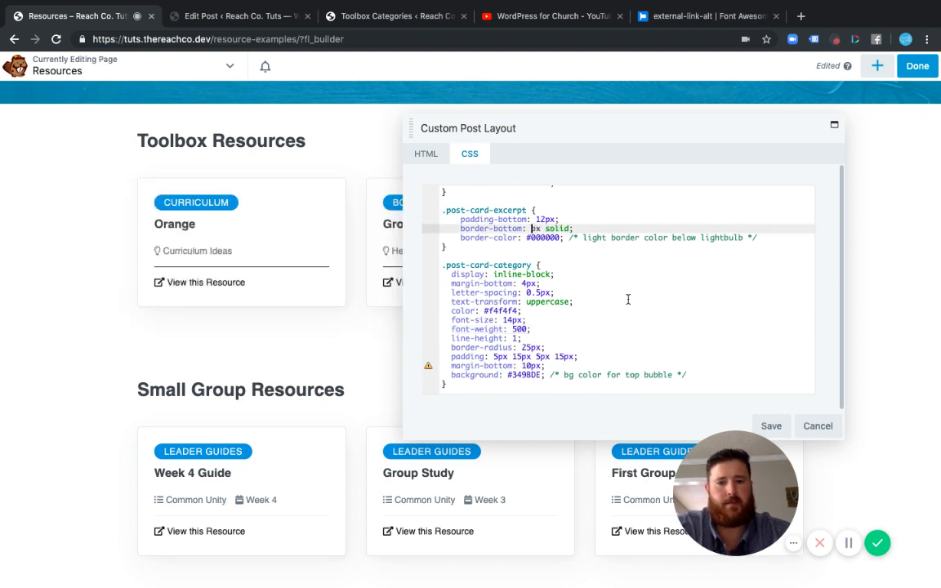
text(3)
click(703, 364)
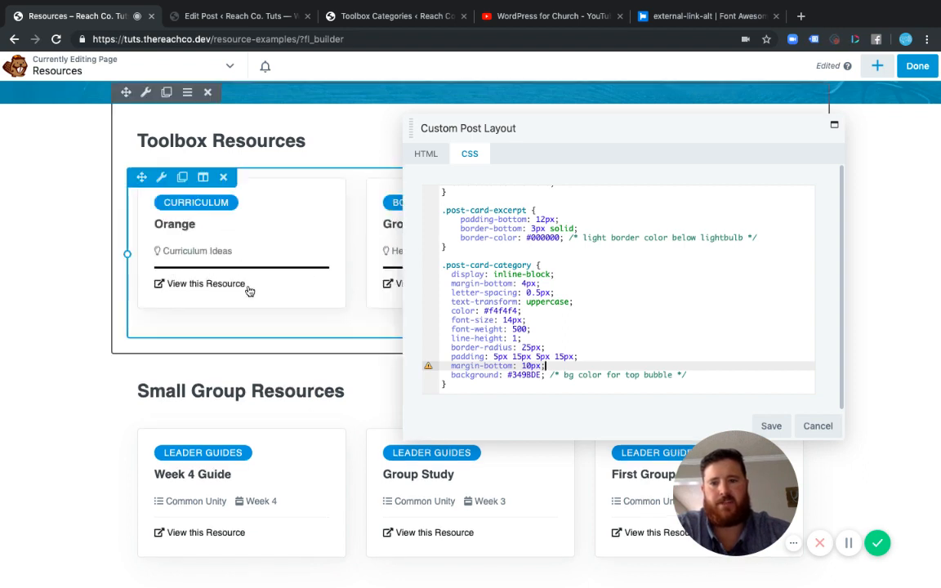
- Set the background color in the post-card-category CSS rule to #000
scroll(584, 287, down, 2)
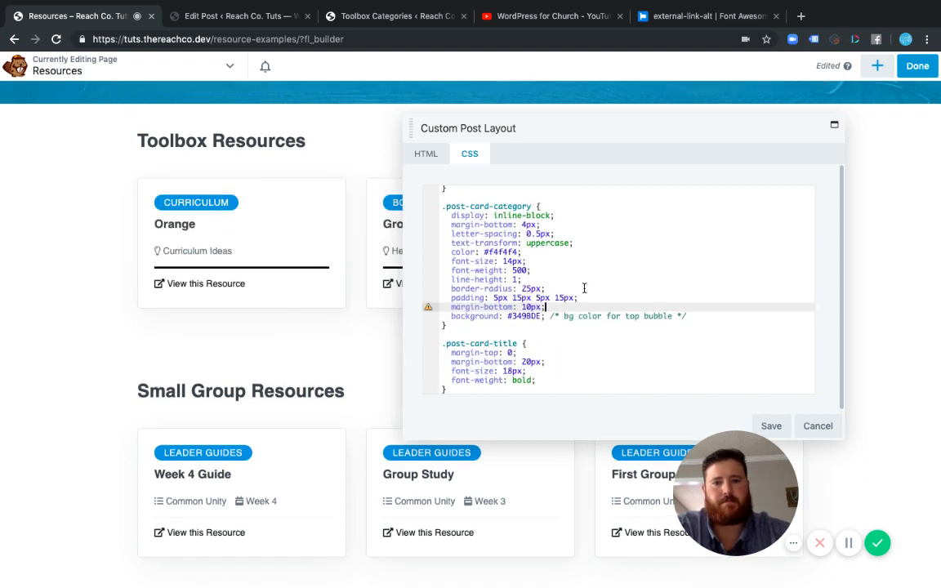
click(628, 253)
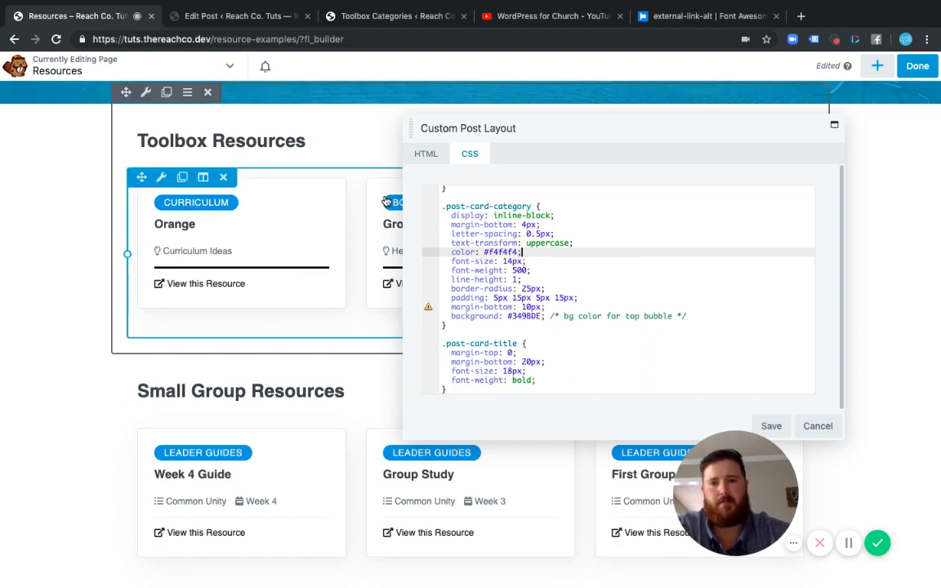
double_click(526, 317)
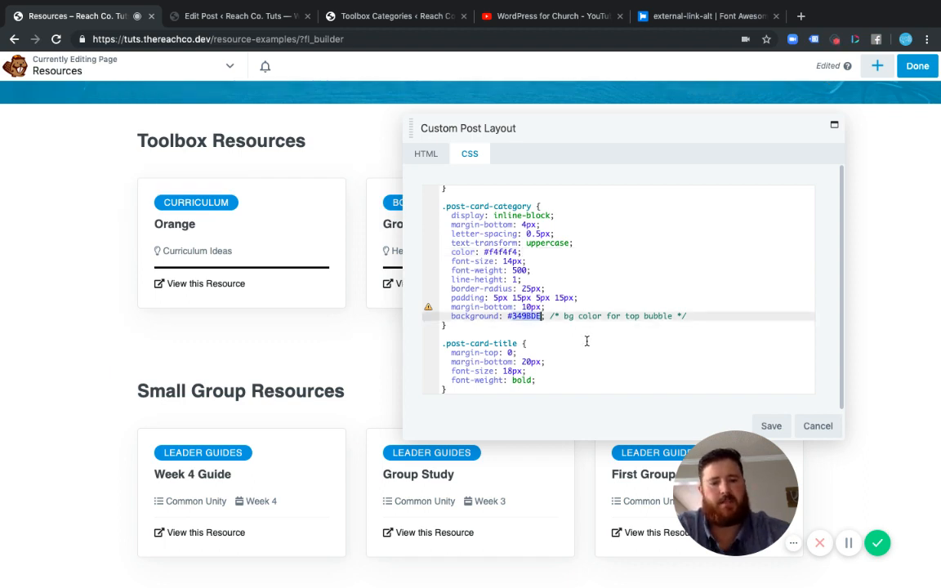
text(#000;)
click(639, 297)
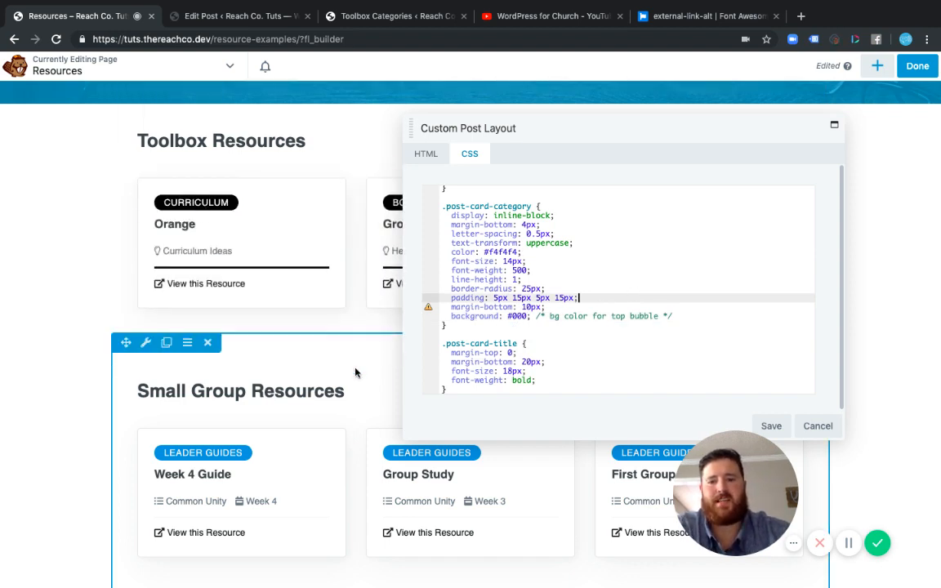
- Compare the styling with the other resource sections and discard the custom post layout changes
scroll(330, 466, down, 2)
scroll(317, 558, down, 2)
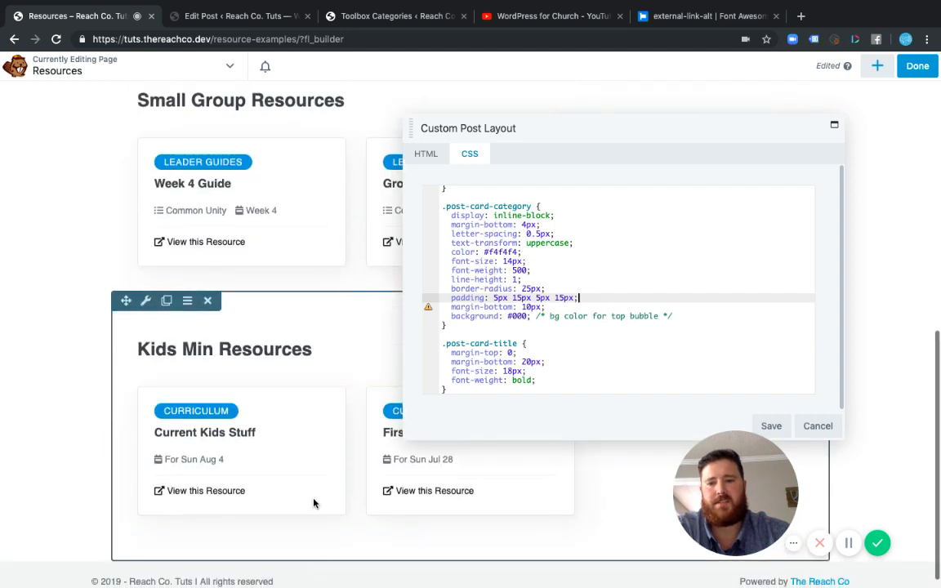
click(816, 426)
click(823, 433)
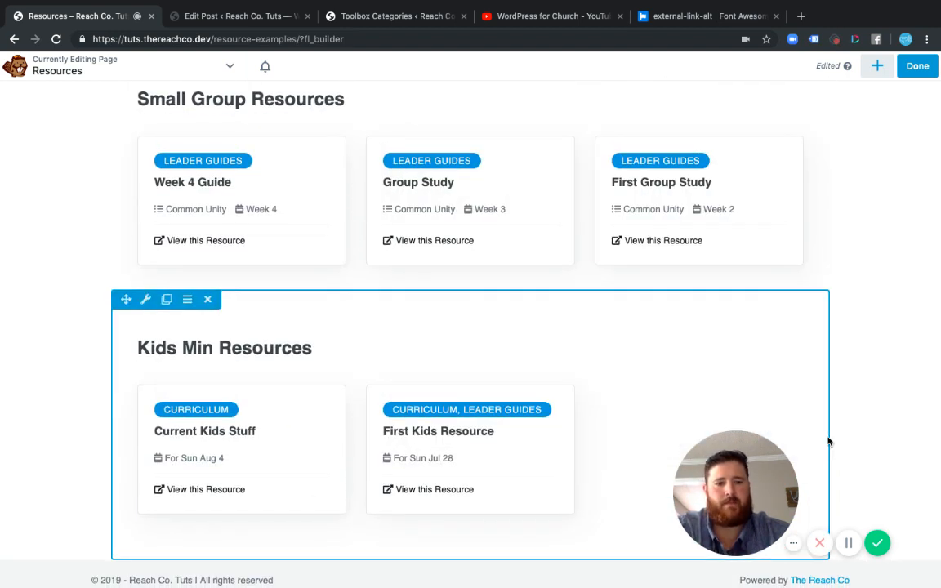
- Finish editing the Resources page in Beaver Builder and publish it
scroll(457, 261, up, 2)
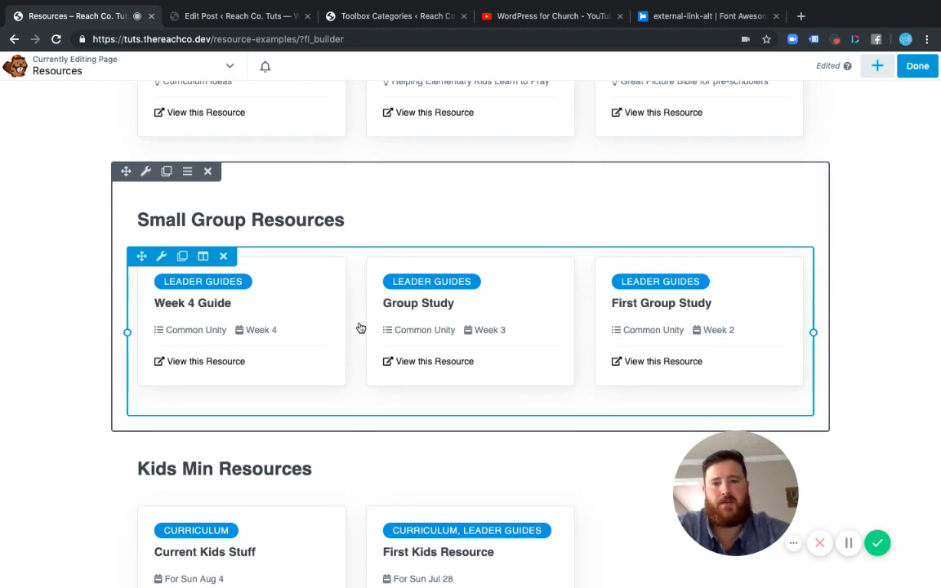
scroll(360, 328, down, 1)
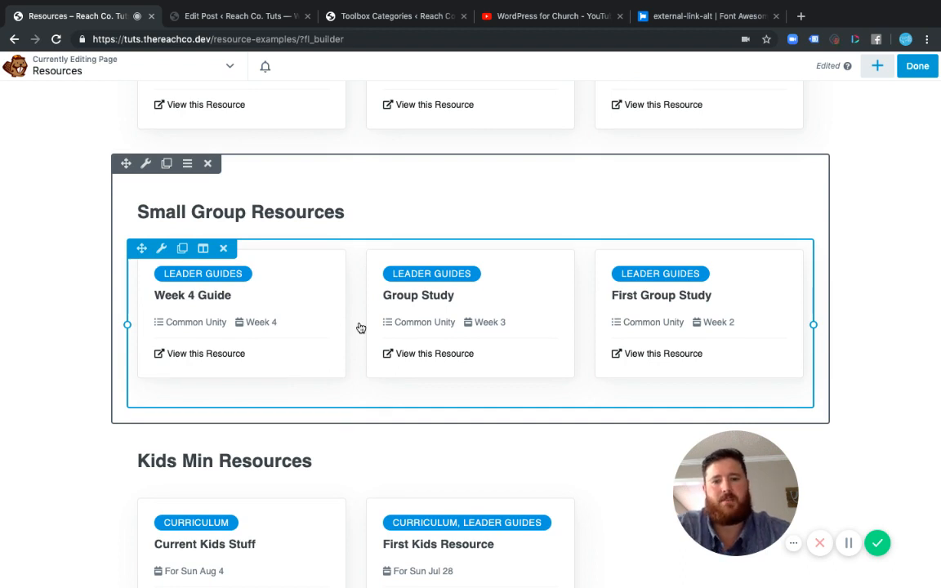
scroll(360, 328, down, 5)
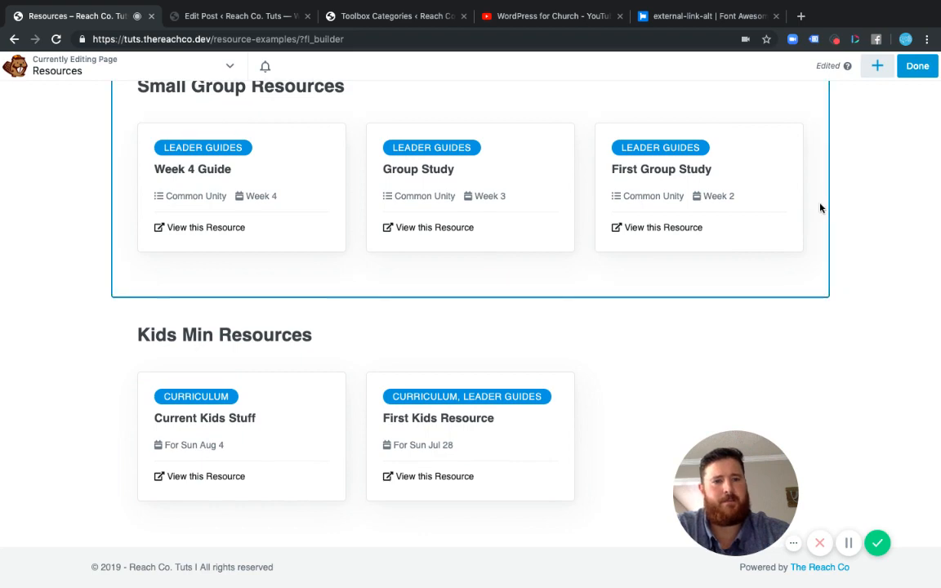
click(917, 66)
click(894, 65)
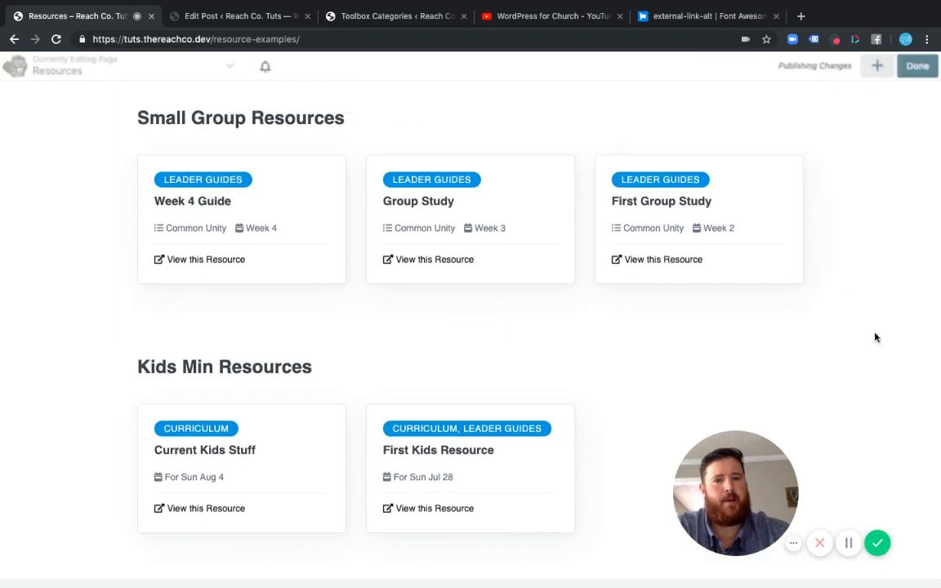
- Open the First Group Study resource page and edit its singular Resource Layout in Beaver Builder
scroll(823, 336, up, 3)
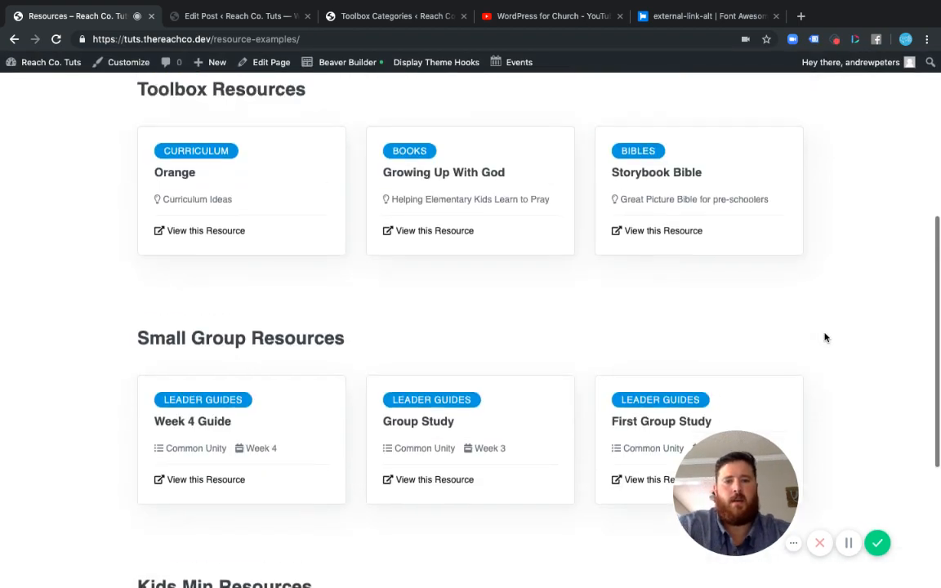
scroll(820, 335, down, 1)
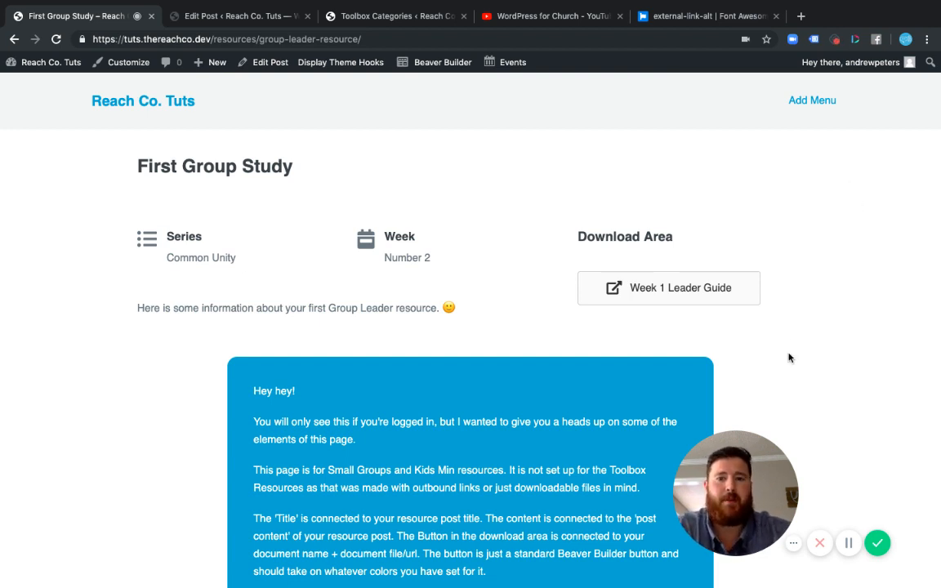
mouse_move(435, 68)
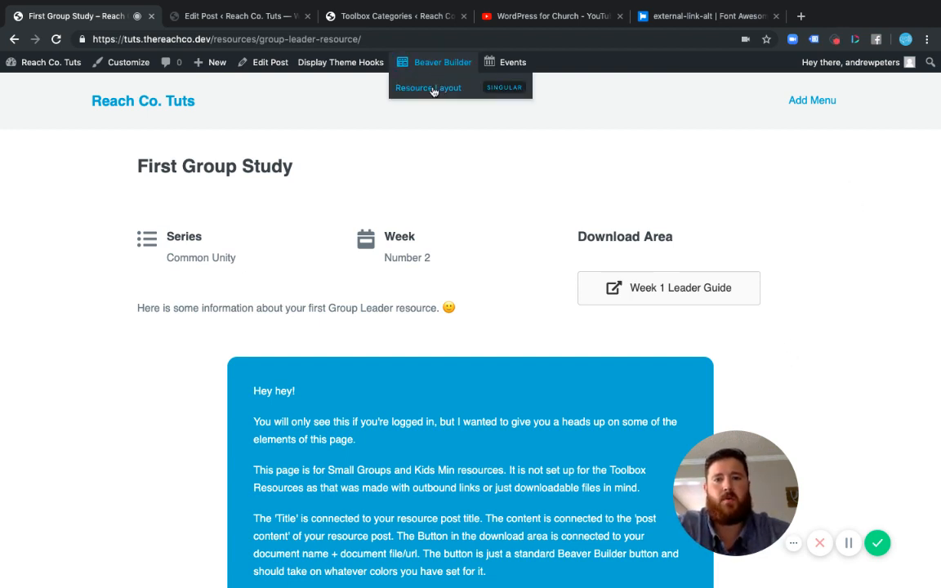
click(432, 90)
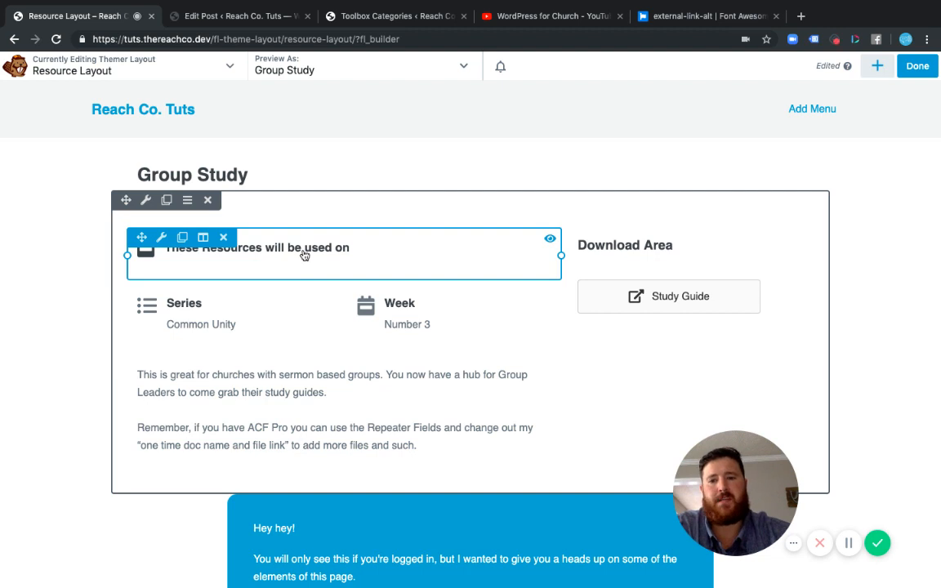
- Preview the Resource Layout as the Current Kids Stuff resource, and switch the preview to First Group Study
click(471, 67)
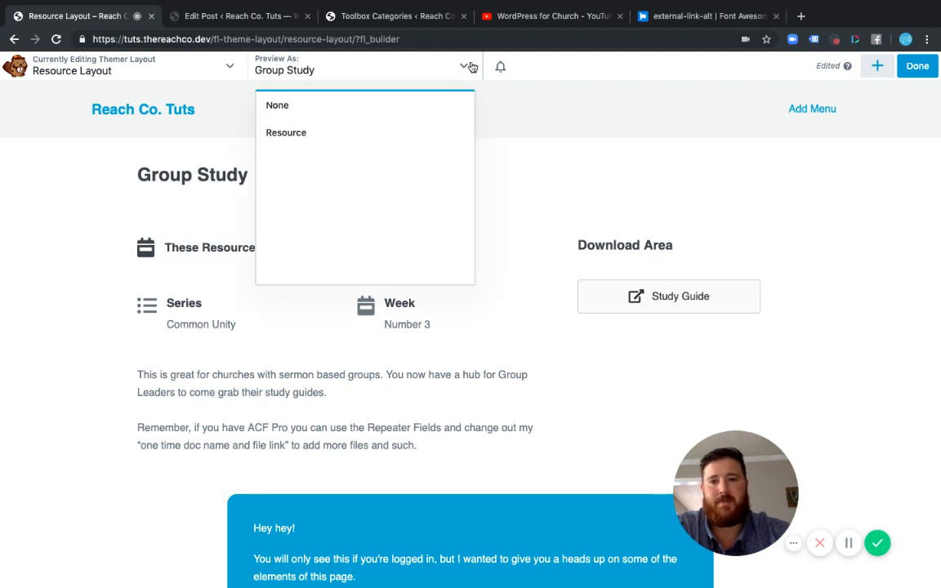
click(317, 134)
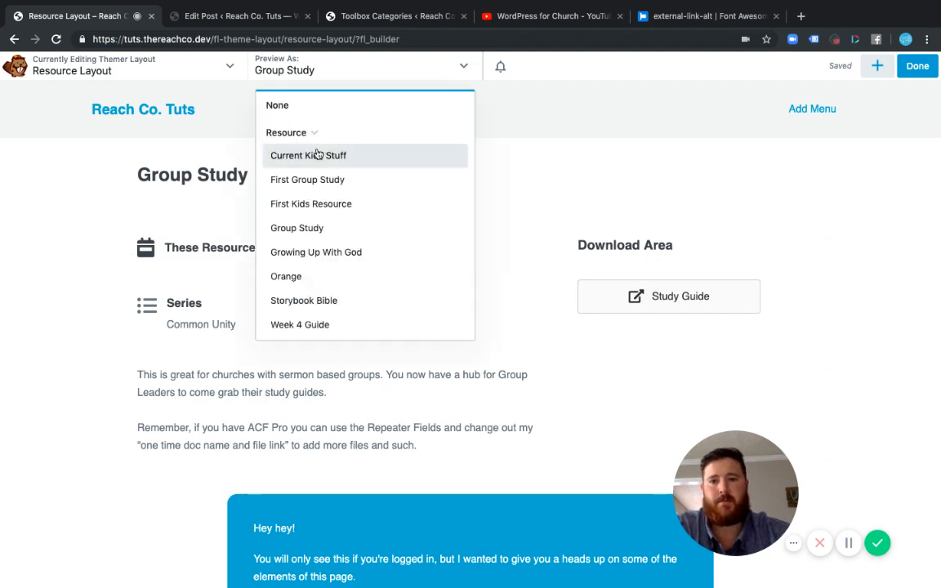
click(314, 154)
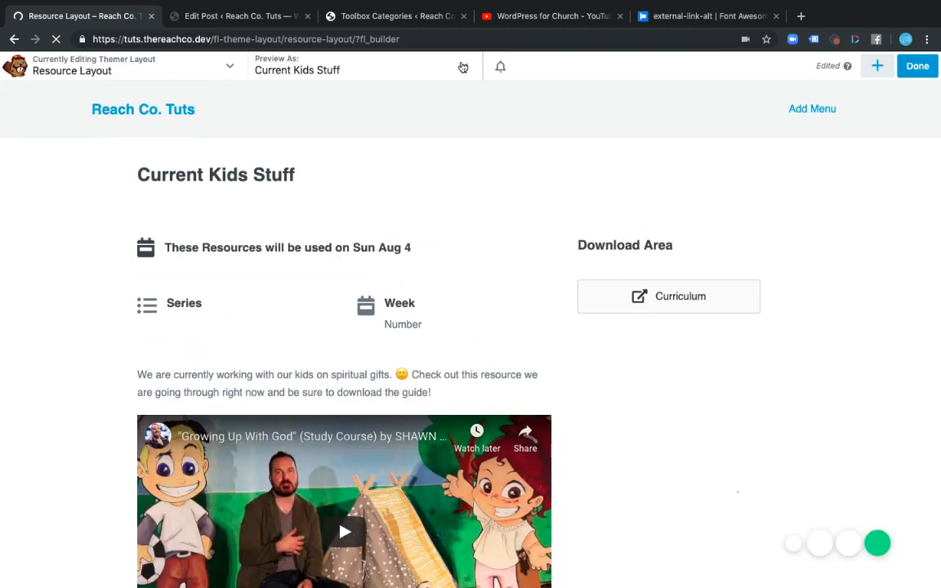
click(462, 67)
click(318, 136)
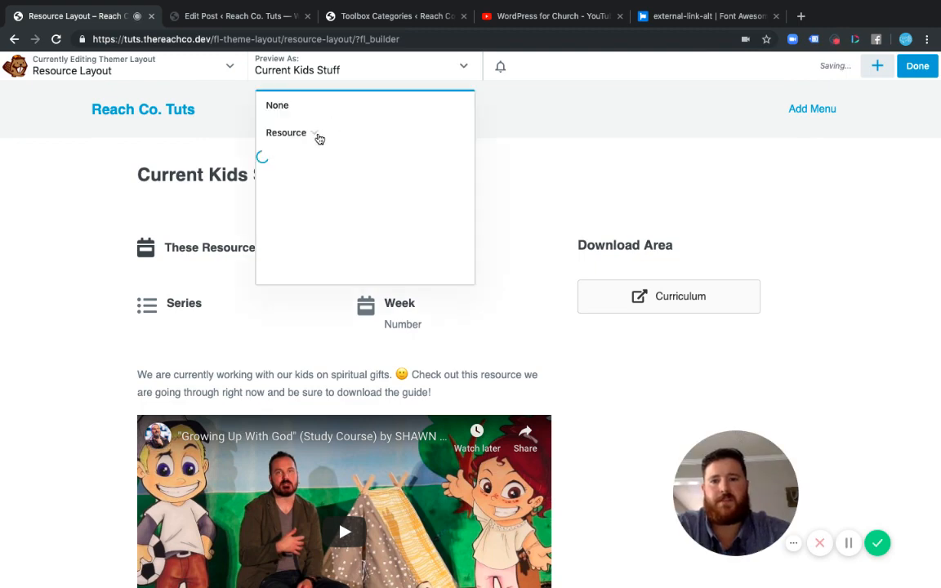
click(347, 182)
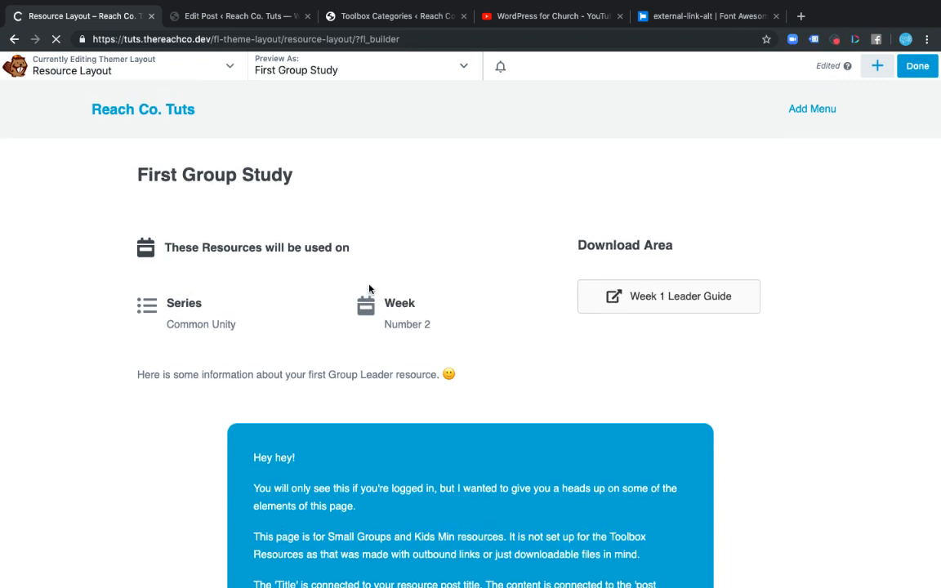
- Review the conditional logic settings controlling the visibility of the "These Resources will be used on" callout and save the module
click(328, 248)
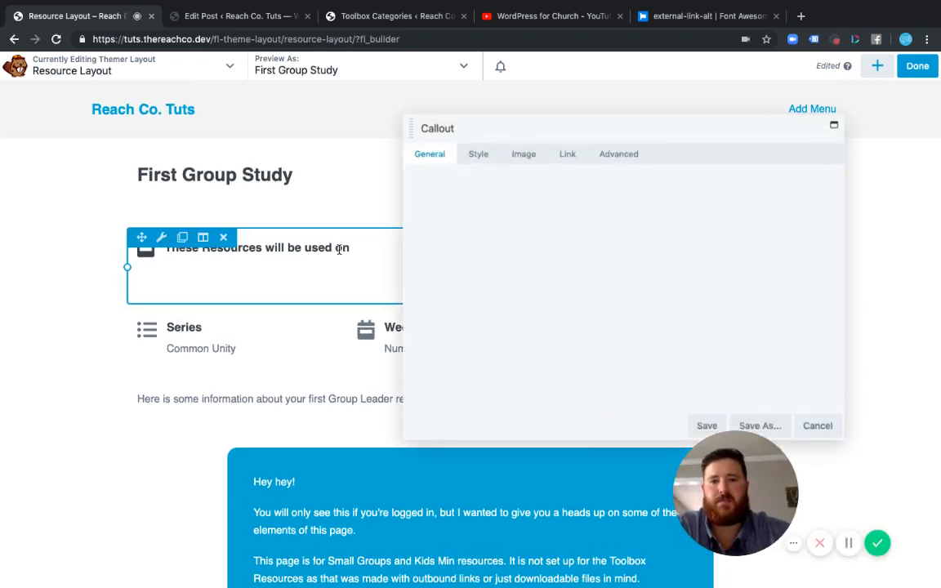
click(620, 155)
scroll(659, 242, down, 2)
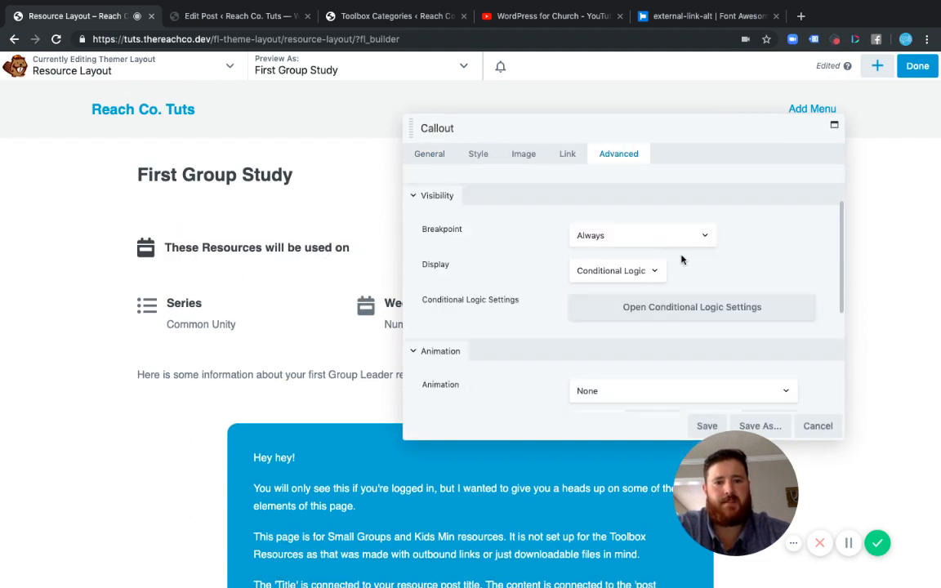
click(669, 310)
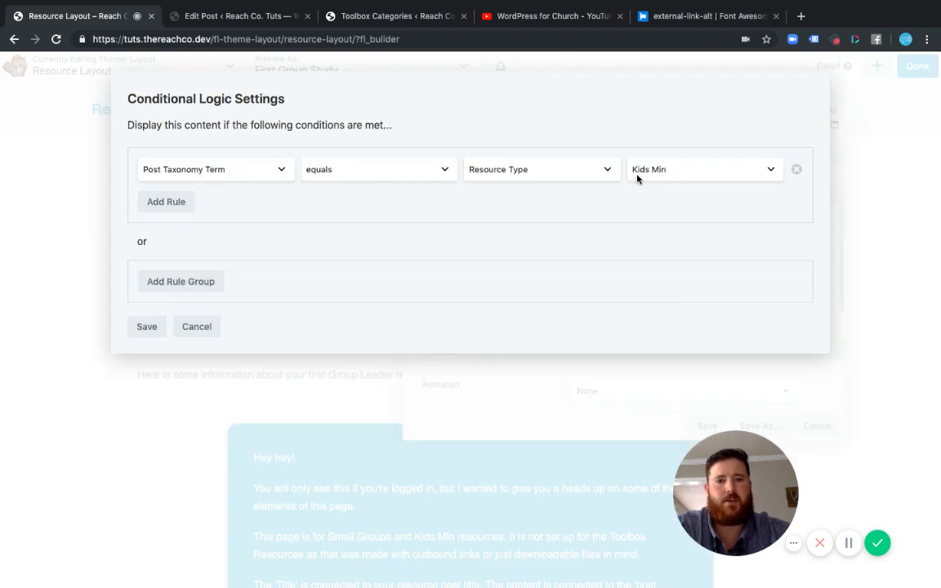
click(147, 326)
click(708, 427)
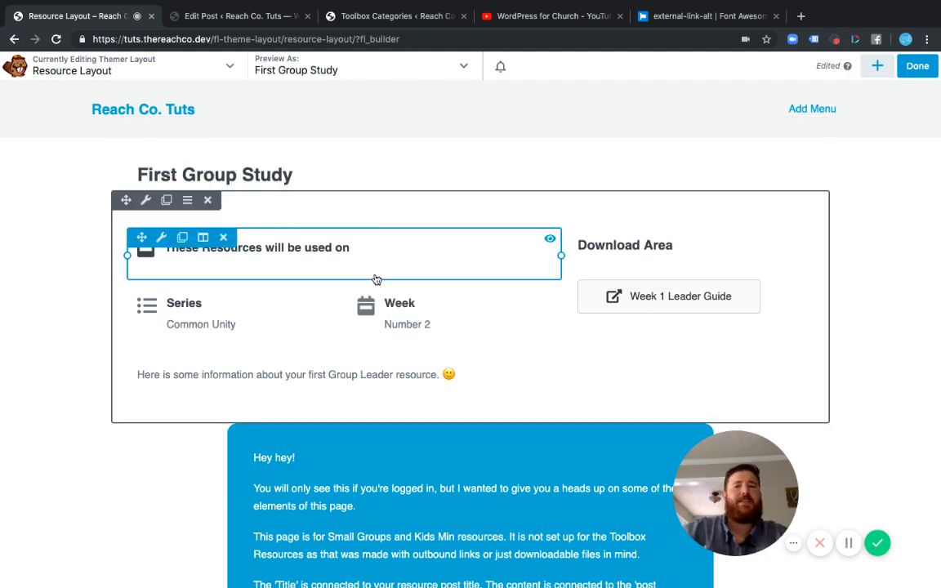
- Inspect the field connection of the title heading and the date field shortcode in the "These Resources will be used on" callout
click(338, 179)
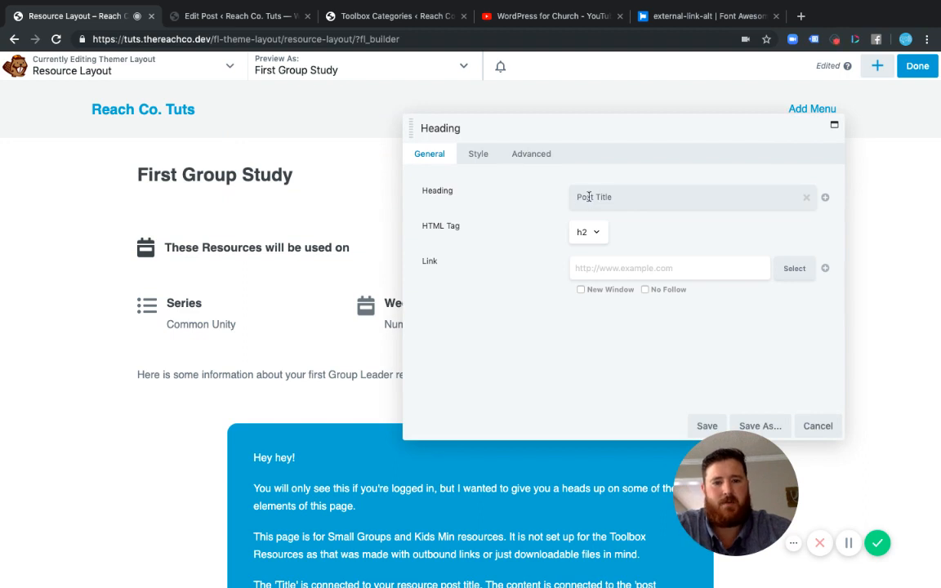
click(817, 425)
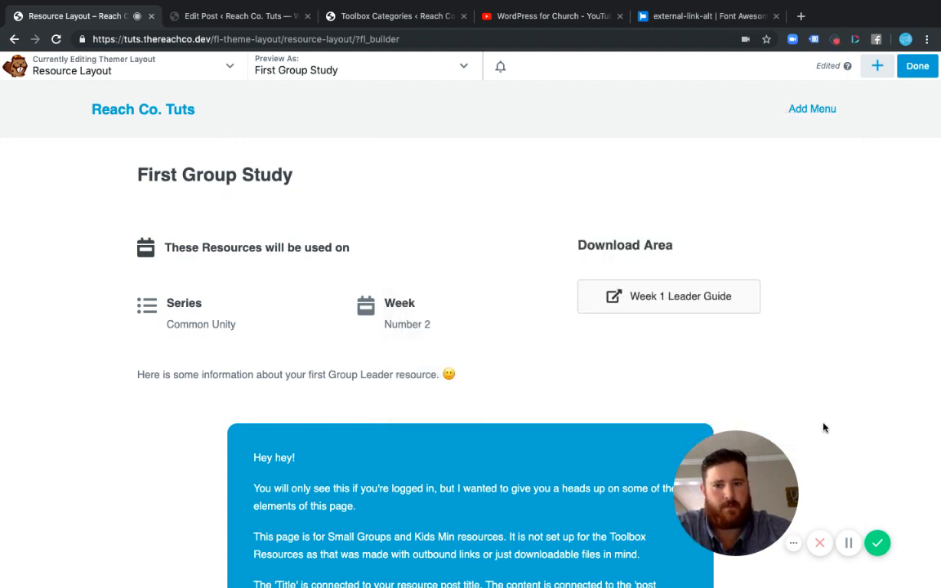
click(319, 250)
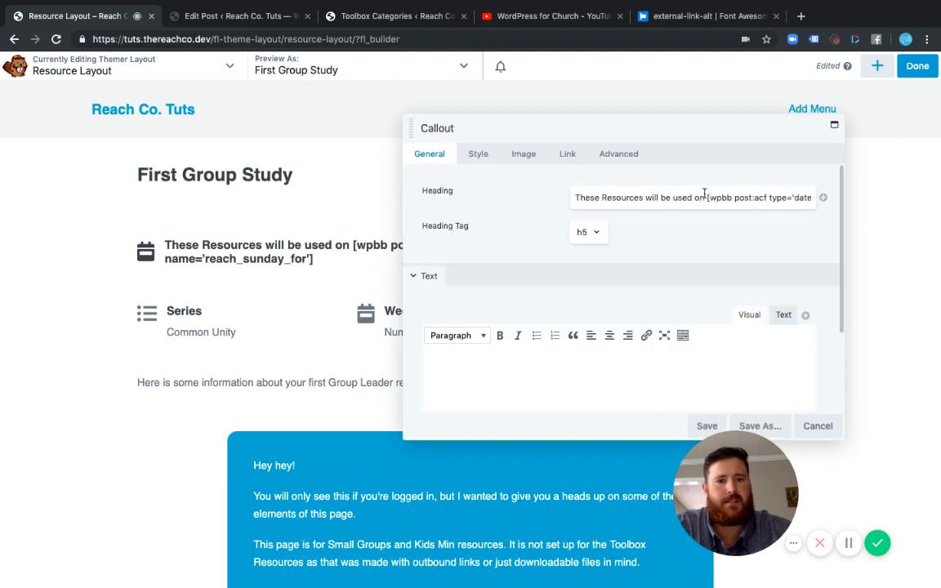
drag(707, 197, 799, 204)
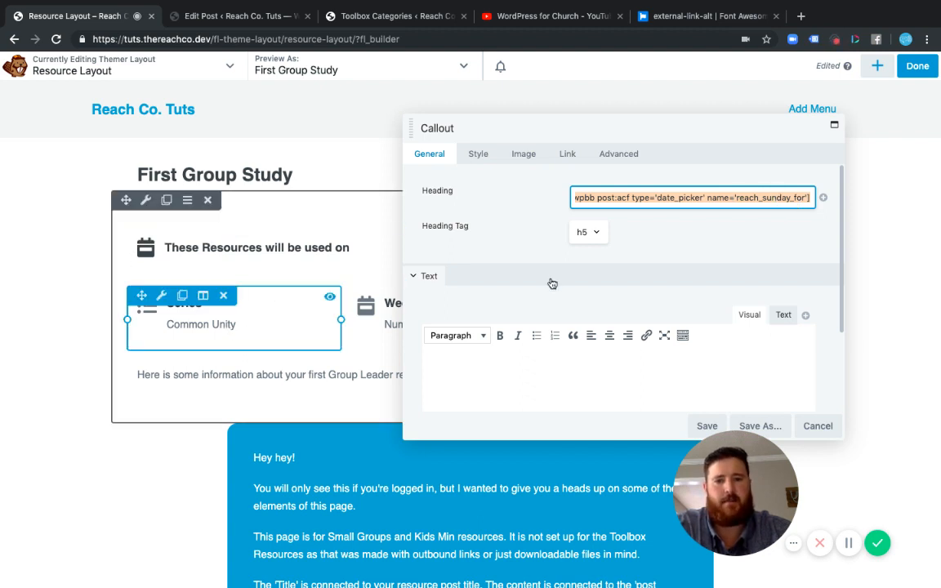
- Inspect the custom field shortcodes in the text of the Series and Week callouts
click(311, 319)
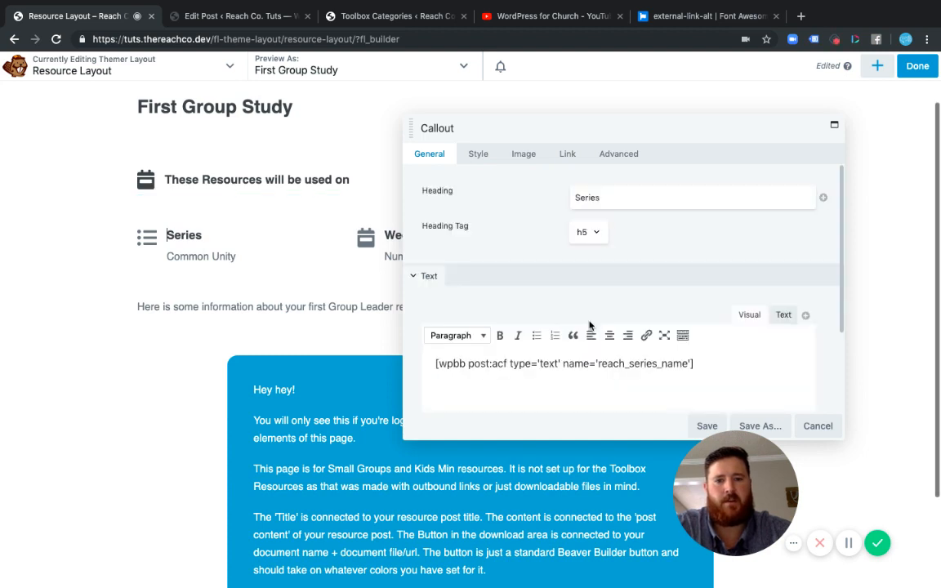
scroll(584, 360, down, 2)
drag(599, 312, 676, 319)
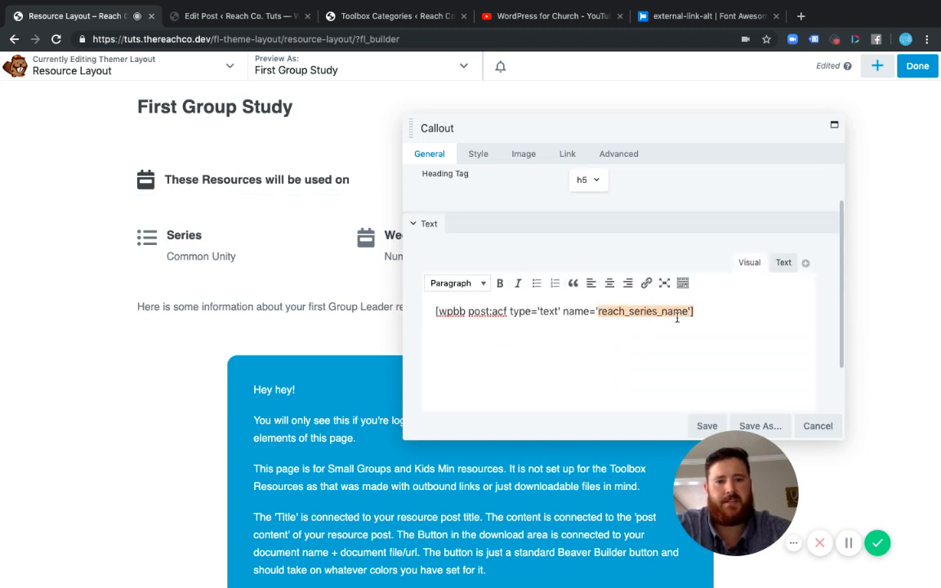
click(382, 273)
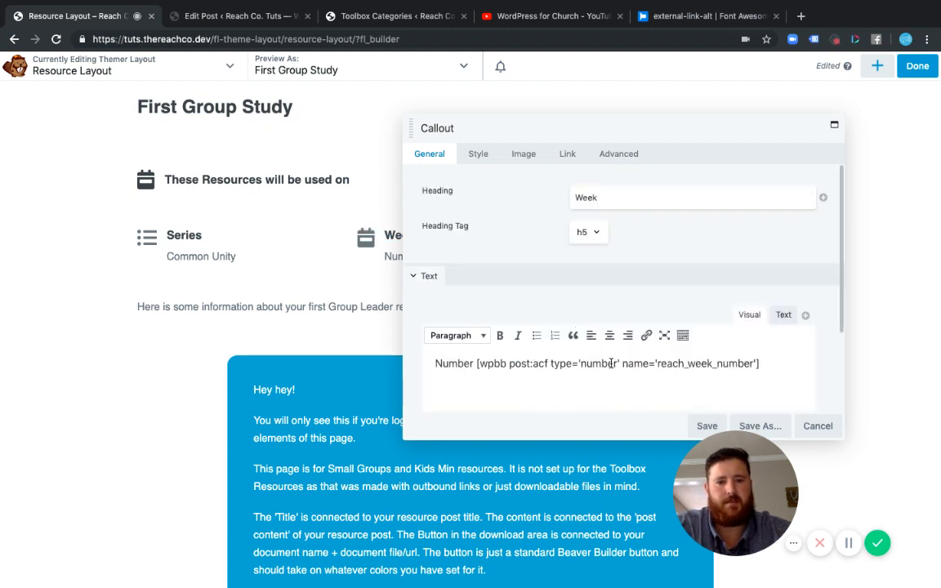
drag(657, 364, 750, 367)
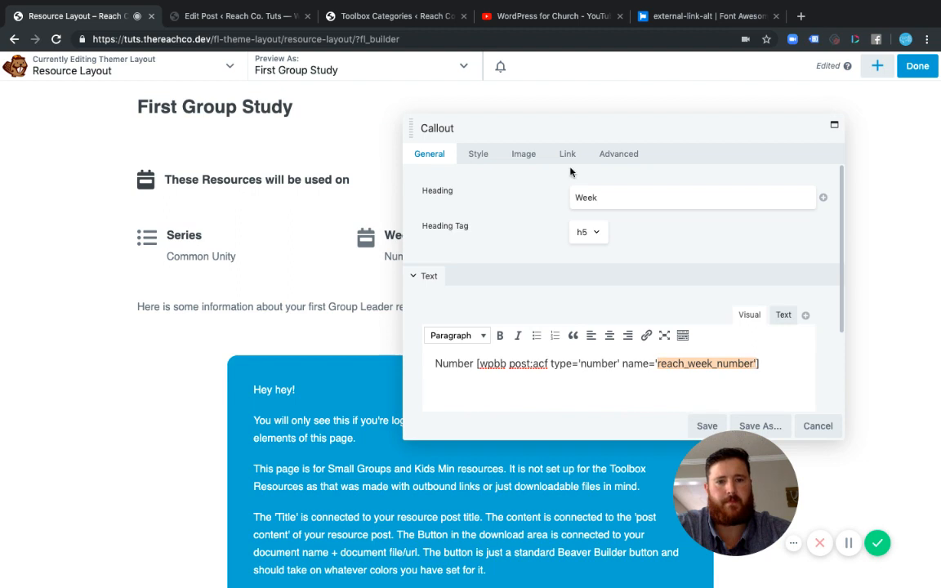
- Move the settings window clear of the Download Area, and save the Week callout and the blue notice's text module
drag(501, 136, 257, 141)
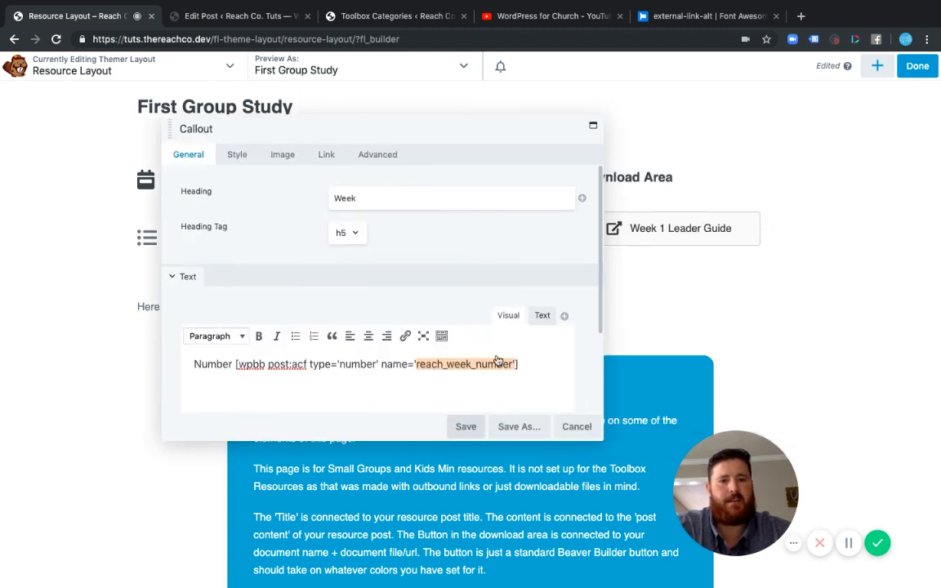
click(465, 426)
click(481, 308)
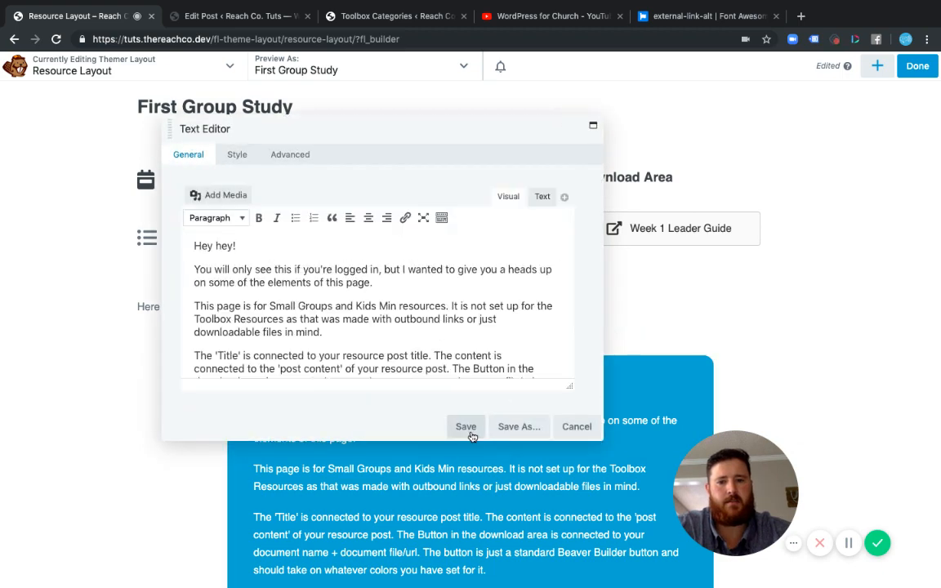
click(464, 371)
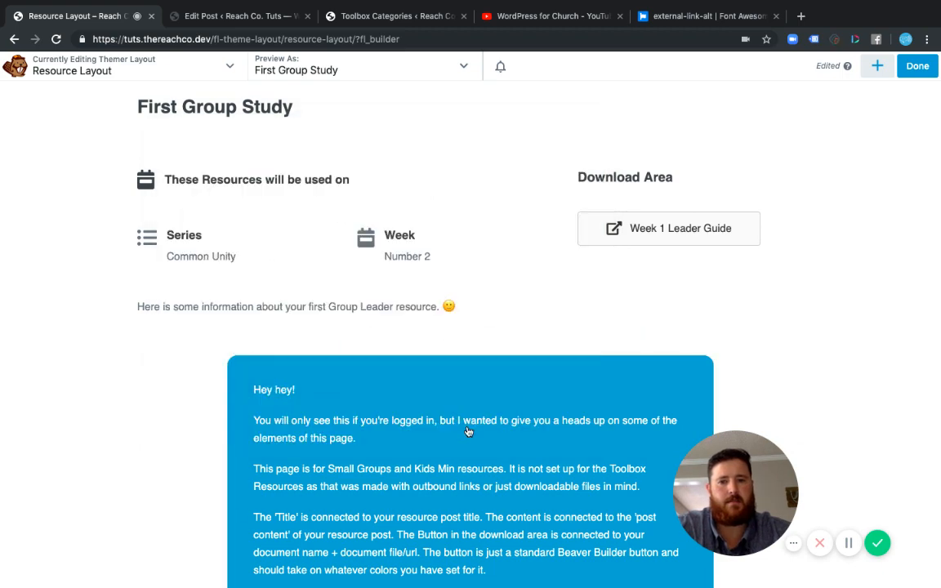
- Inspect the ACF field connections behind the Download Area button's text and link, and save the button module
click(777, 245)
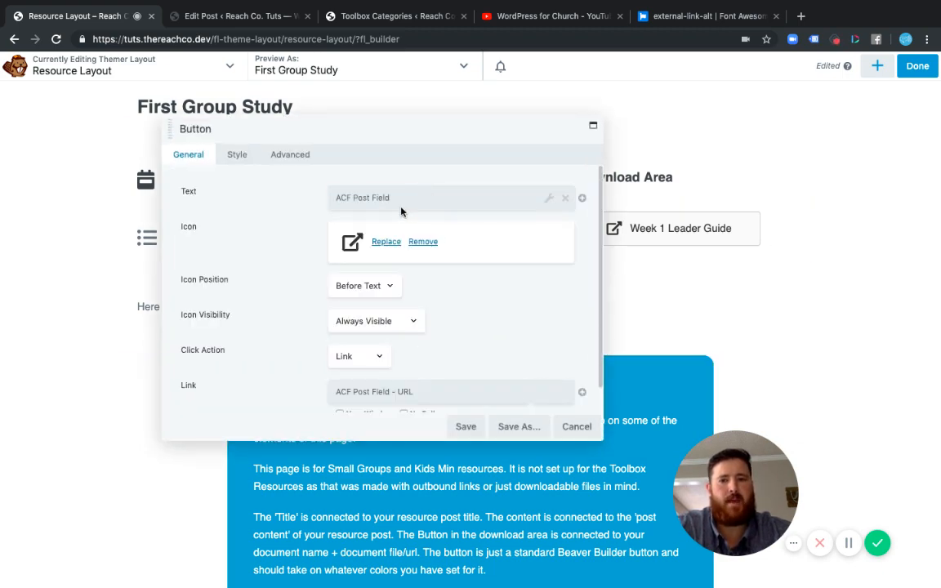
click(549, 200)
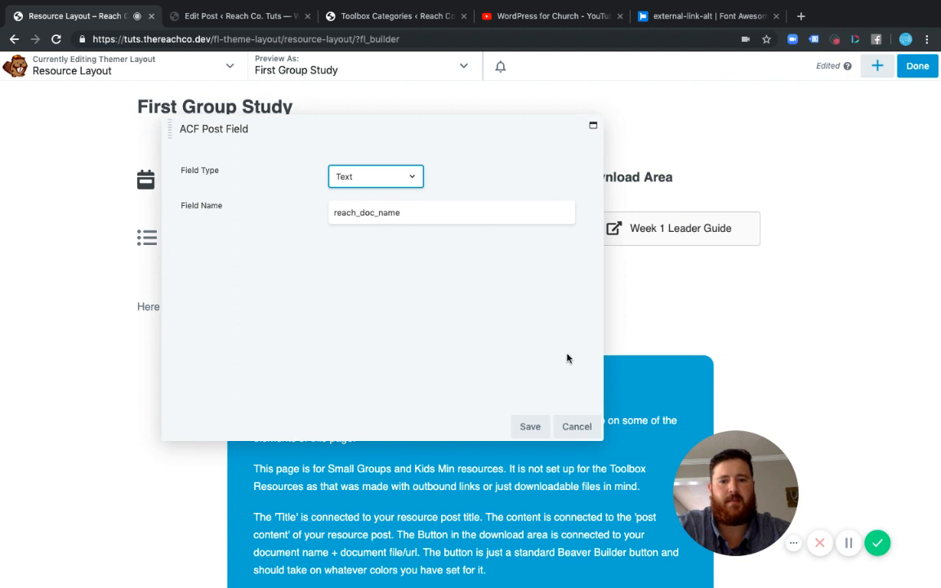
click(576, 426)
scroll(477, 327, down, 1)
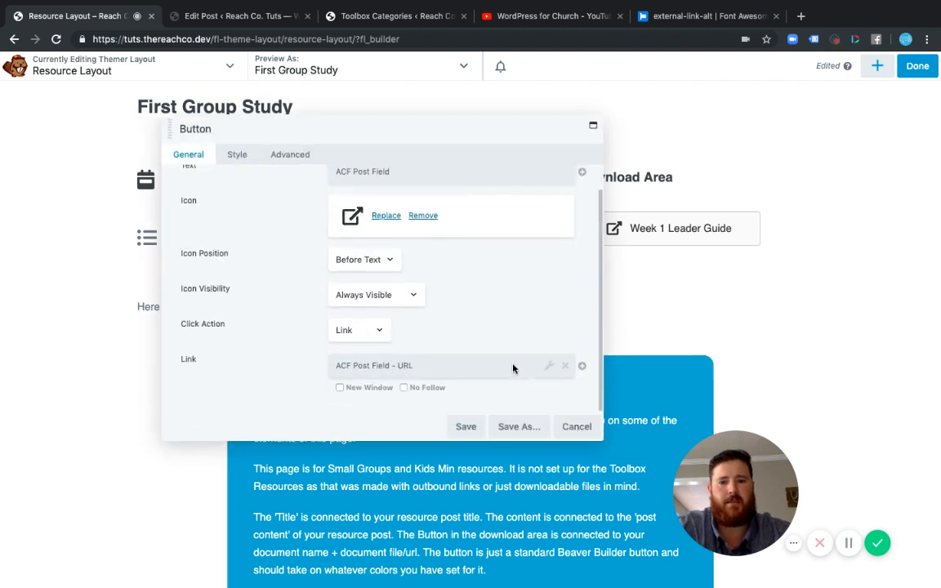
click(548, 366)
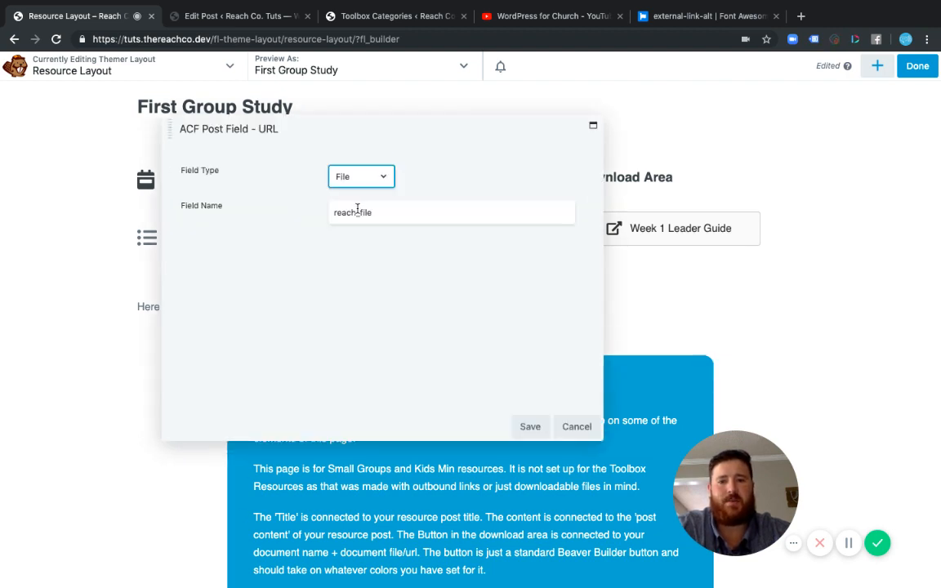
click(530, 427)
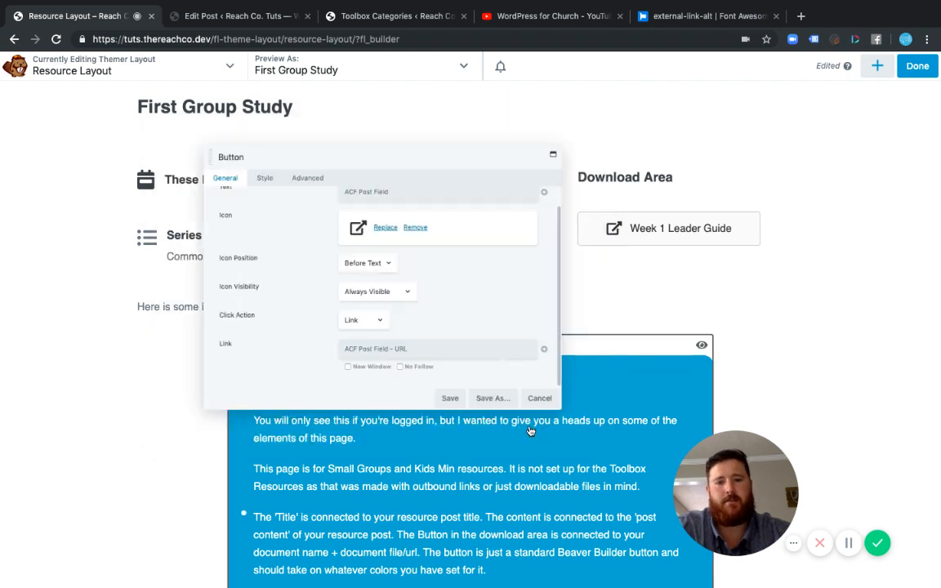
click(466, 426)
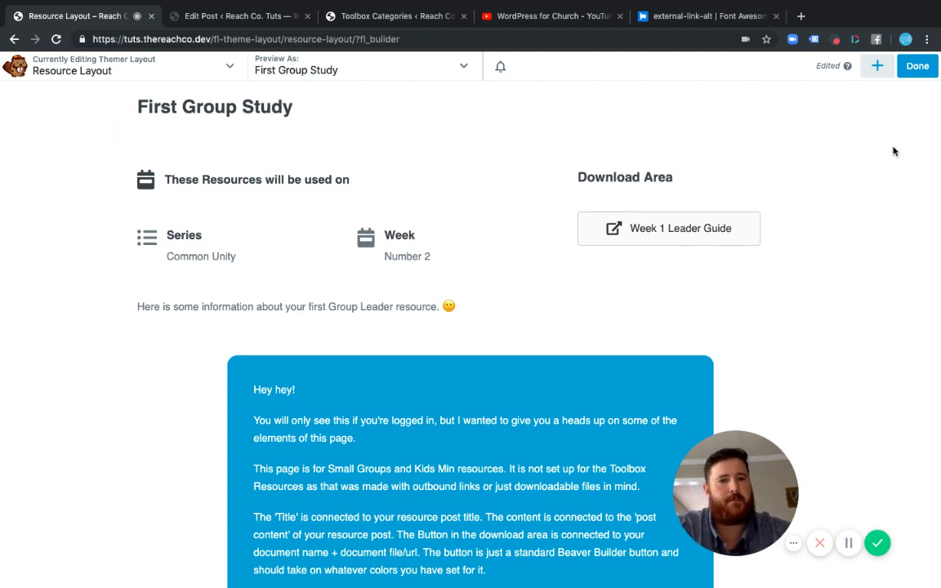
- Finish editing the Resource Layout and exit the builder
scroll(737, 359, down, 3)
scroll(610, 258, up, 4)
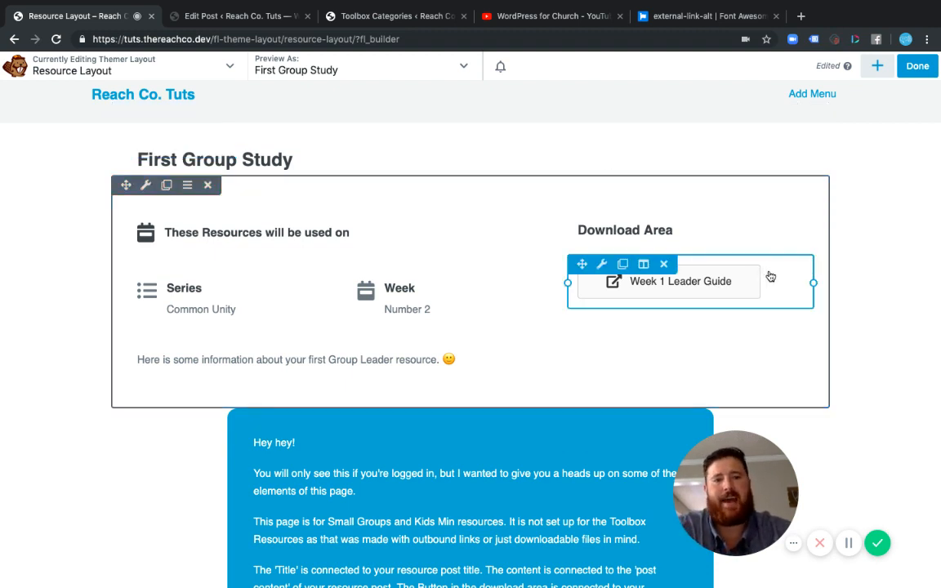
click(915, 68)
click(866, 73)
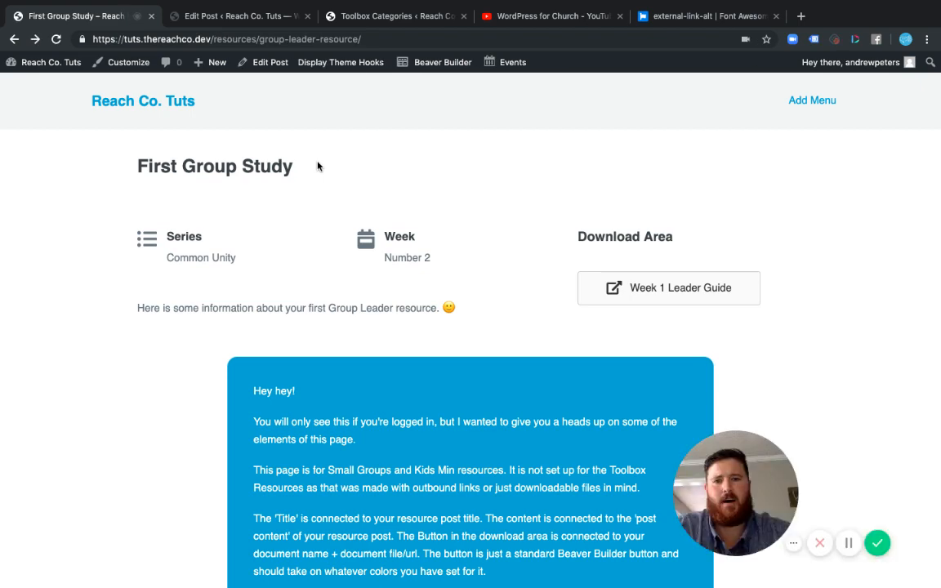
- Return to the Resources examples page and review its Toolbox, Small Group and Kids Min resource sections
scroll(532, 188, left, 5)
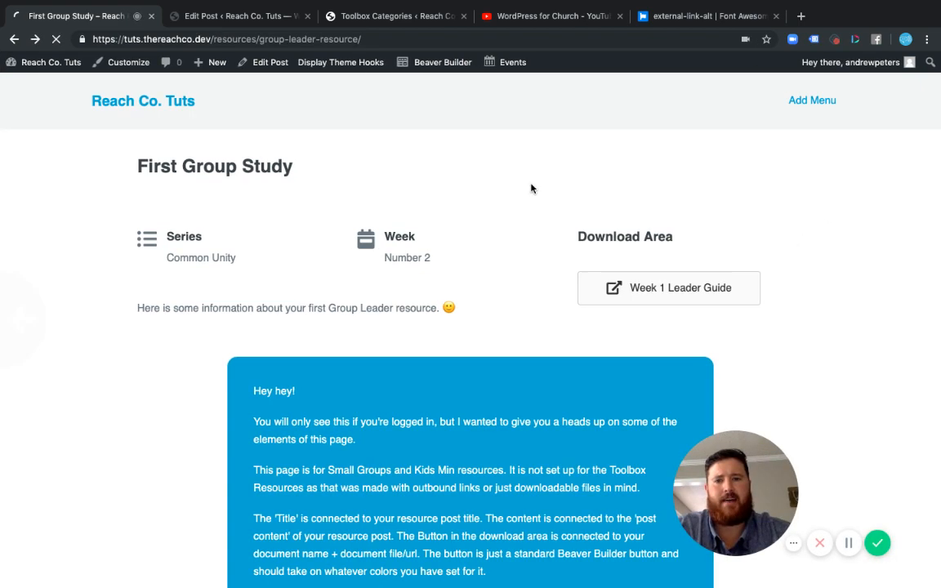
scroll(493, 172, up, 2)
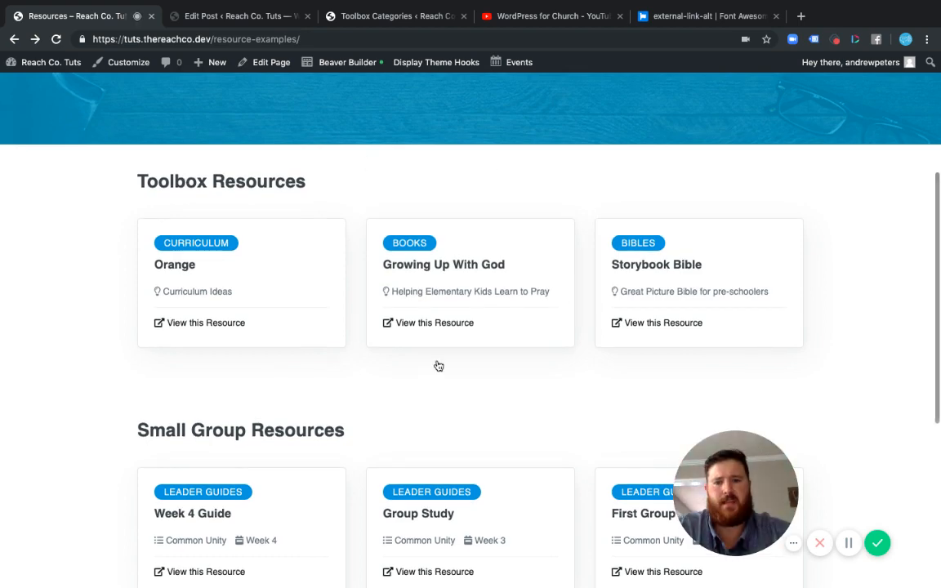
scroll(434, 363, down, 3)
scroll(389, 446, down, 1)
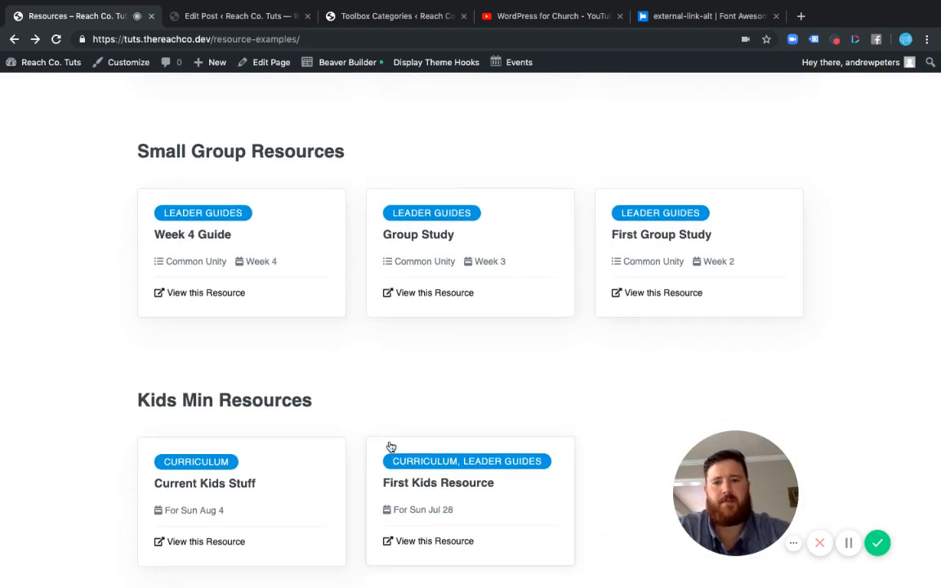
scroll(598, 386, down, 1)
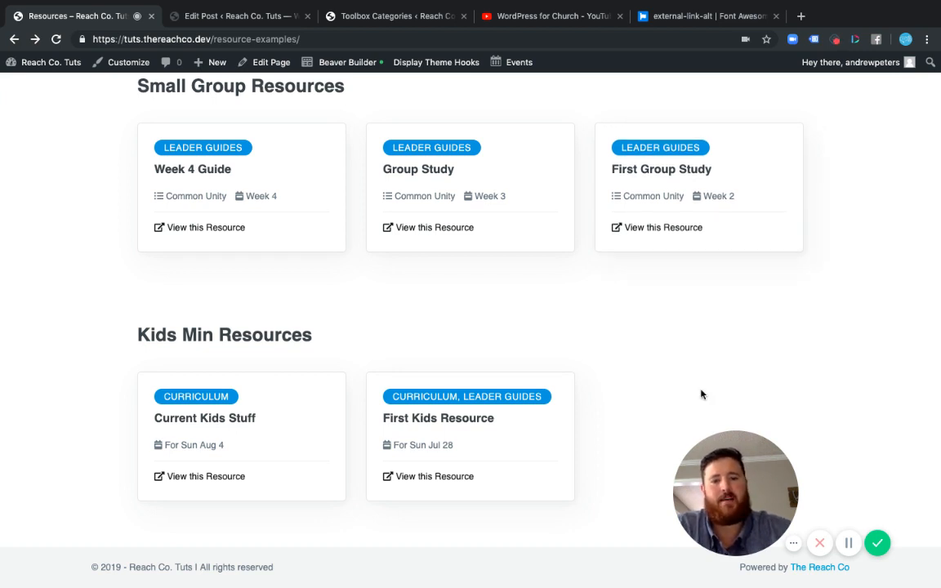
drag(759, 499, 708, 435)
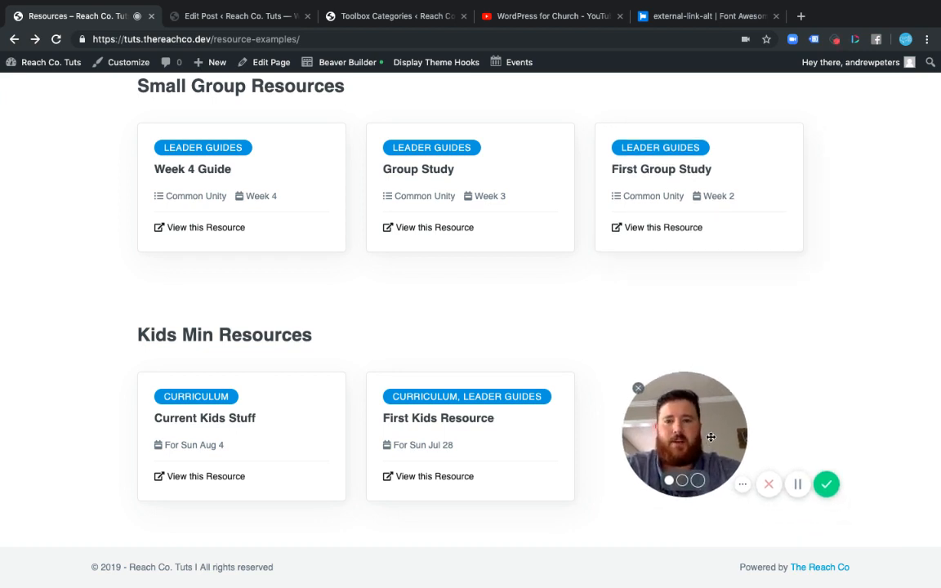
scroll(708, 436, up, 3)
scroll(710, 438, up, 2)
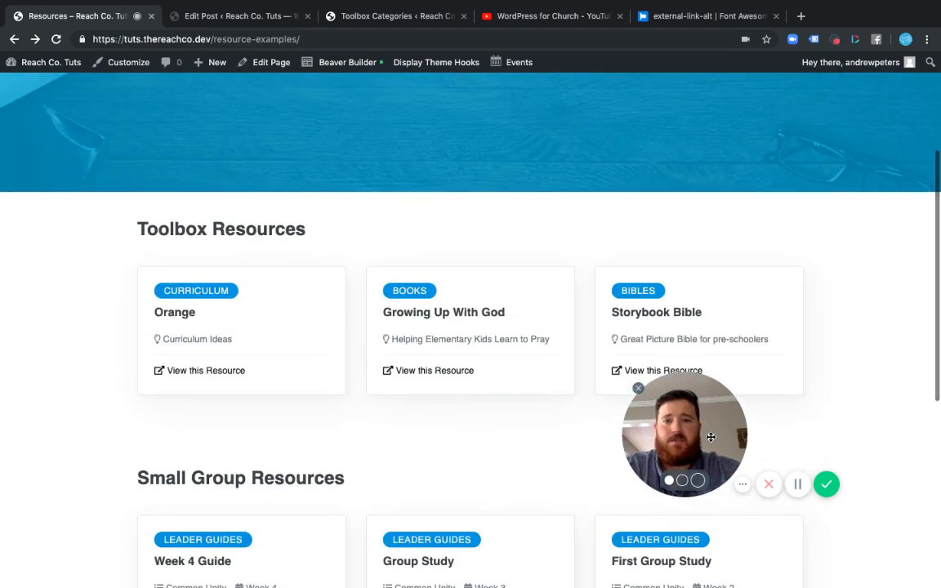
scroll(711, 437, down, 5)
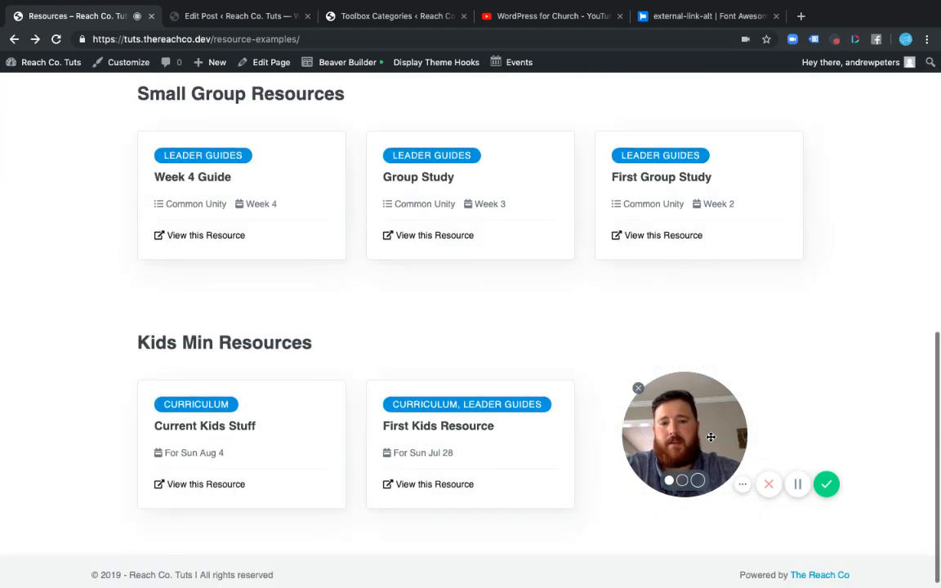